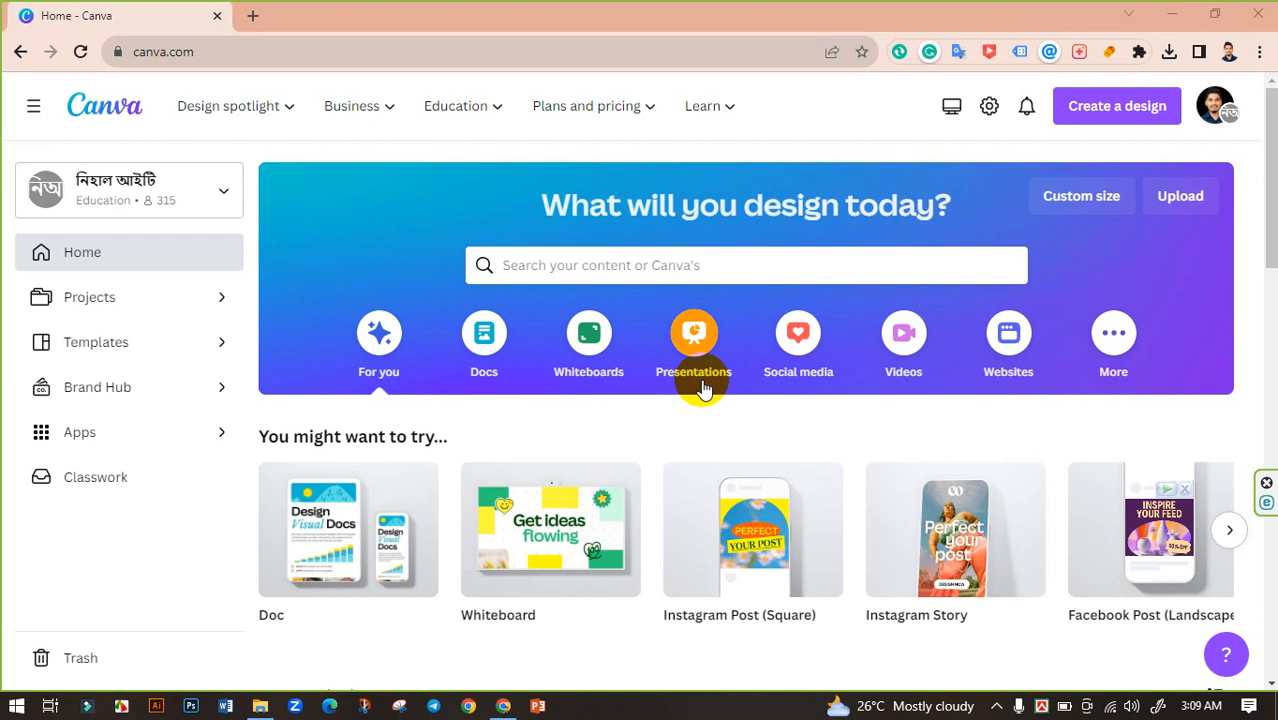
Step: Search Canva for 'Email Signature' and pick the 400 × 200 px Email Signature design type
left_click(543, 265)
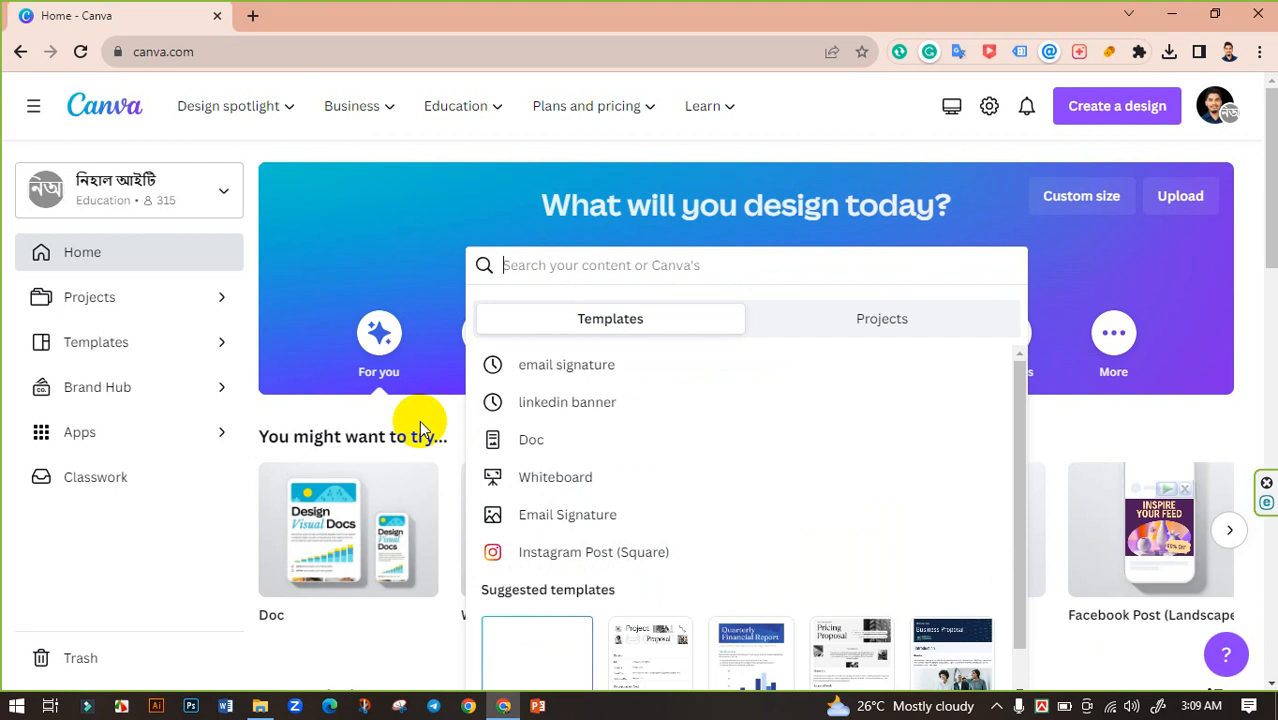
type("Email Si")
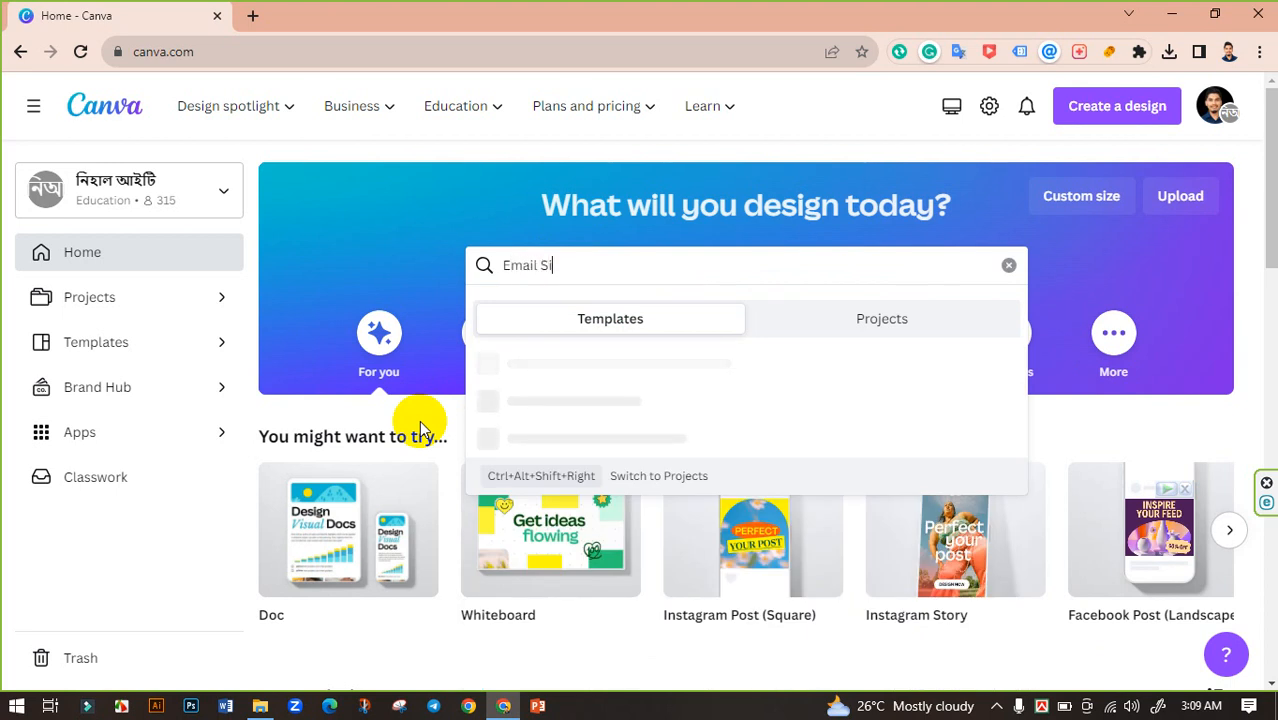
type("gnature")
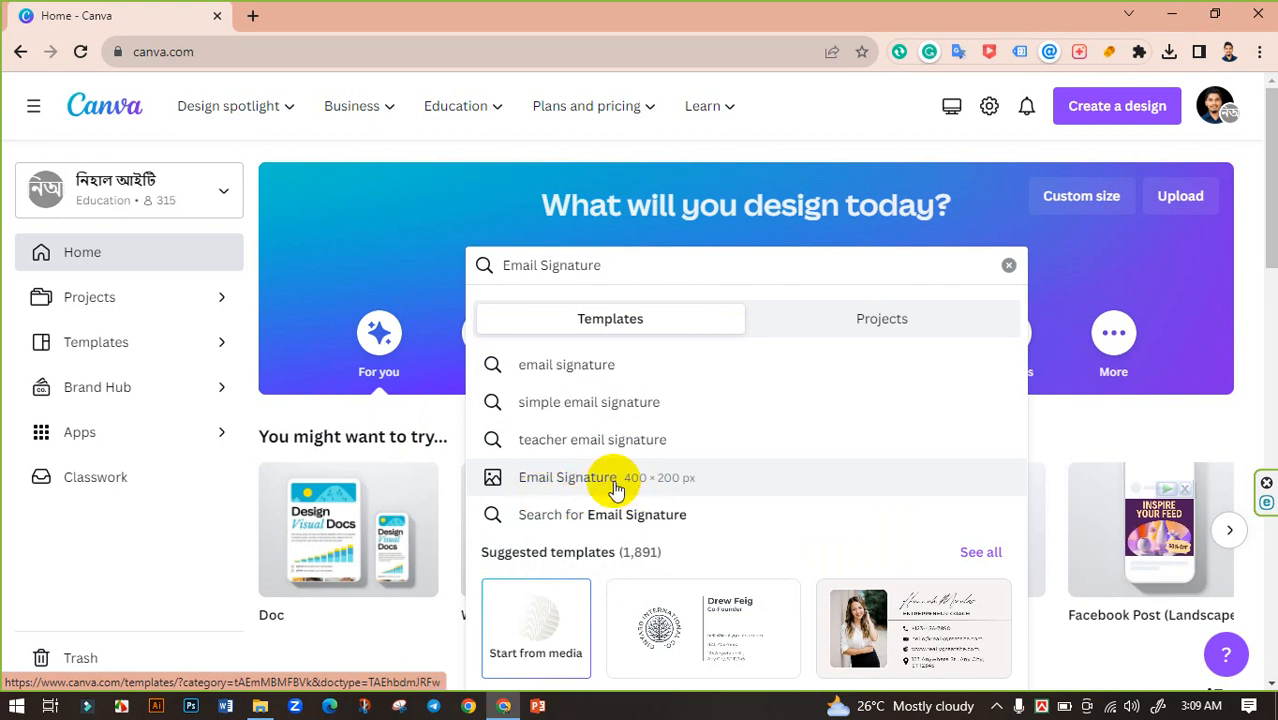
left_click(594, 484)
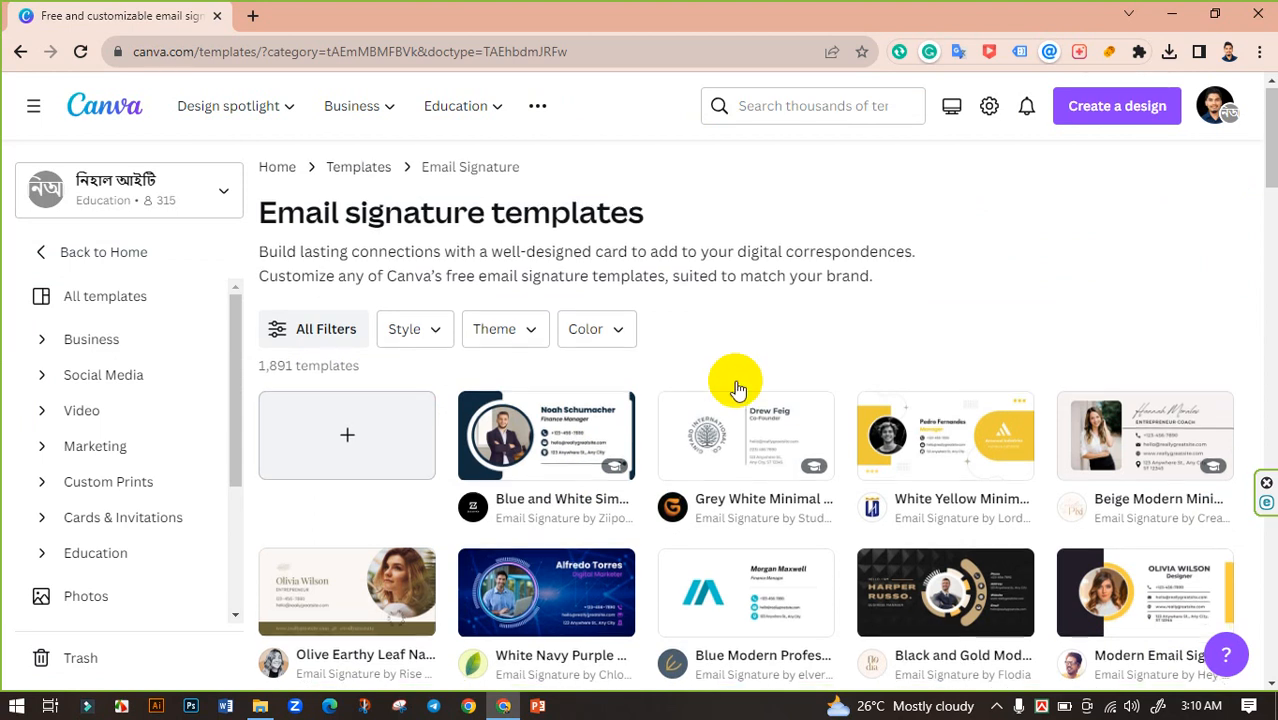
Step: Find the Blue Grey Minimalist Modern Finance Manager Email Signature template and customize it
scroll(735, 385, "down", 10)
scroll(779, 380, "down", 12)
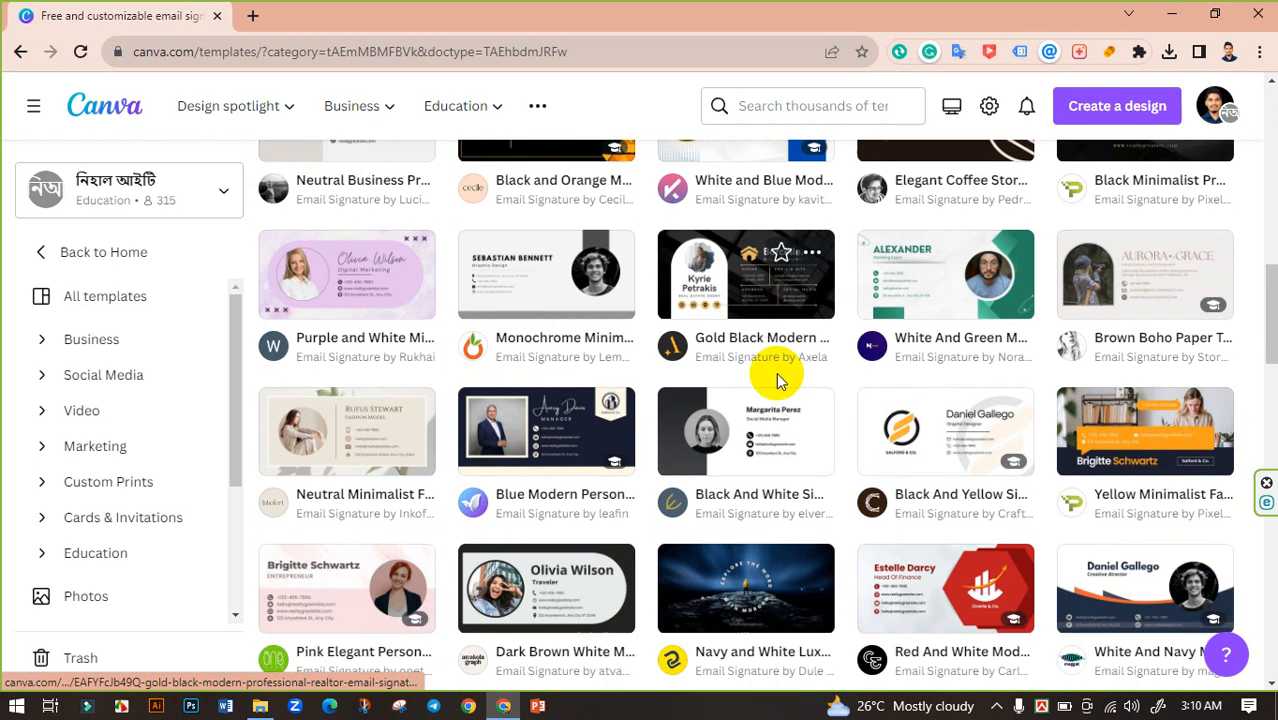
scroll(780, 384, "up", 3)
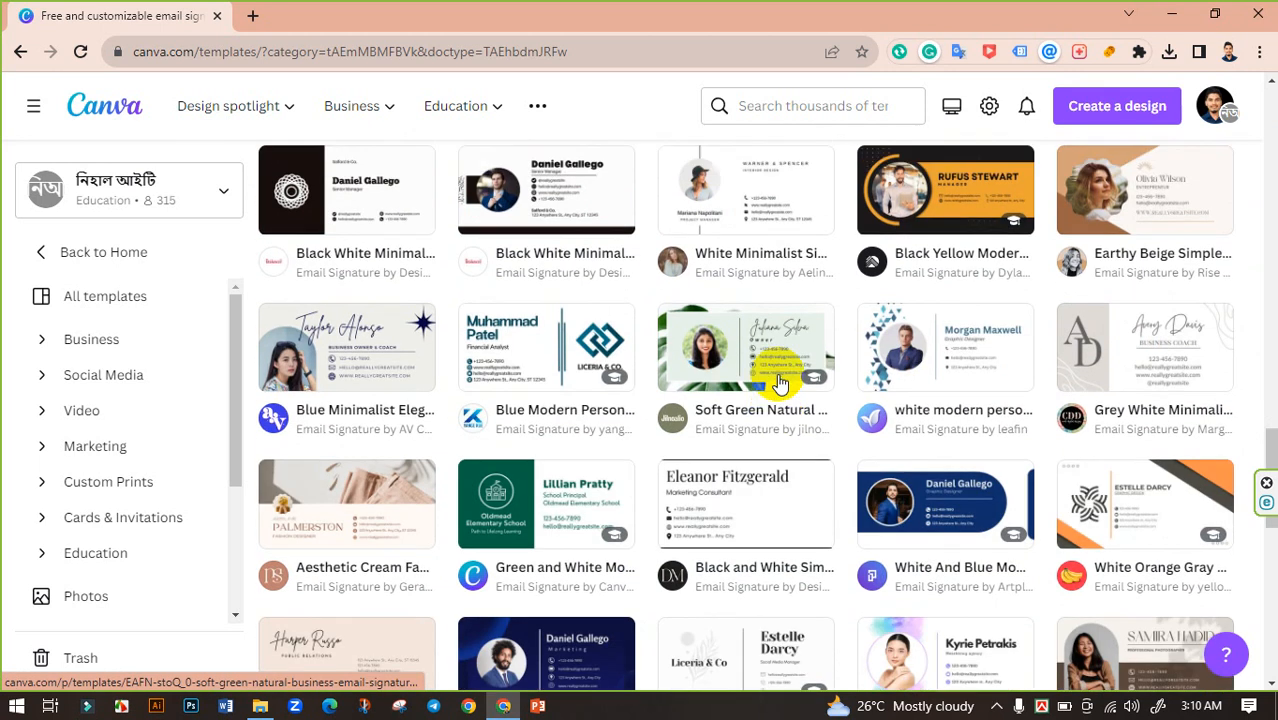
scroll(780, 384, "down", 3)
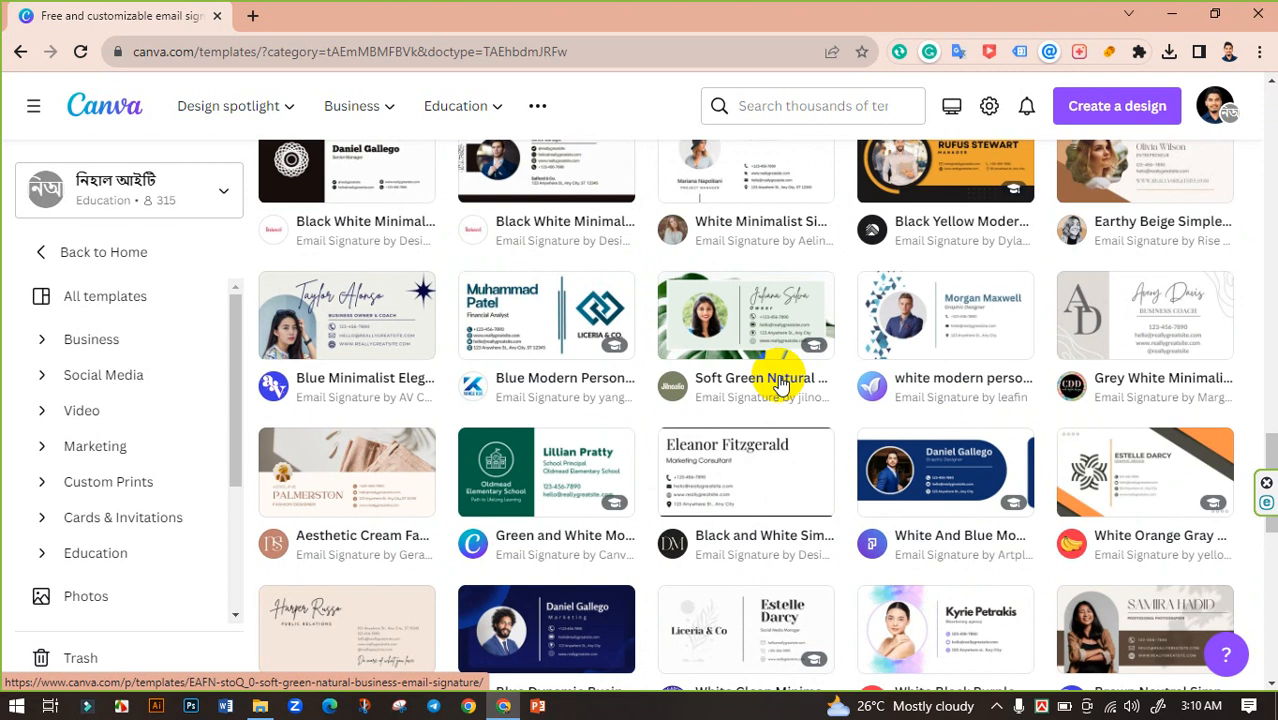
scroll(781, 383, "down", 3)
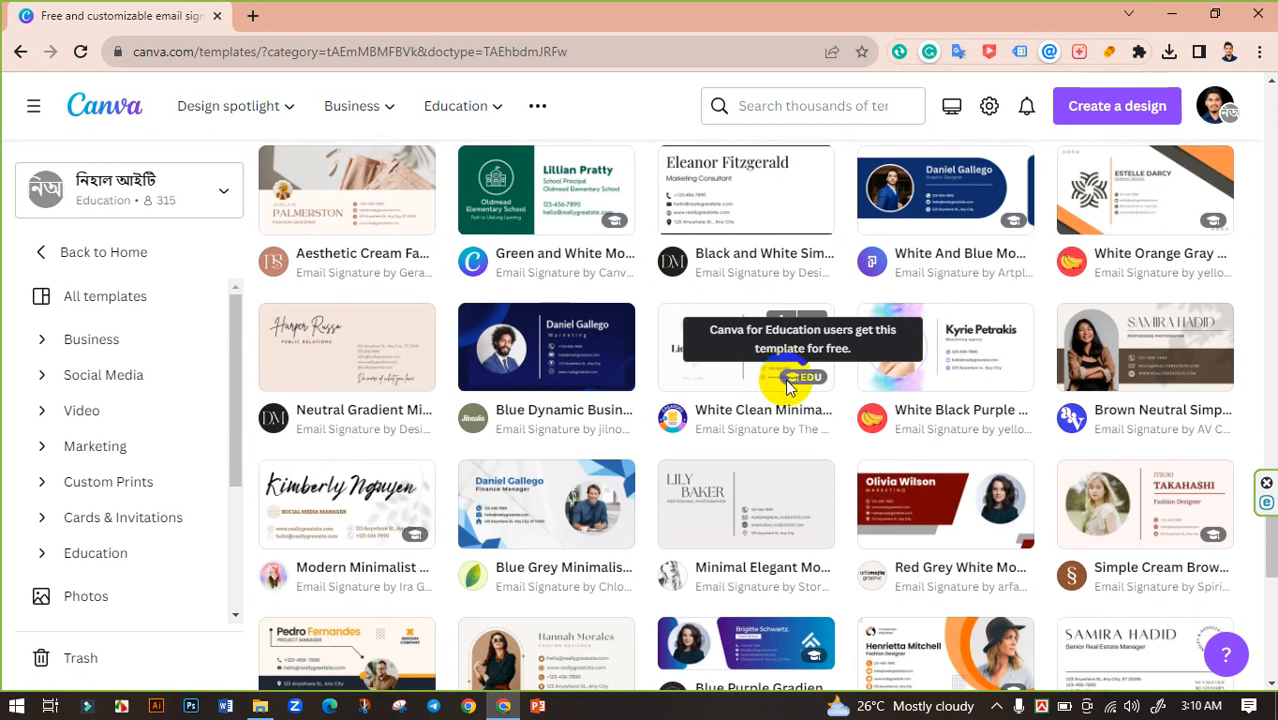
scroll(787, 385, "down", 1)
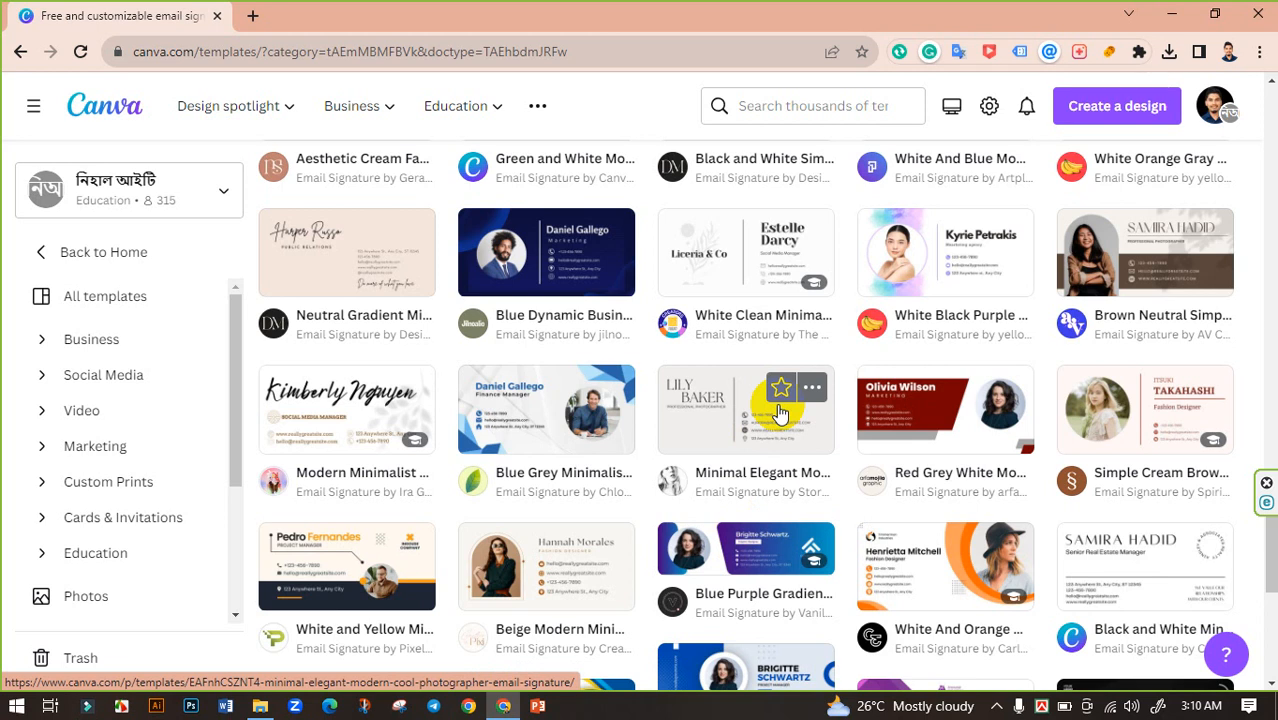
left_click(510, 400)
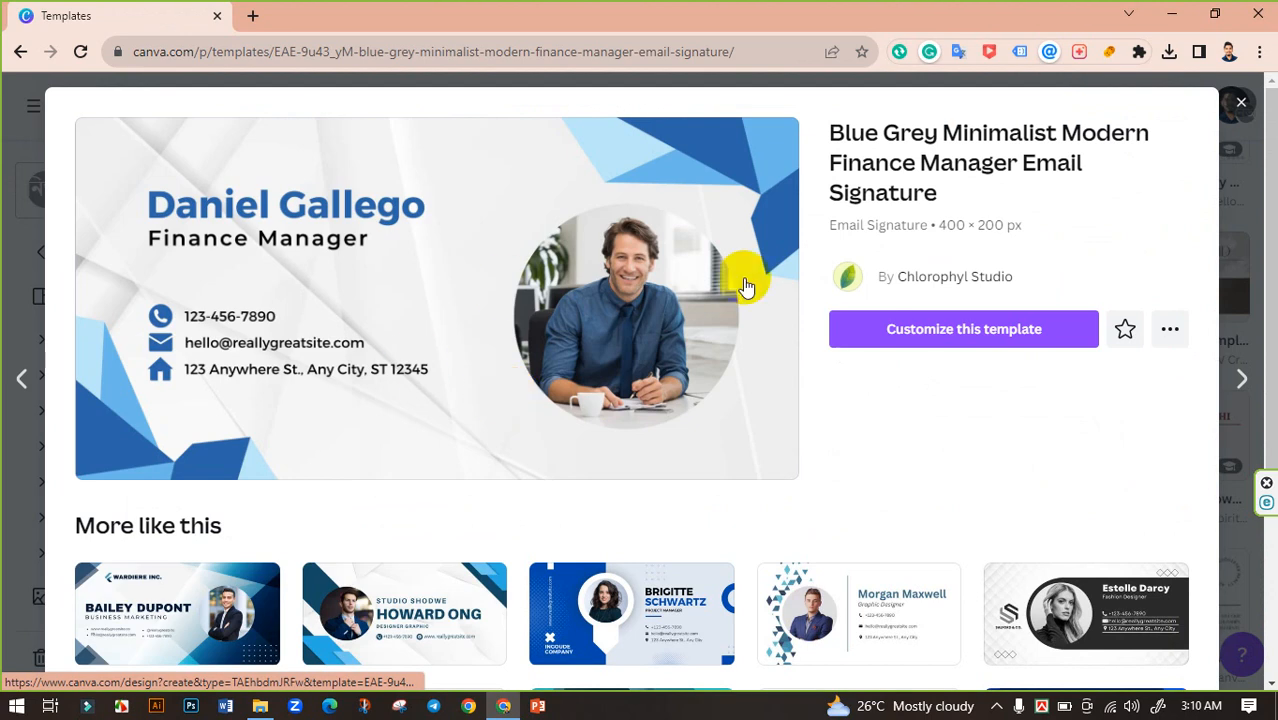
left_click(970, 343)
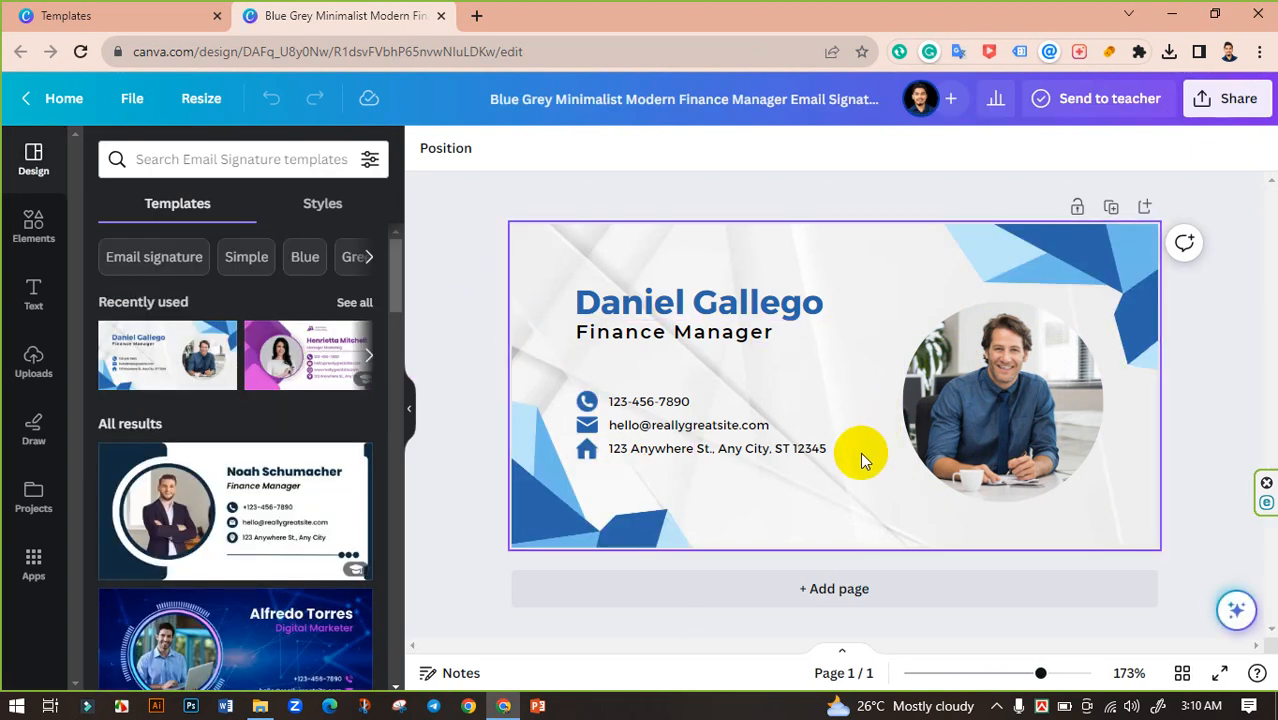
Step: Delete the sample man's photo but keep the empty circular frame, then show your uploads
left_click(1001, 408)
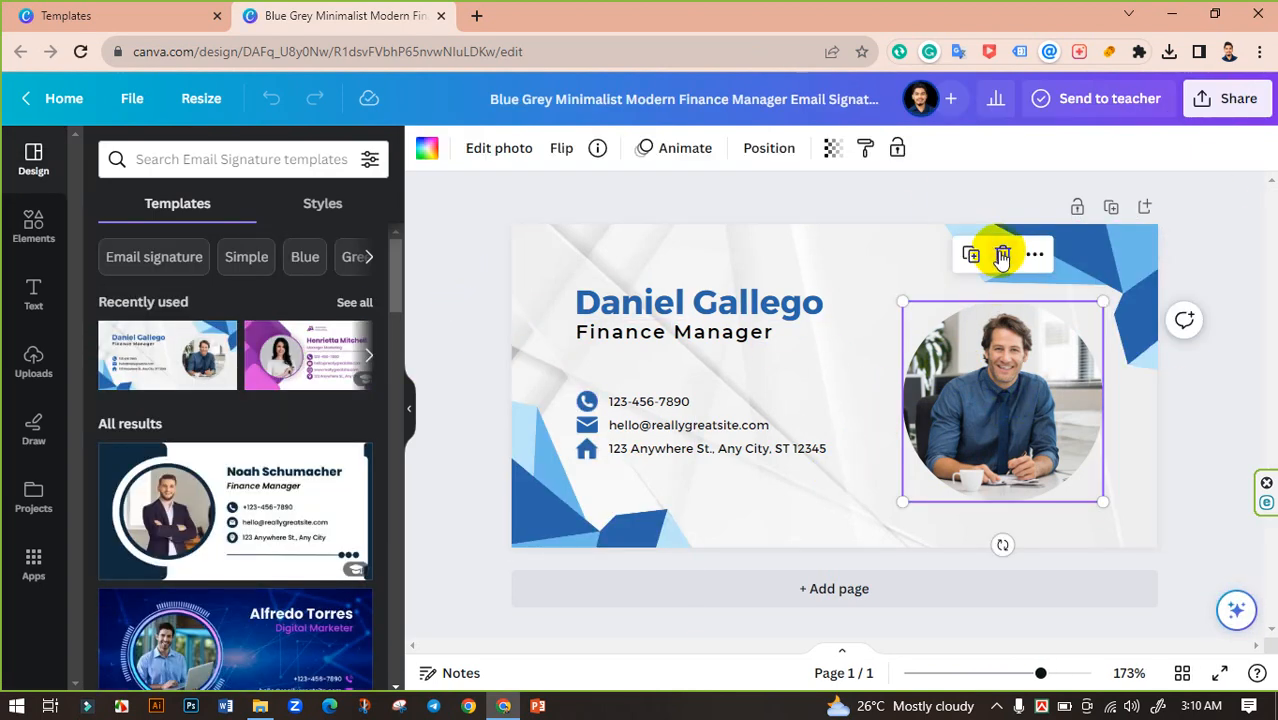
left_click(1001, 256)
left_click(1005, 306)
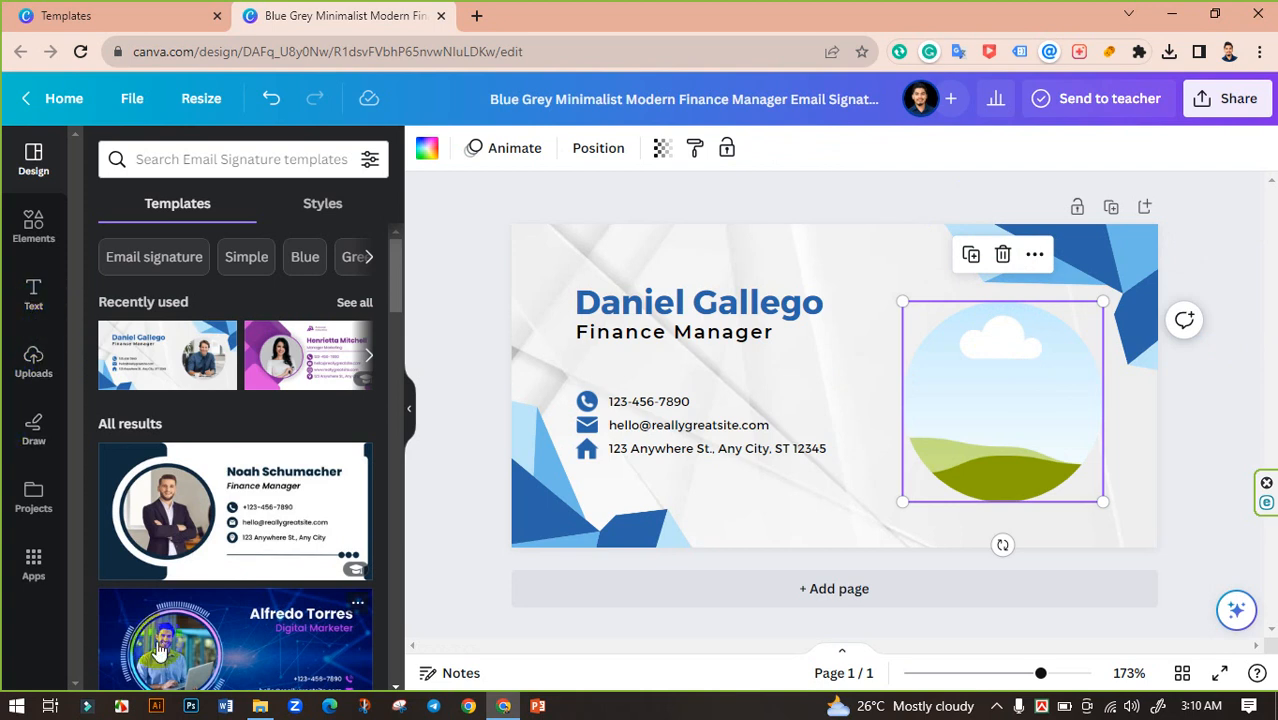
left_click(33, 364)
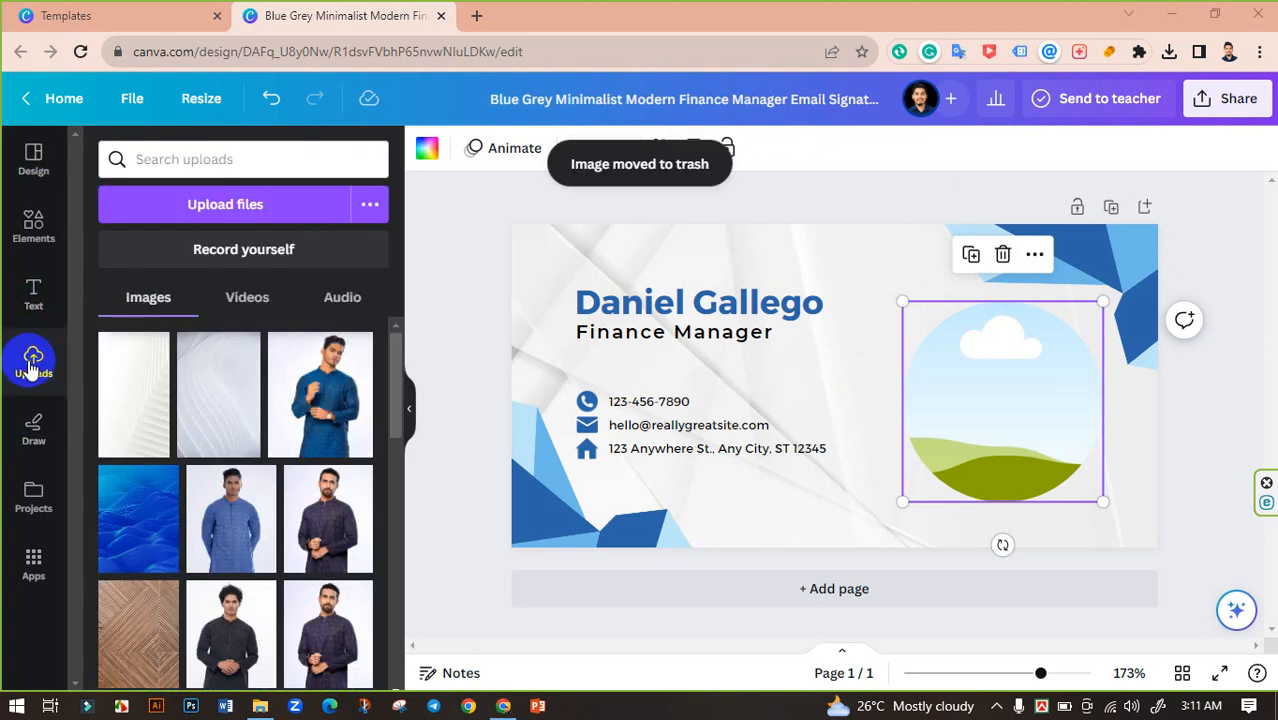
Step: Upload 'passport size picture international.jpg' from the passport photos folder in D:\Personal
left_click(248, 206)
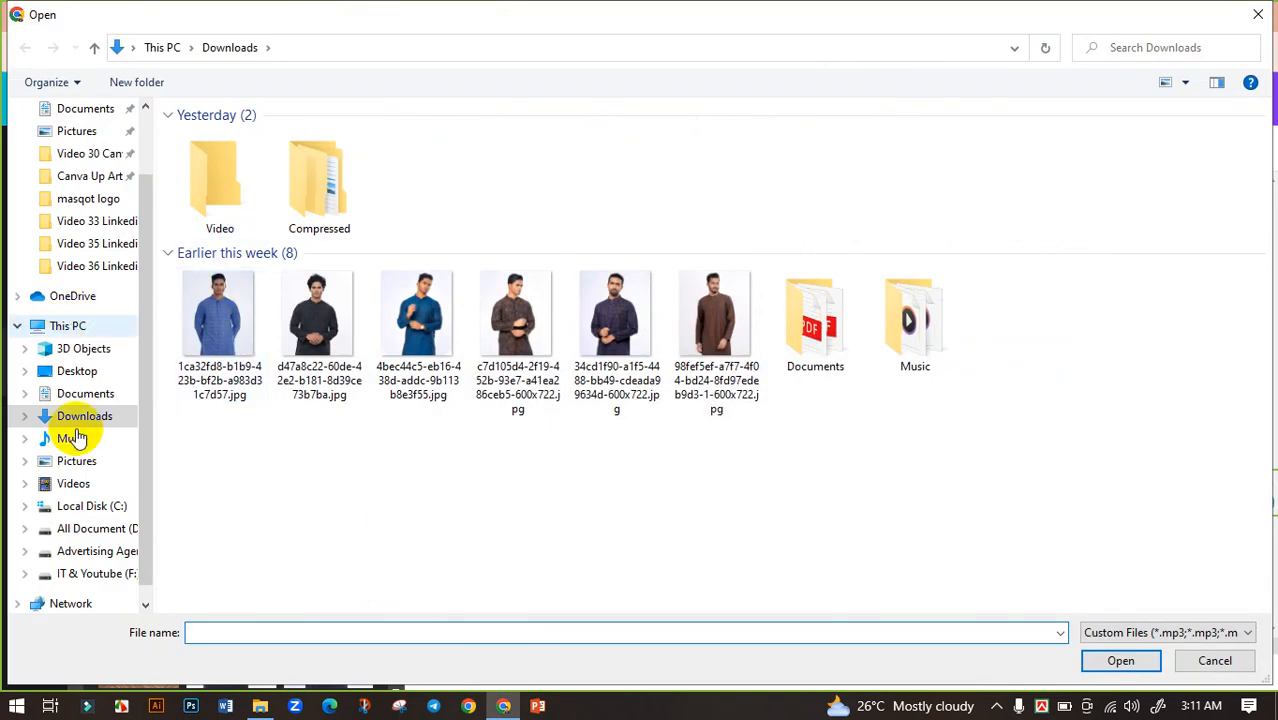
left_click(104, 536)
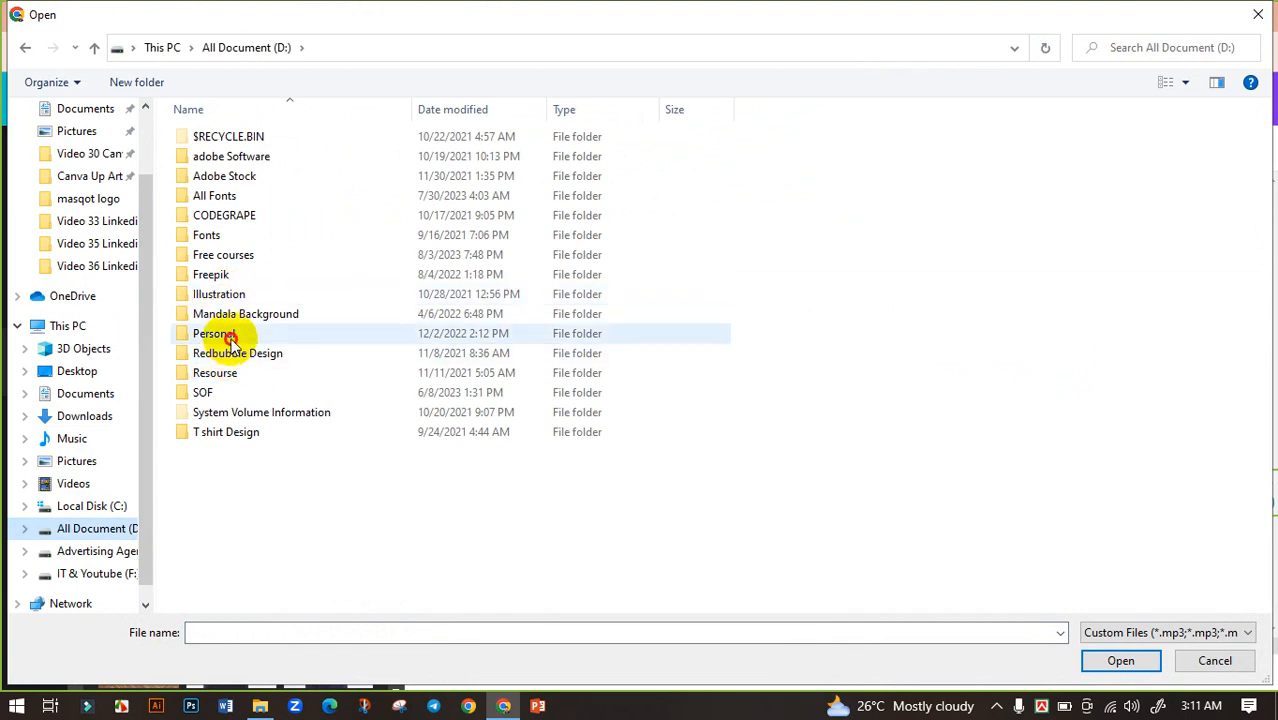
double_click(226, 334)
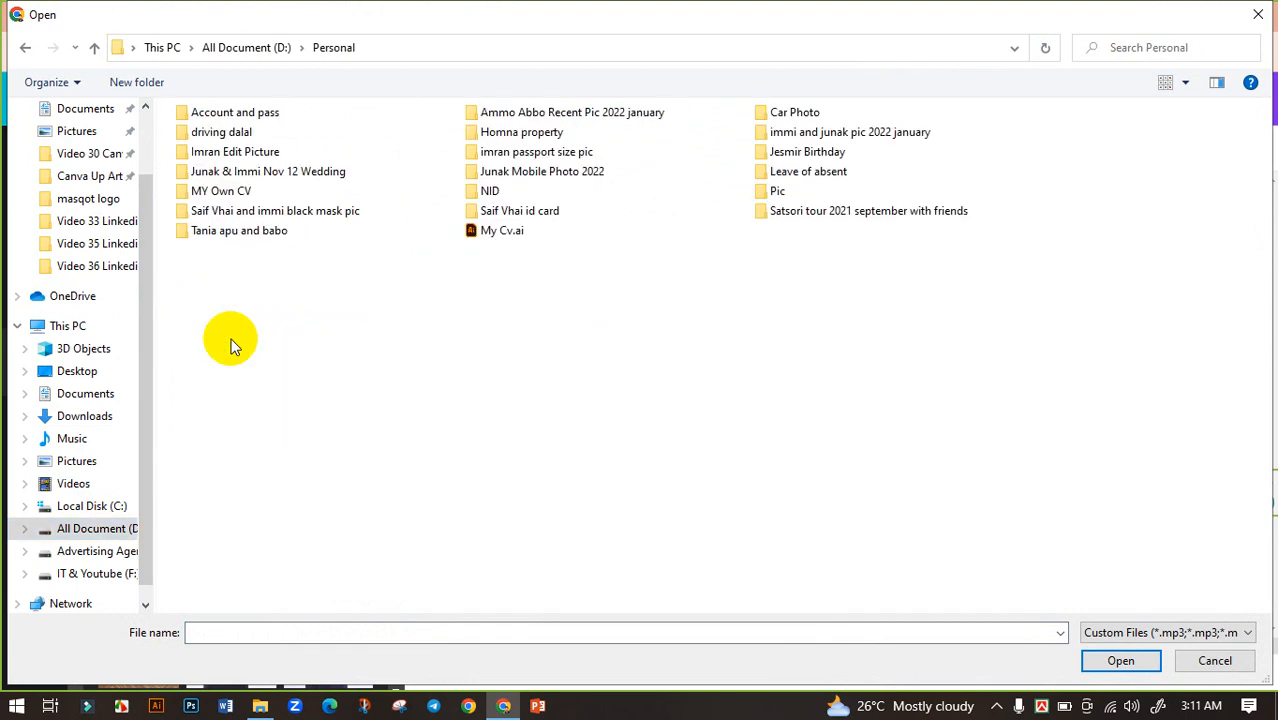
left_click(583, 158)
double_click(583, 158)
left_click(812, 205)
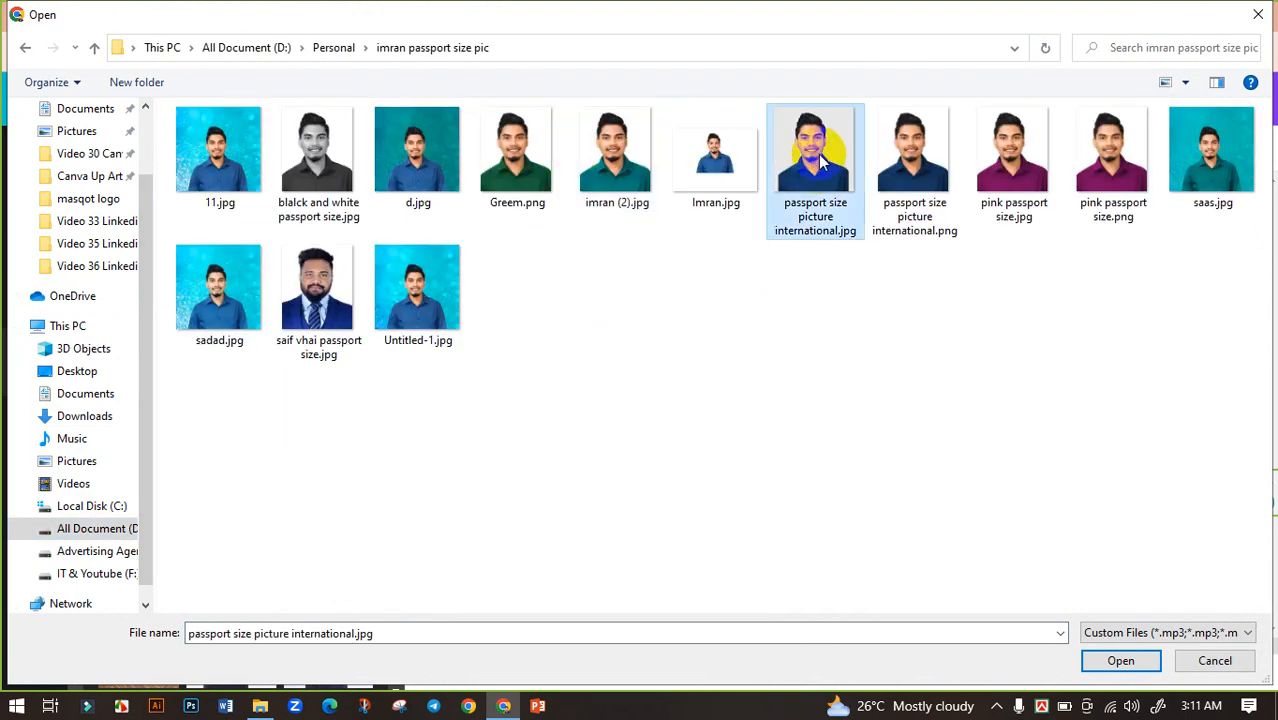
left_click(1113, 657)
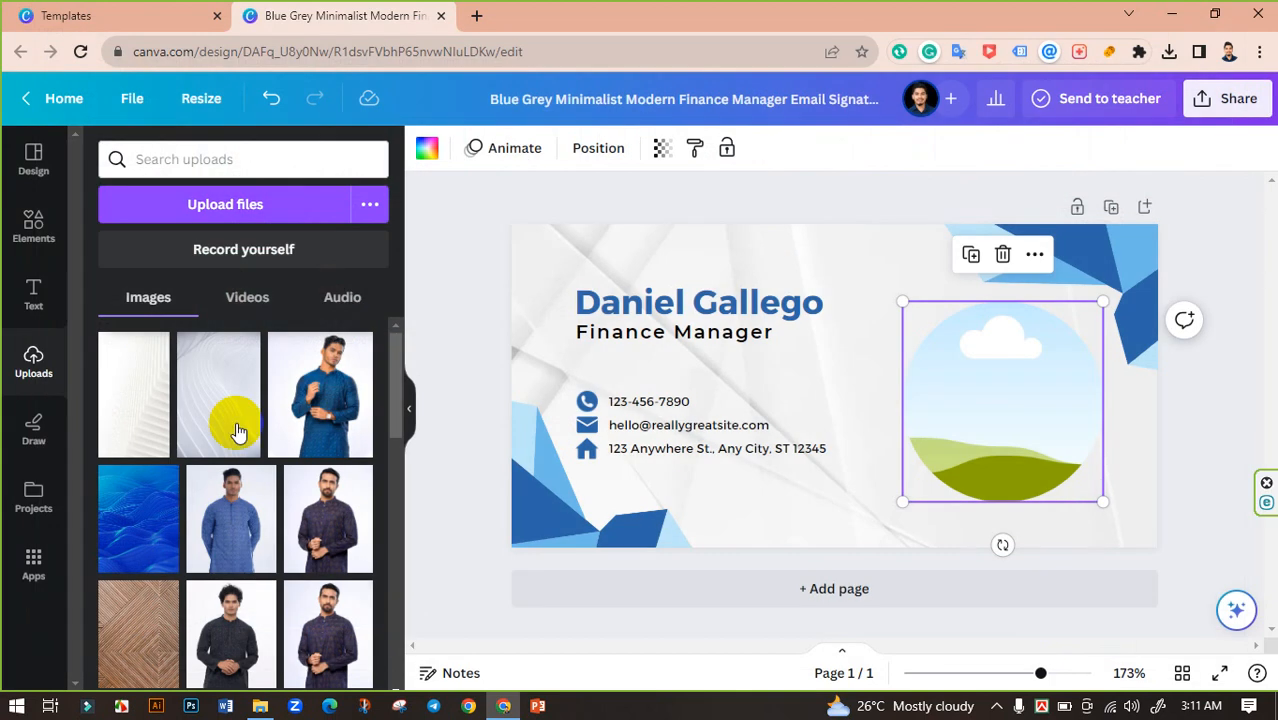
Step: Place the uploaded passport photo into the circular frame as the profile photo
left_click_drag(143, 405, 921, 423)
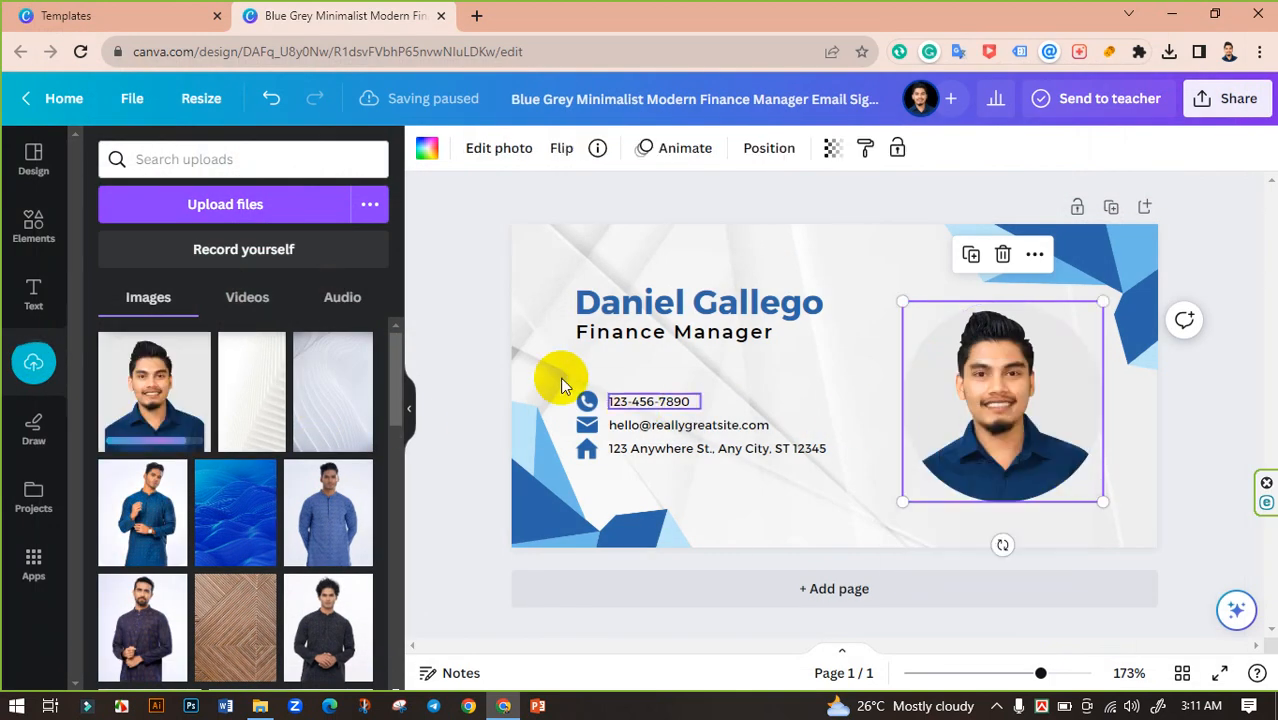
left_click(475, 336)
left_click(973, 353)
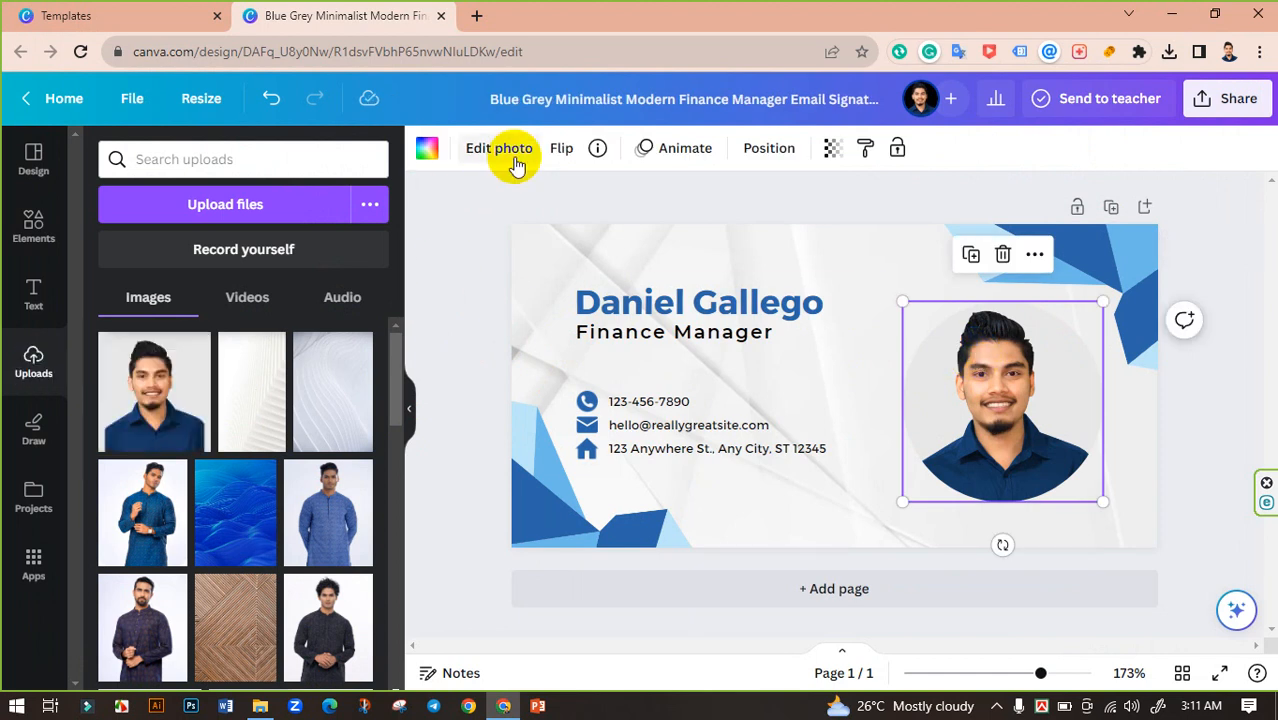
Step: Apply the Belvedere filter to the profile photo with intensity at maximum
left_click(514, 160)
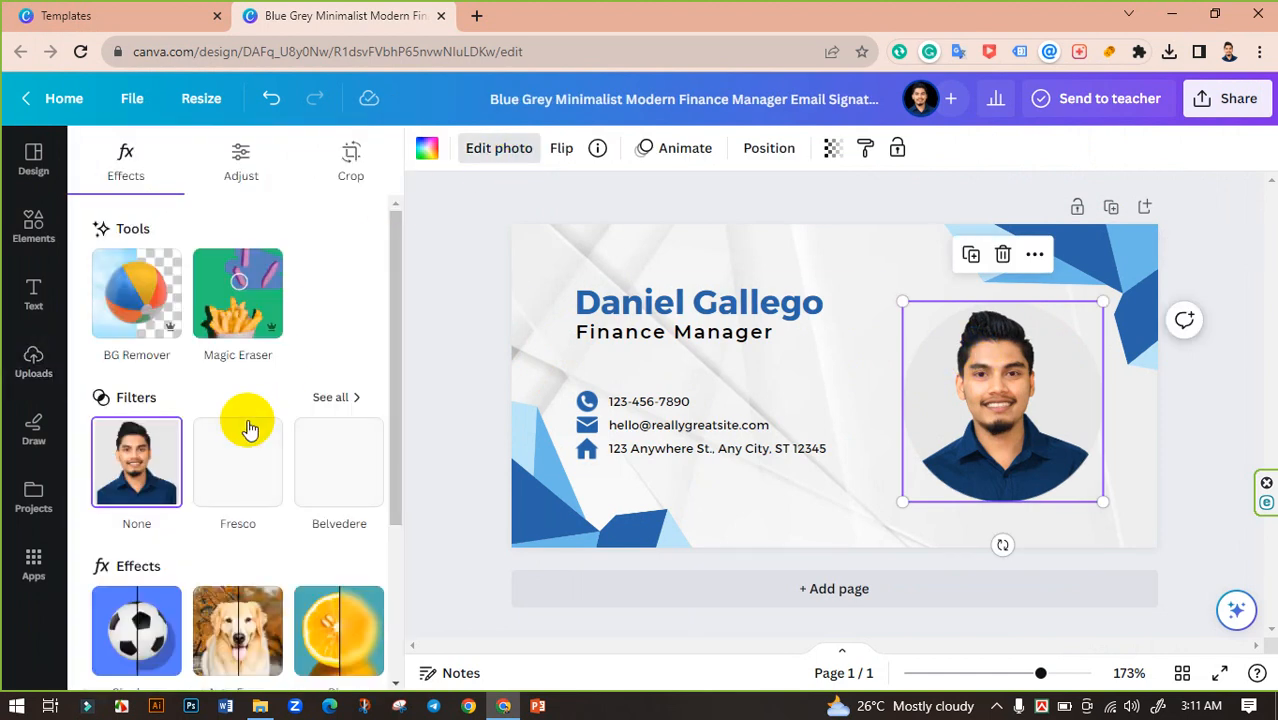
scroll(248, 428, "down", 3)
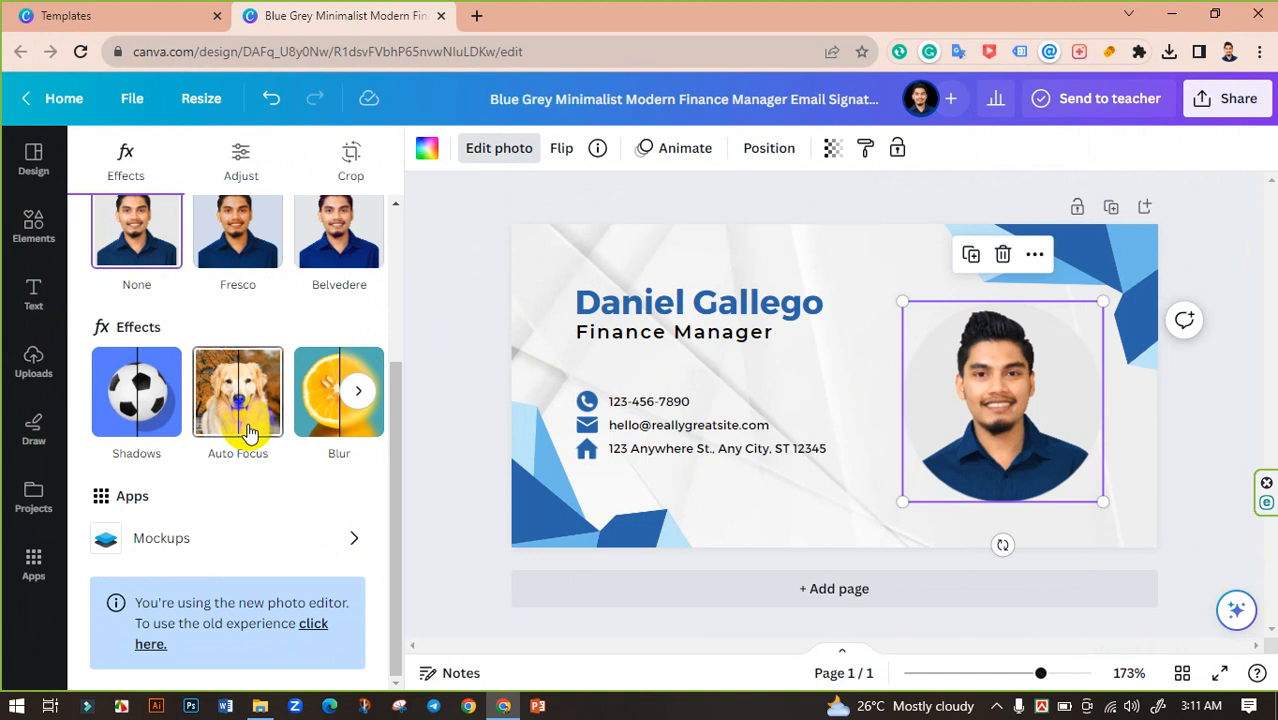
scroll(248, 428, "up", 3)
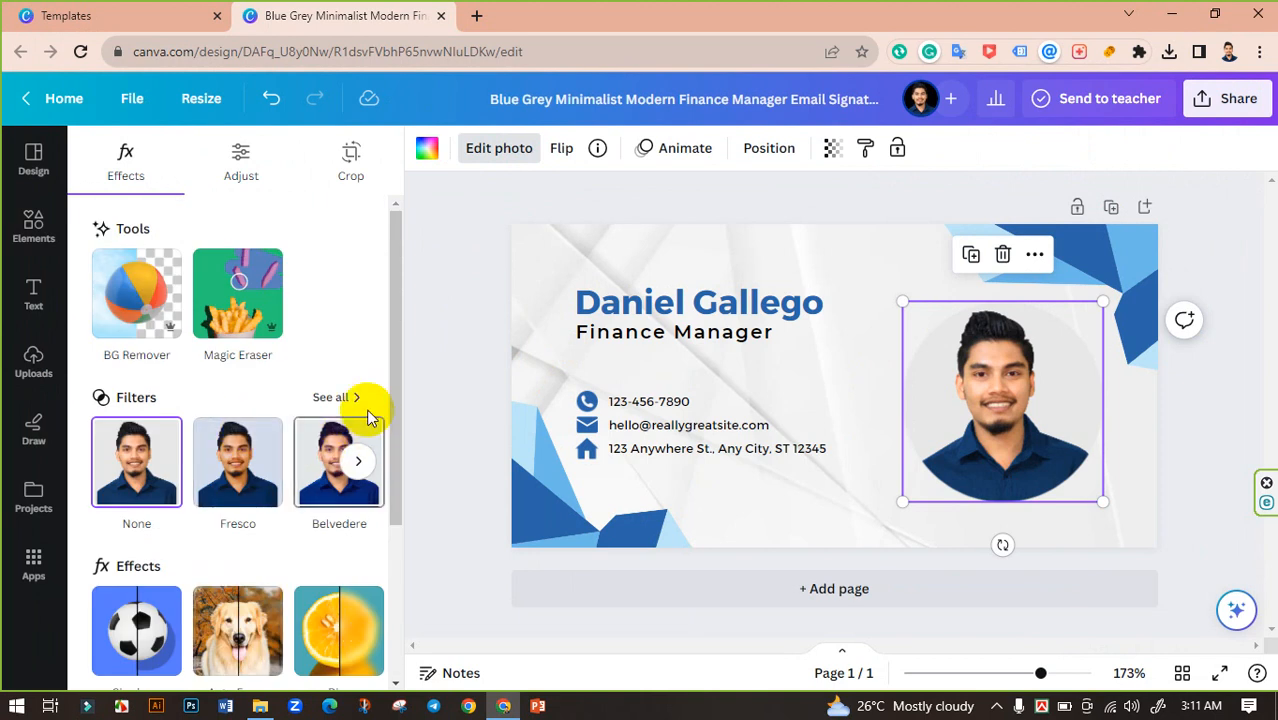
left_click(349, 400)
left_click(238, 420)
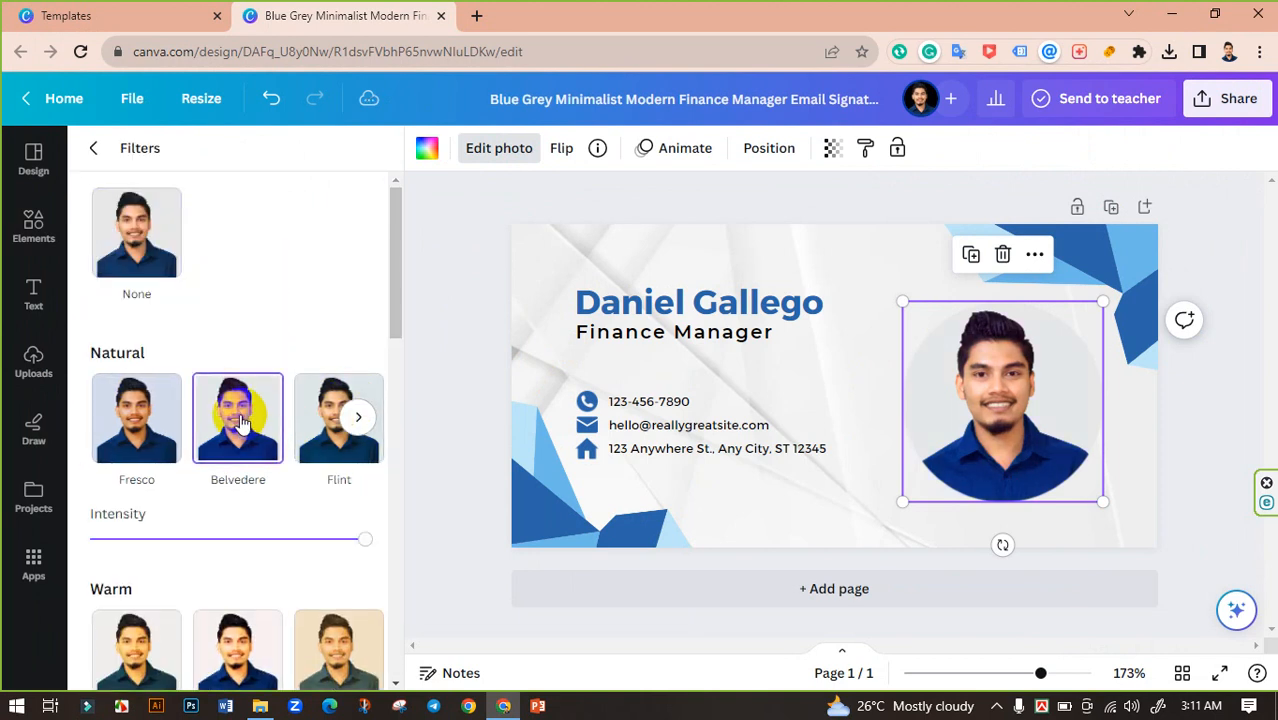
left_click(362, 540)
left_click_drag(362, 545, 406, 529)
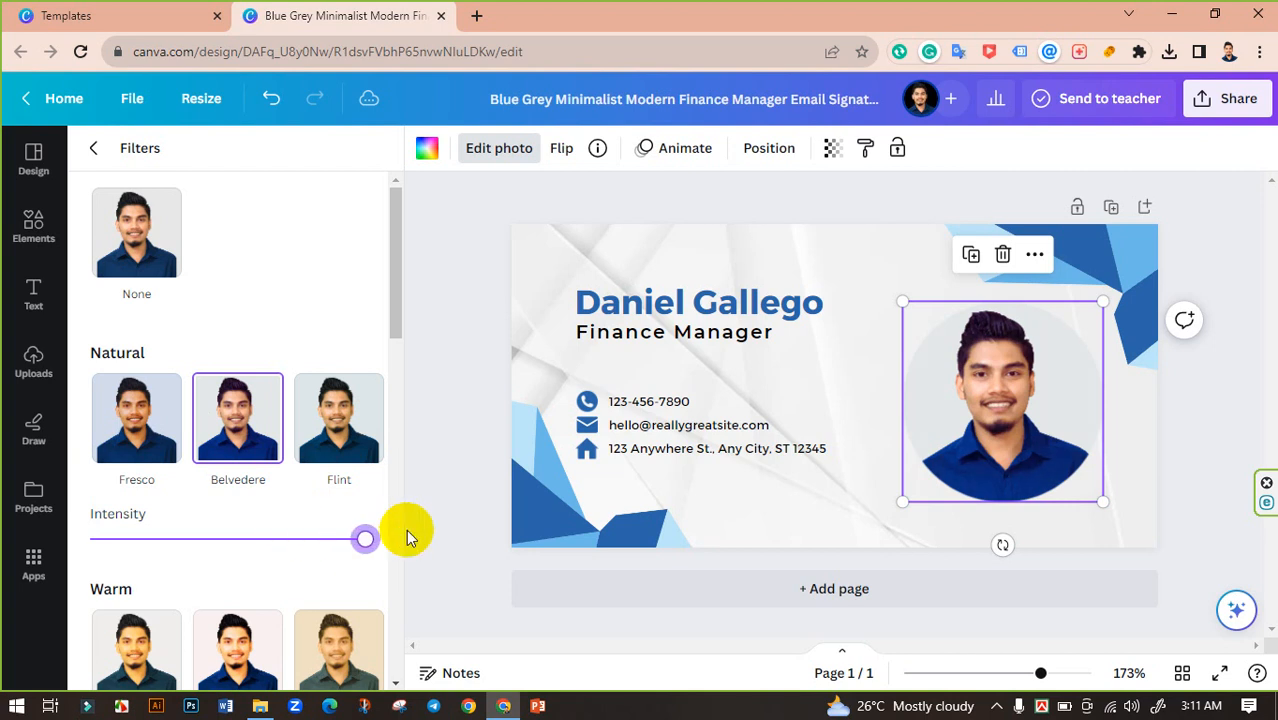
left_click(423, 362)
left_click(441, 342)
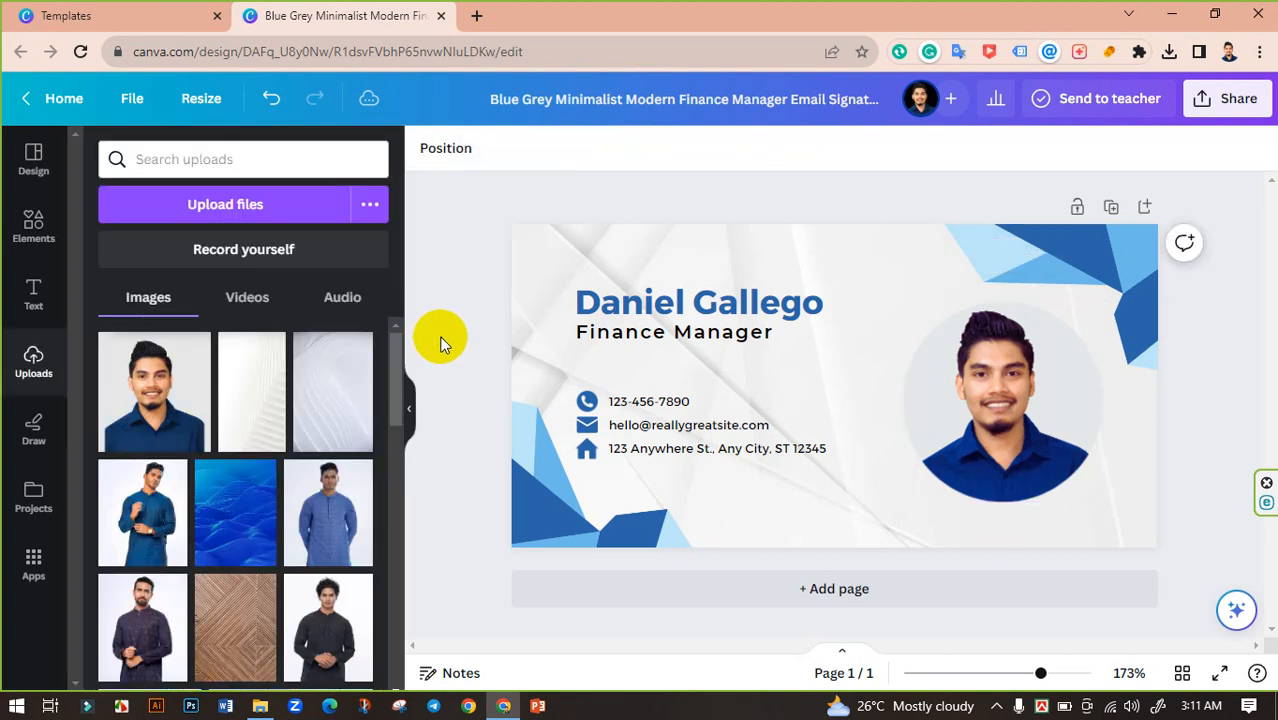
left_click(1018, 362)
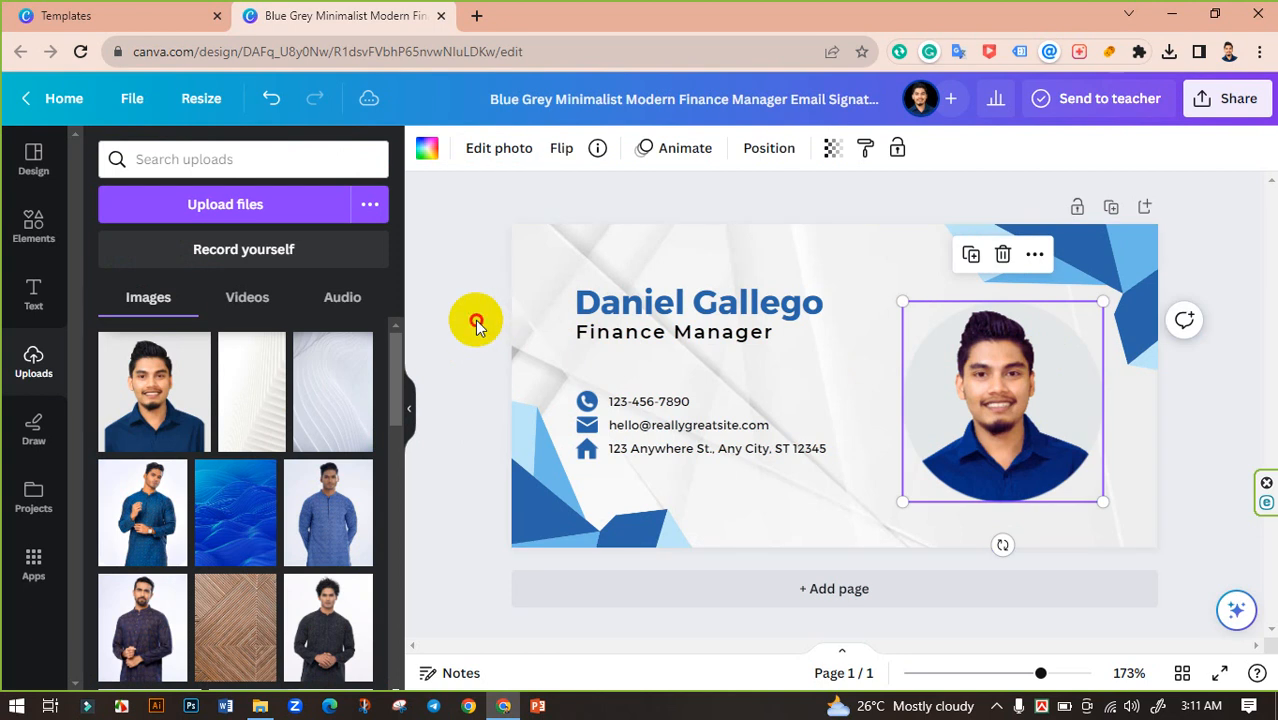
Step: Replace the sample name heading with the person's full name
left_click(684, 310)
left_click(684, 310)
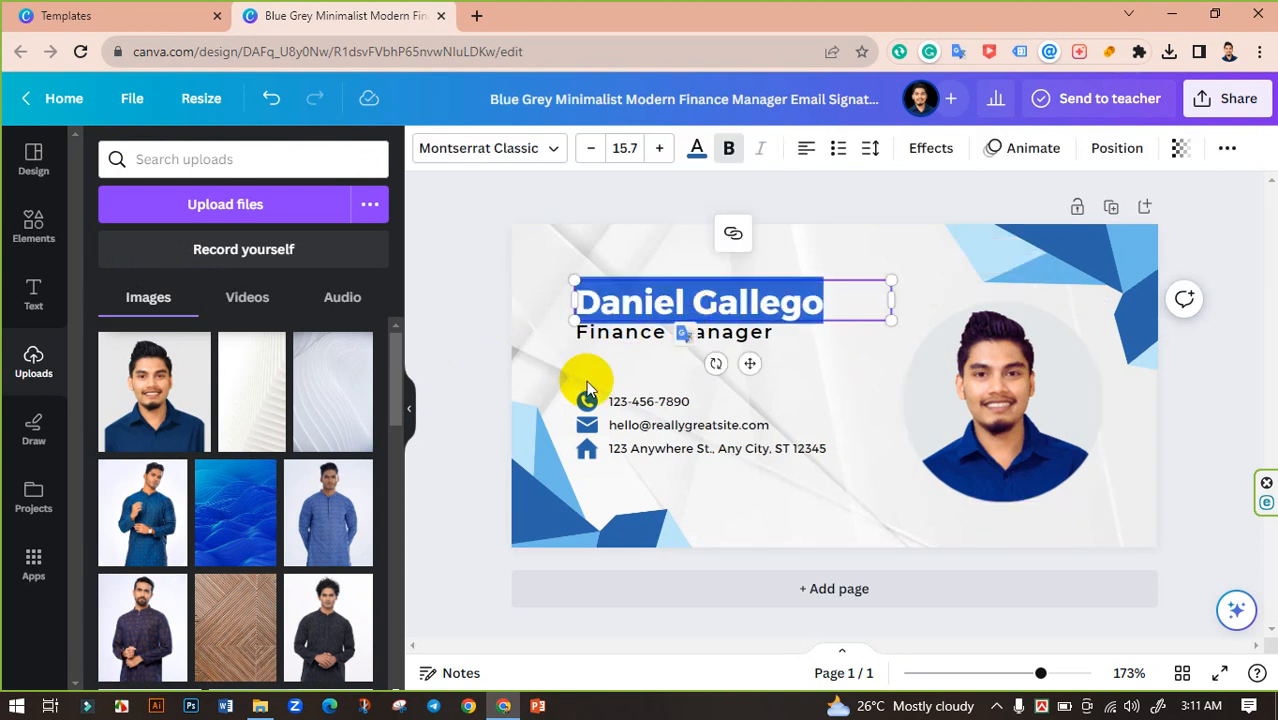
type("MHM")
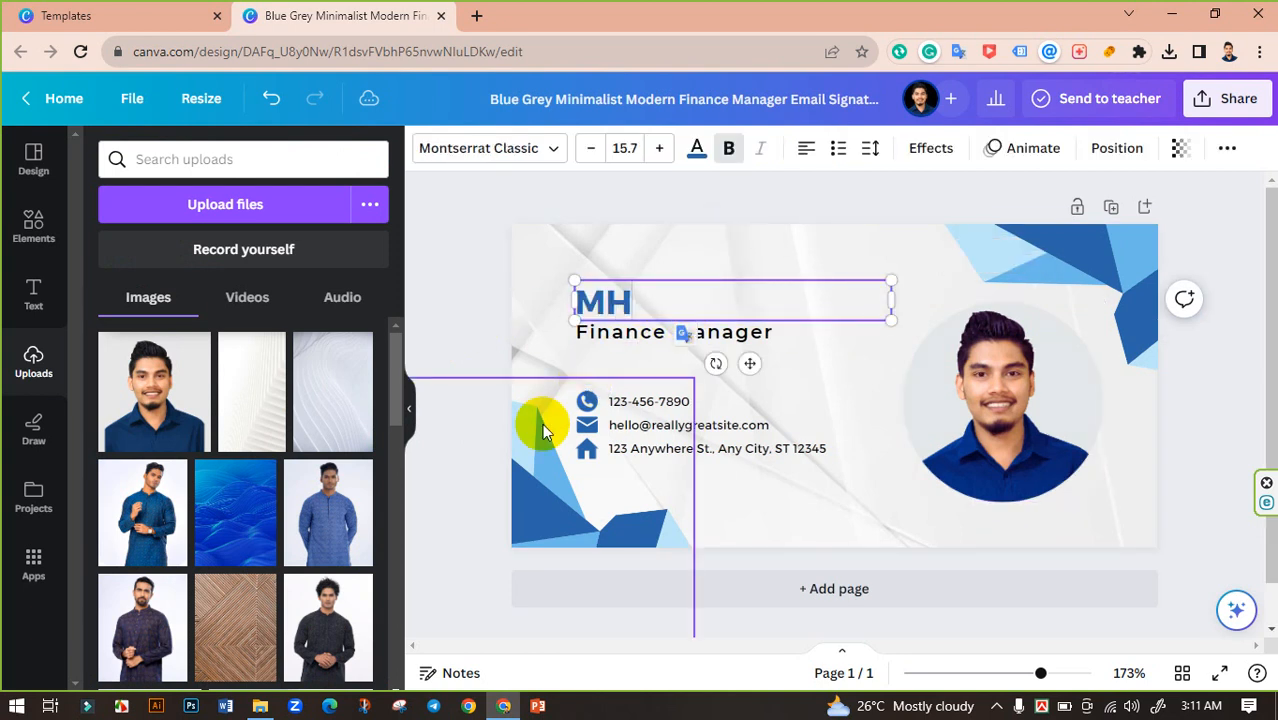
key("BackSpace")
key("BackSpace")
type("A")
key("BackSpace")
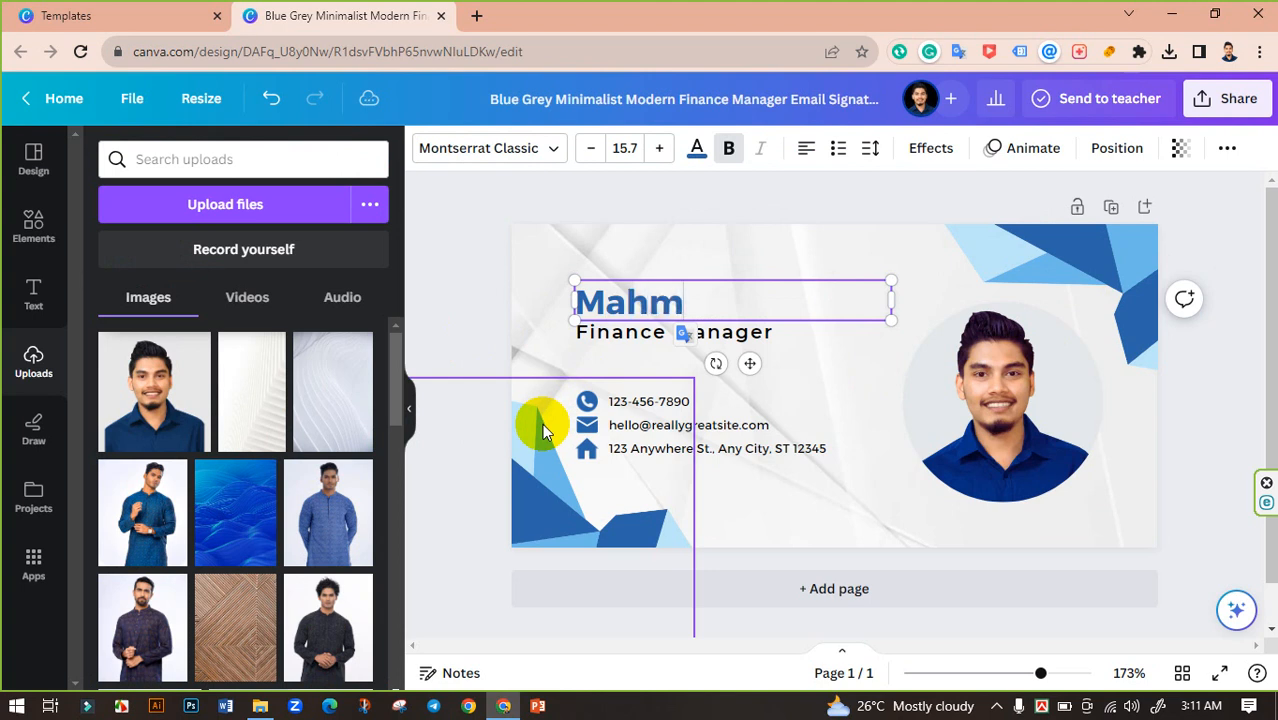
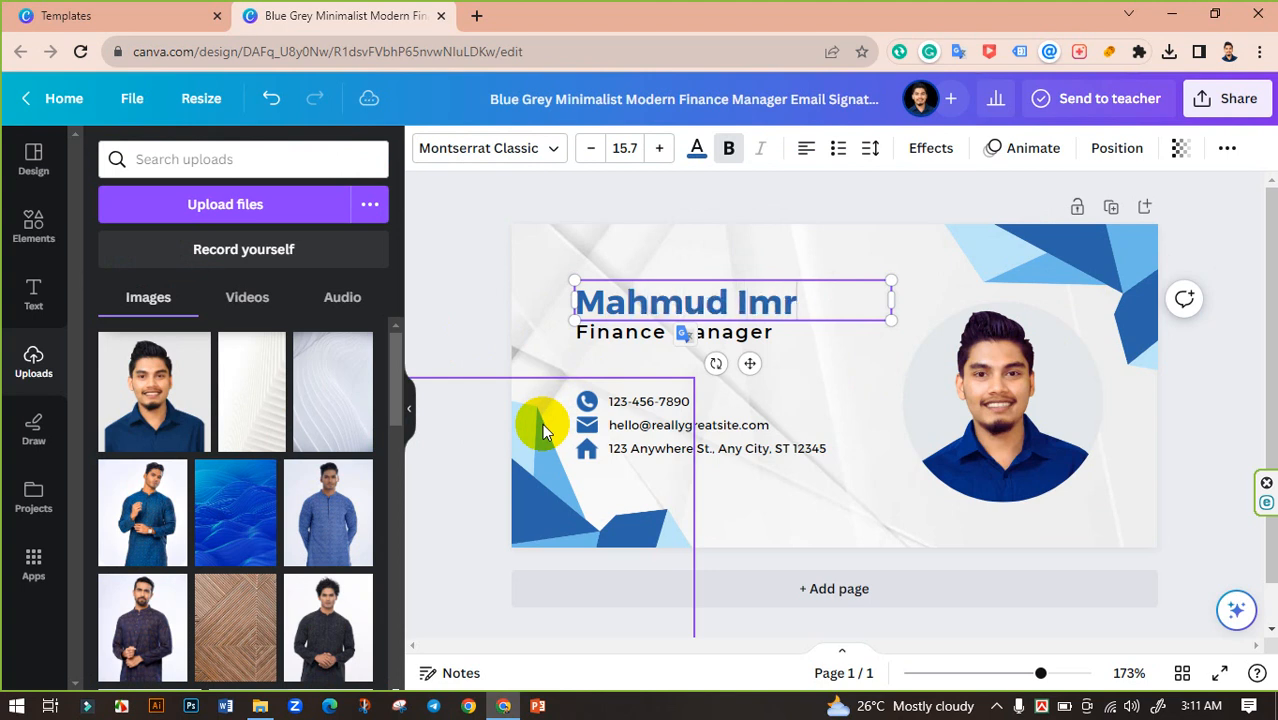
left_click(461, 252)
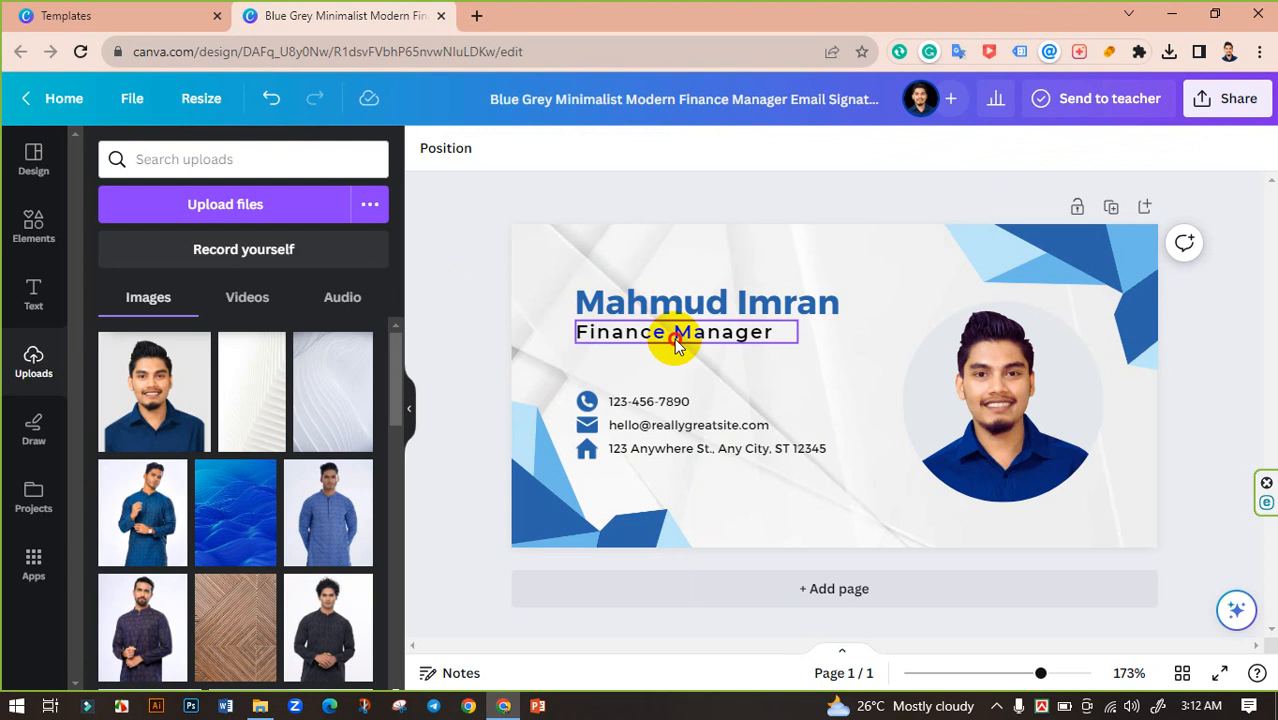
Step: Change the job title from Finance Manager to Digital Marketer
double_click(670, 334)
type("Digital Marketer")
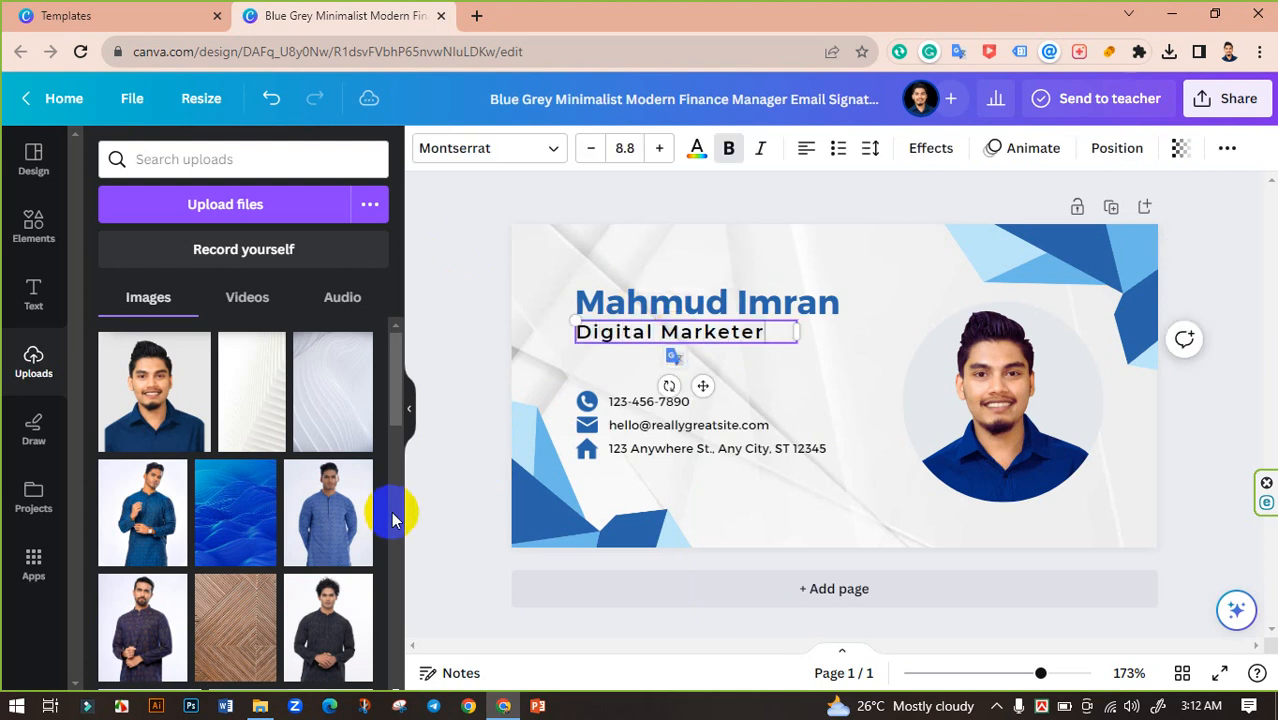
left_click(466, 379)
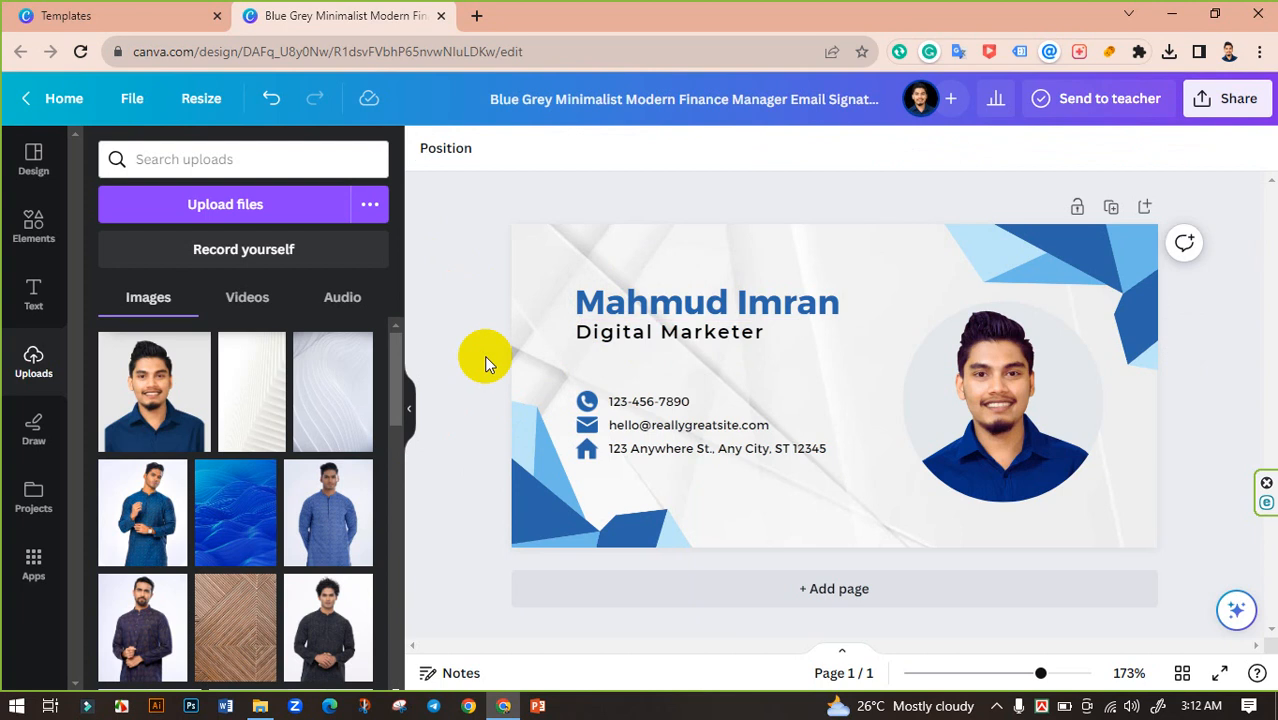
Step: Set the phone, e-mail and address lines to font size 6.8
left_click(667, 408)
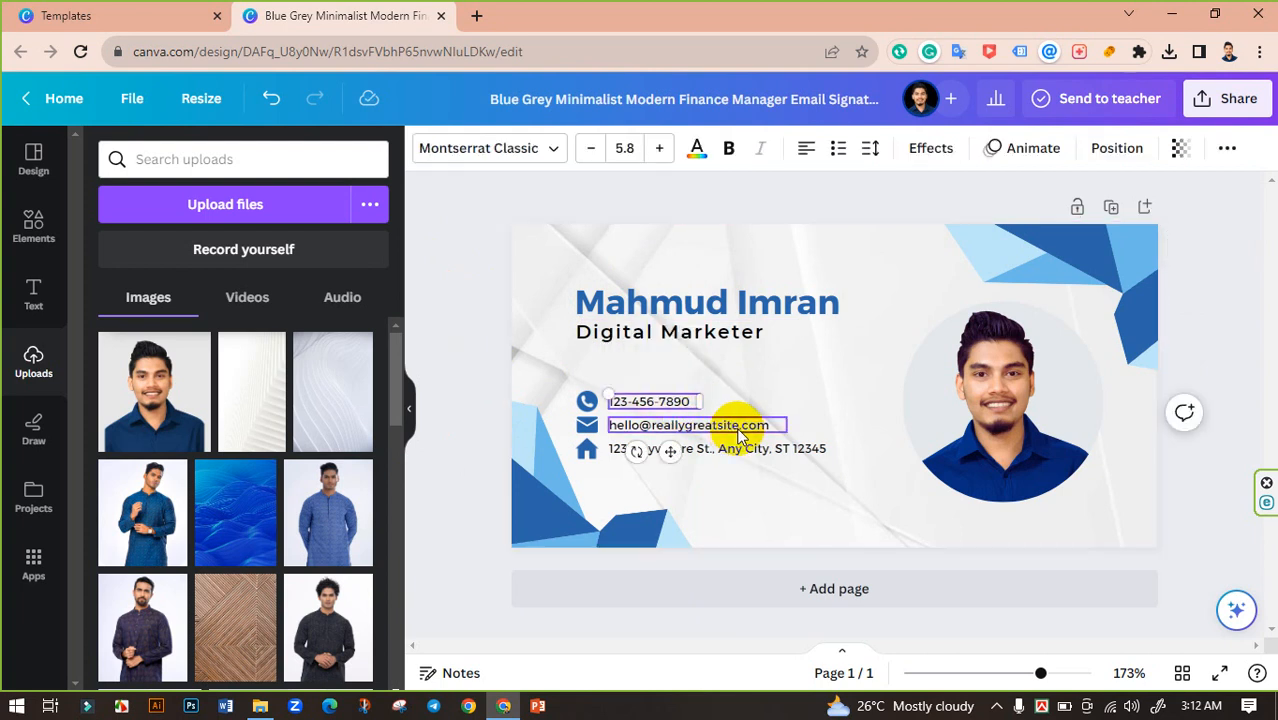
left_click(733, 425, "shift")
left_click(768, 452, "shift")
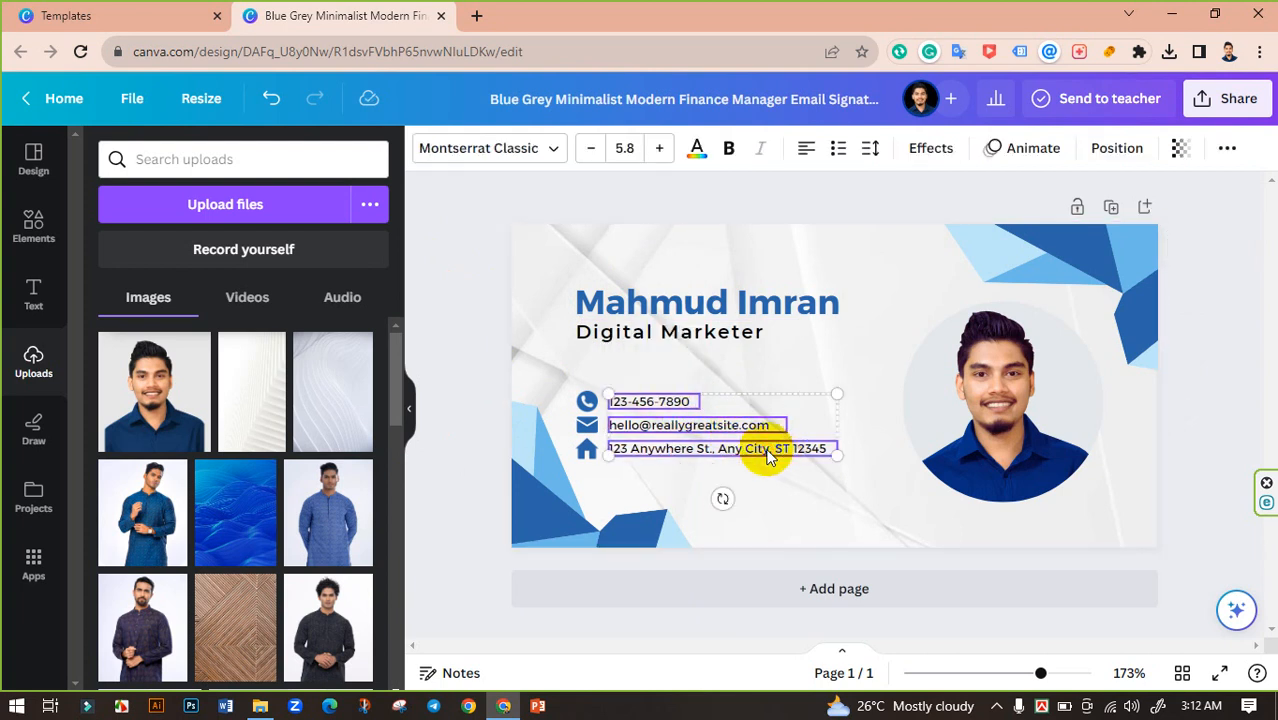
left_click(659, 150)
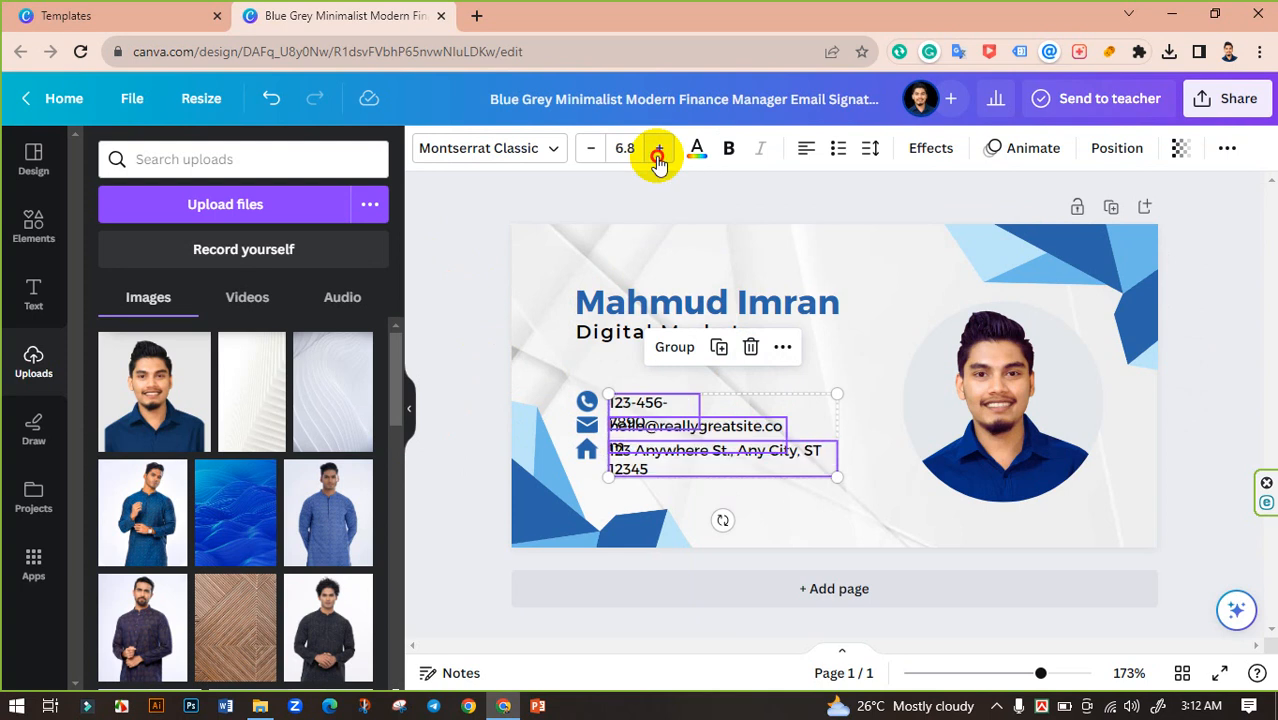
left_click(659, 150)
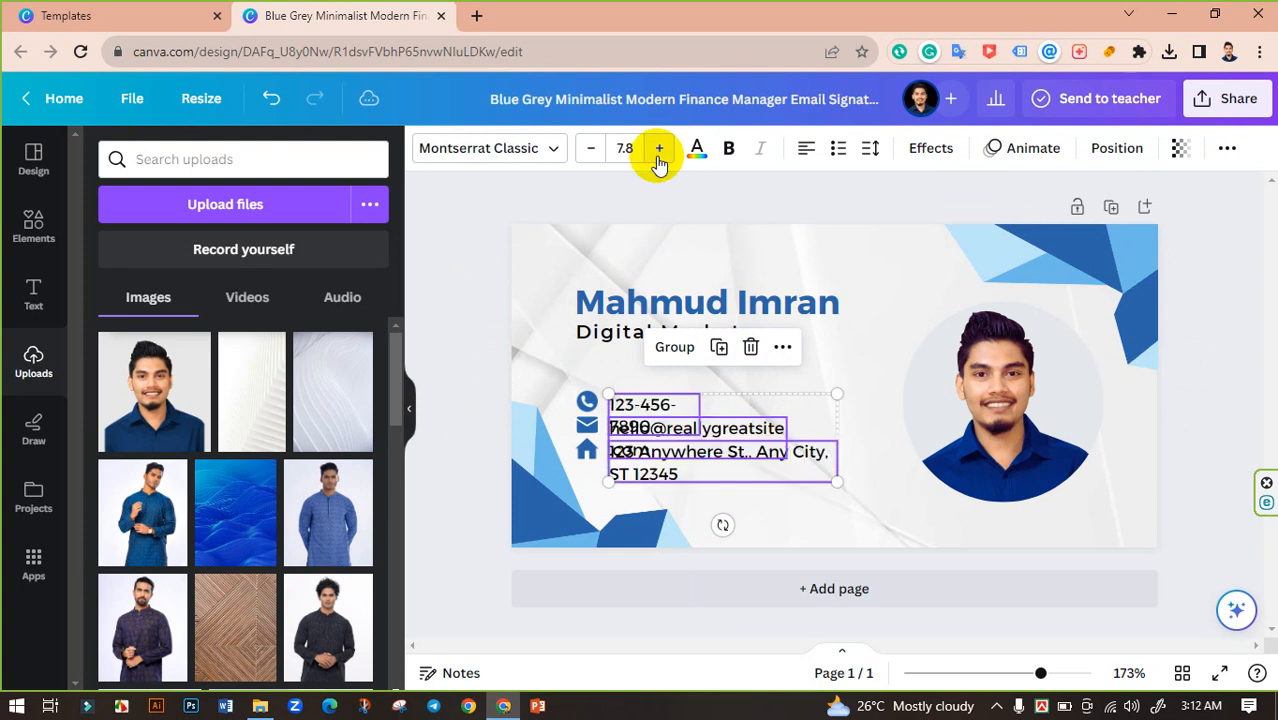
left_click(458, 298)
left_click(651, 411)
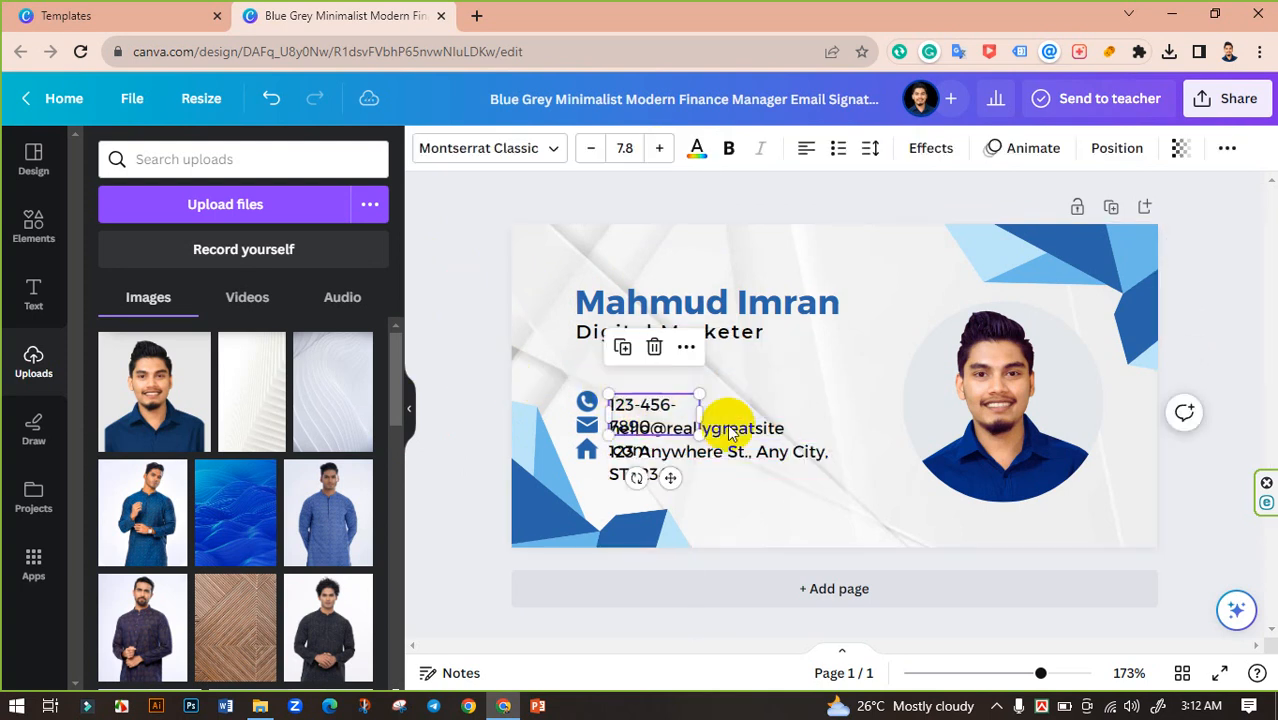
left_click(772, 433, "shift")
left_click(797, 451, "shift")
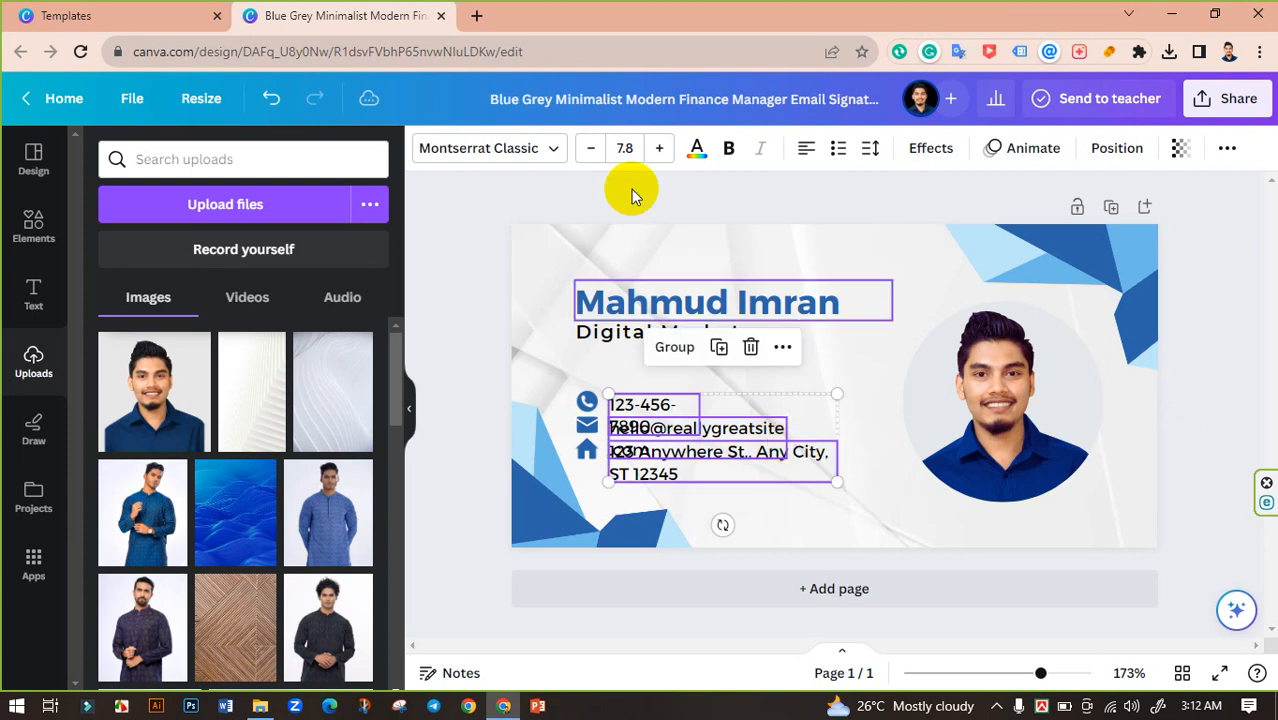
left_click(590, 148)
left_click(479, 306)
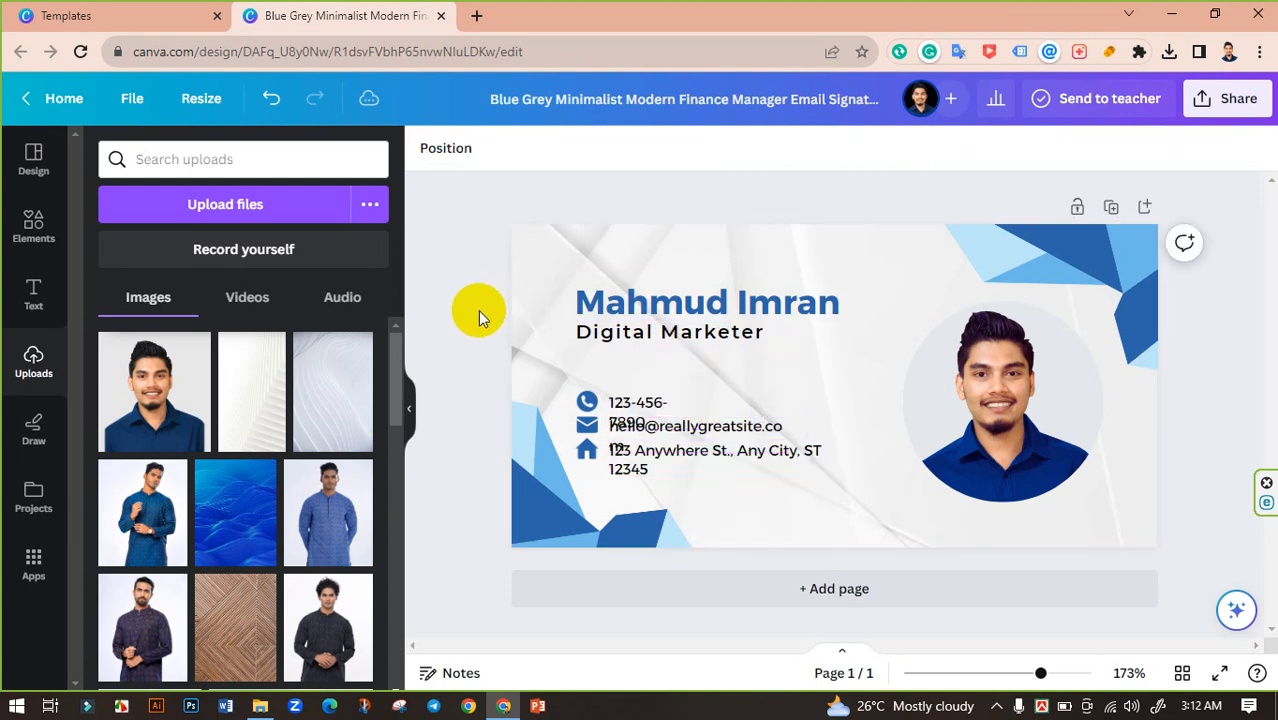
Step: Widen the phone, e-mail and address text boxes so each fits on one line
left_click(633, 402)
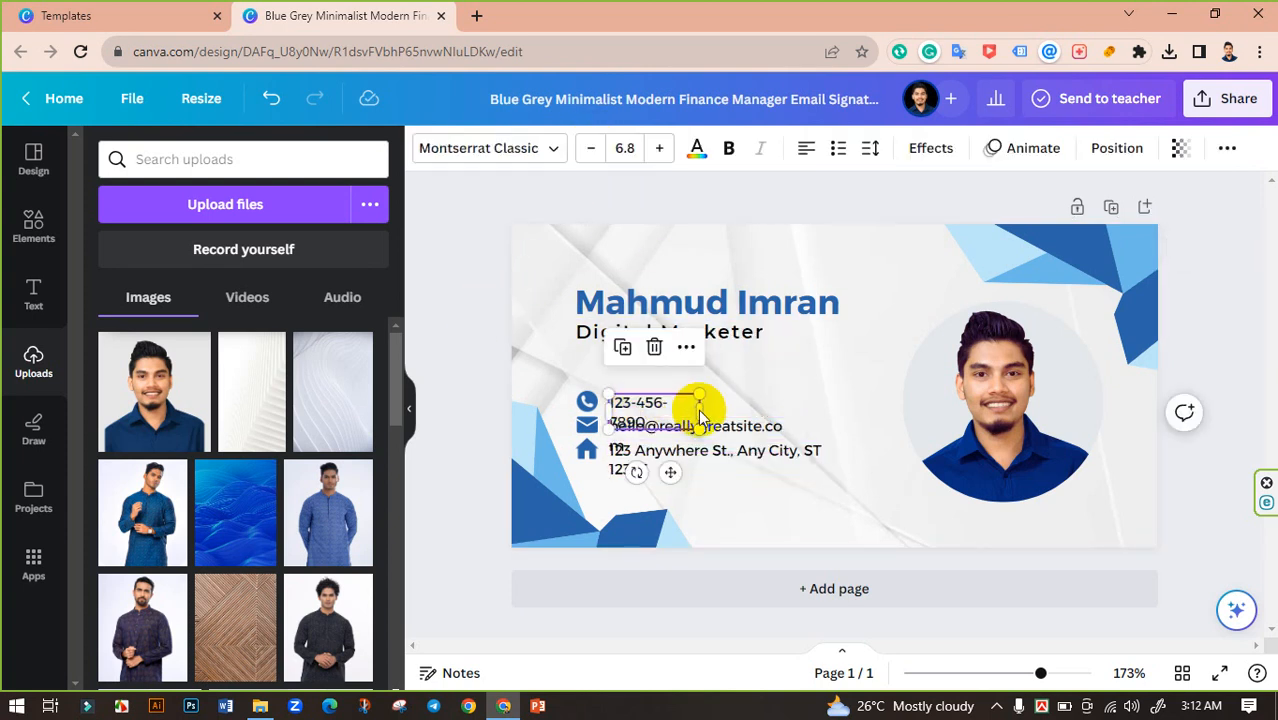
mouse_move(698, 410)
left_mouse_down()
mouse_move(725, 405)
mouse_move(711, 414)
left_mouse_up()
left_click(470, 365)
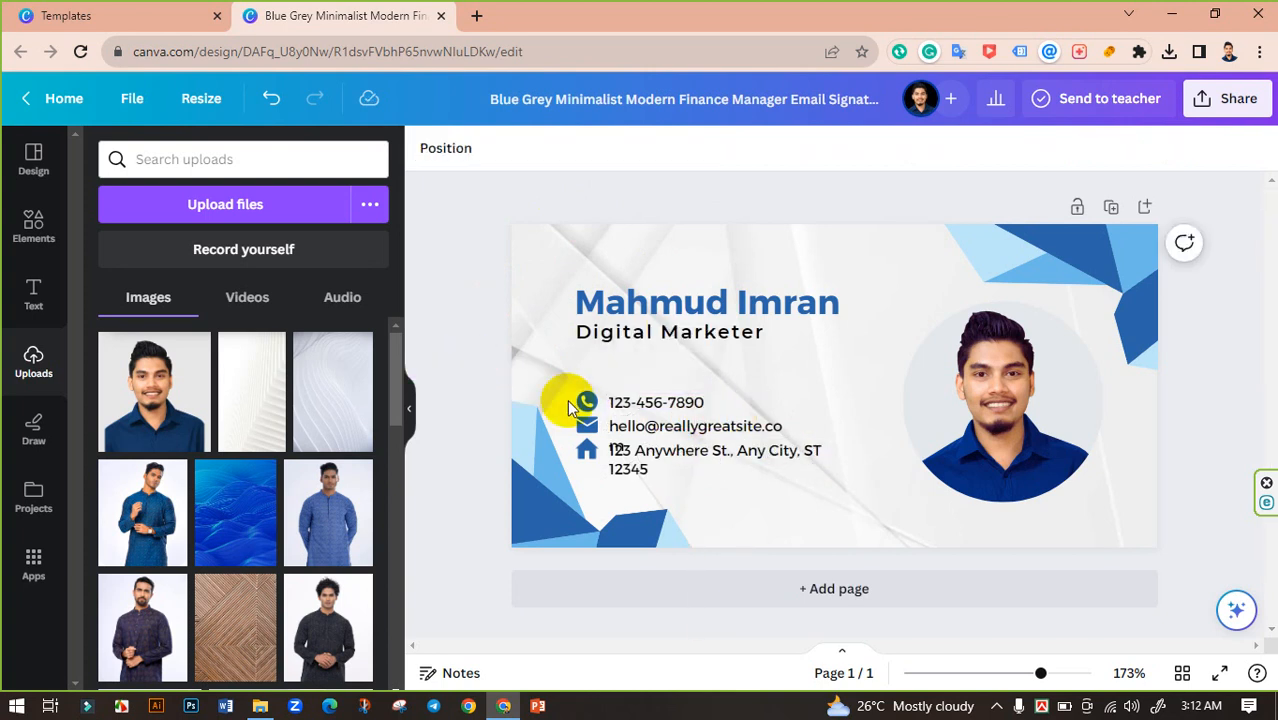
left_click(766, 428)
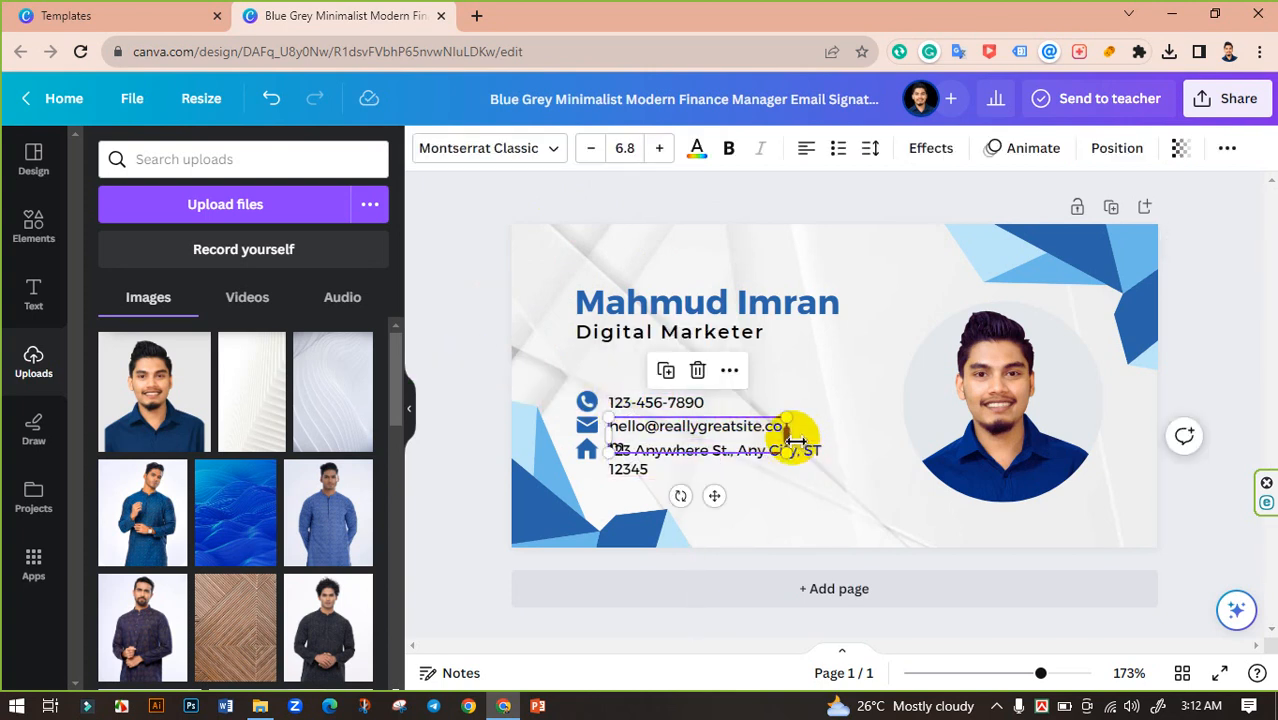
left_click_drag(788, 434, 819, 430)
left_click(488, 376)
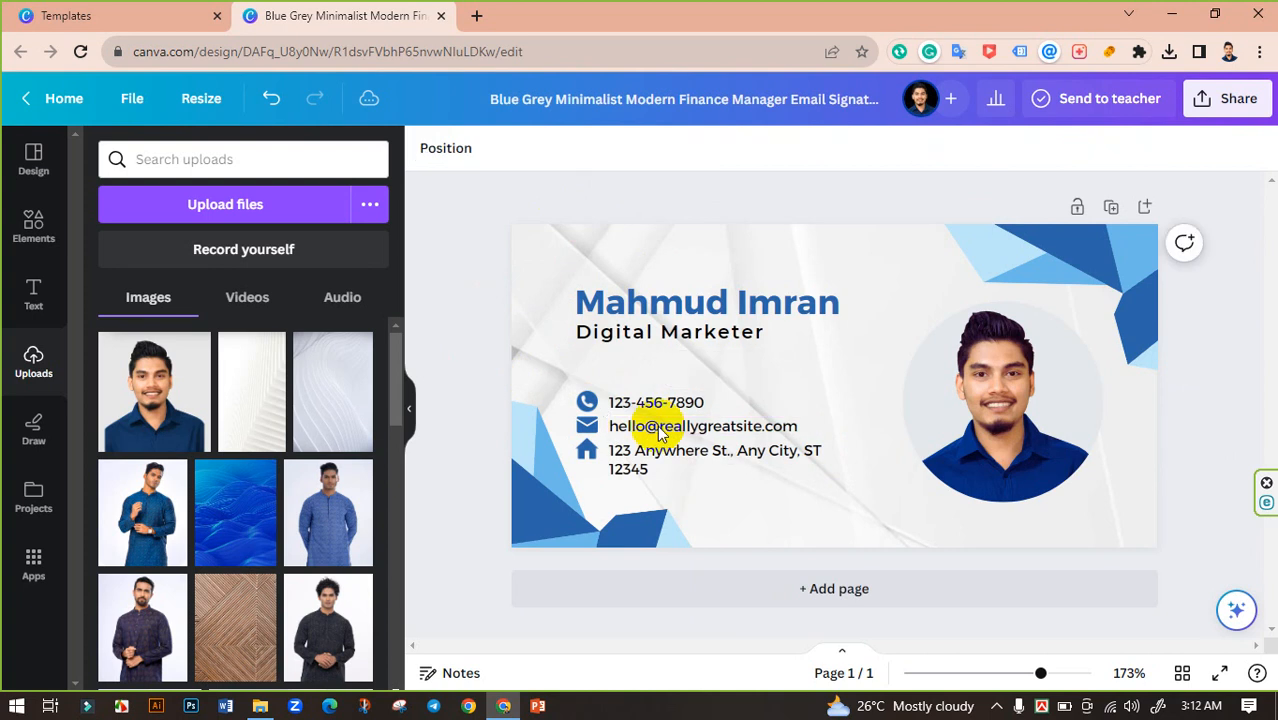
left_click(742, 457)
left_click_drag(838, 463, 870, 460)
left_click(466, 320)
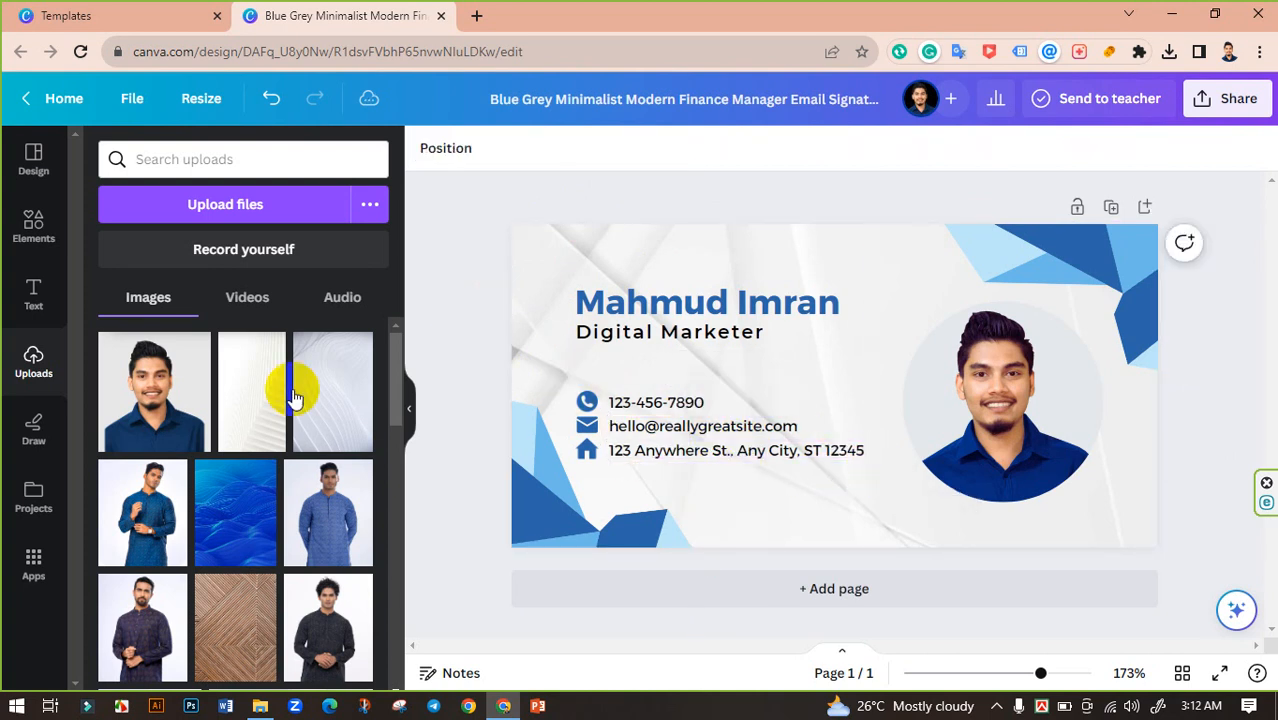
Step: Replace the sample phone number with the person's own number, widening its box
double_click(645, 415)
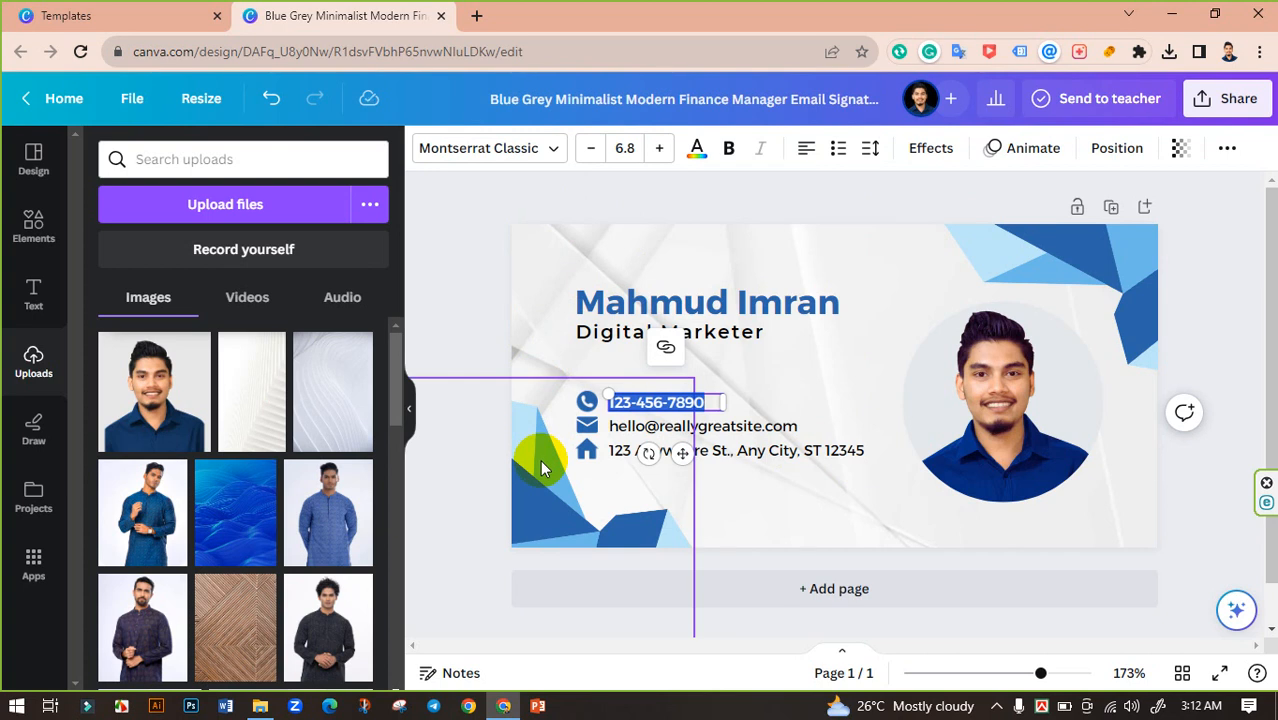
key("BackSpace")
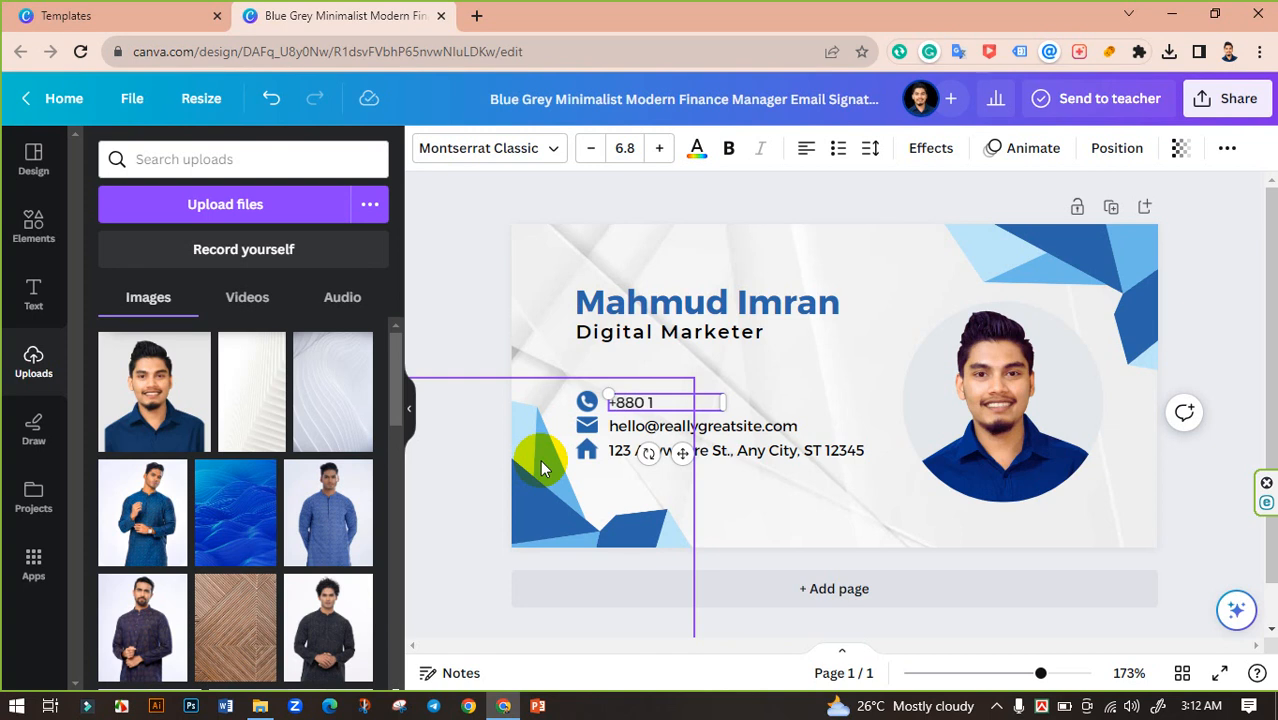
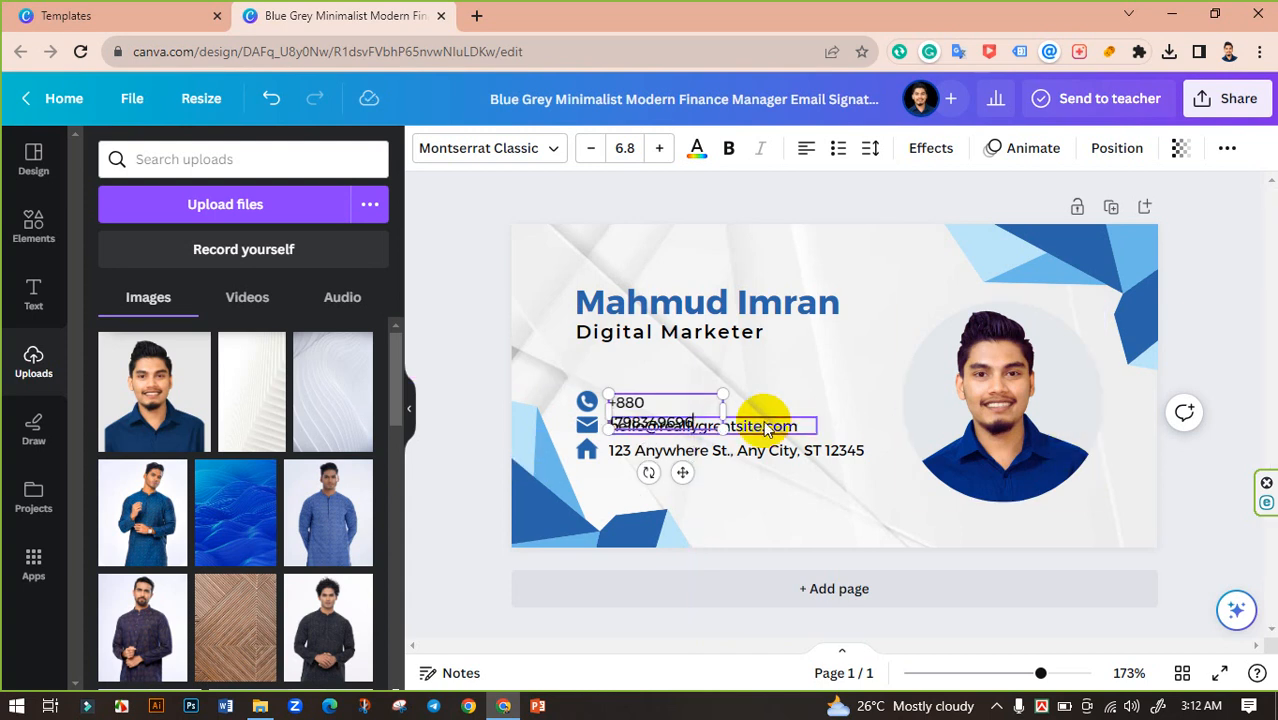
left_click_drag(725, 410, 745, 410)
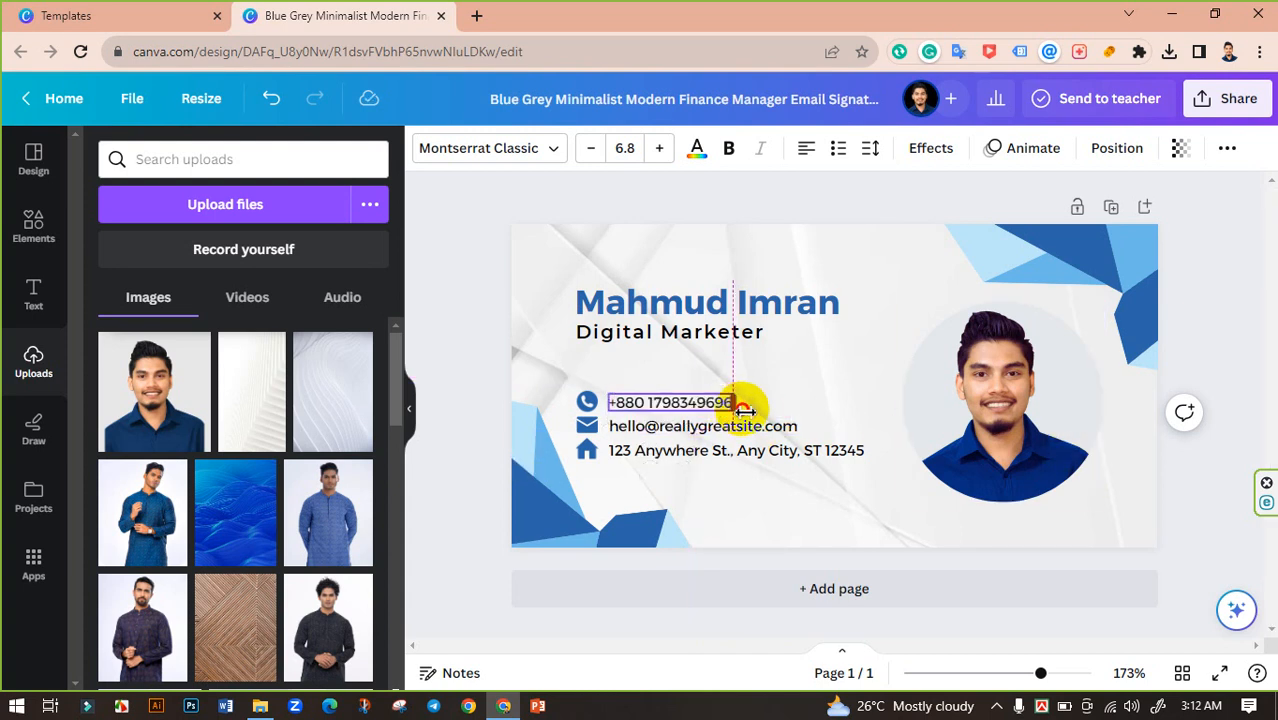
left_click(442, 294)
Step: Replace the sample e-mail with the person's Gmail address, kept on one line
triple_click(612, 425)
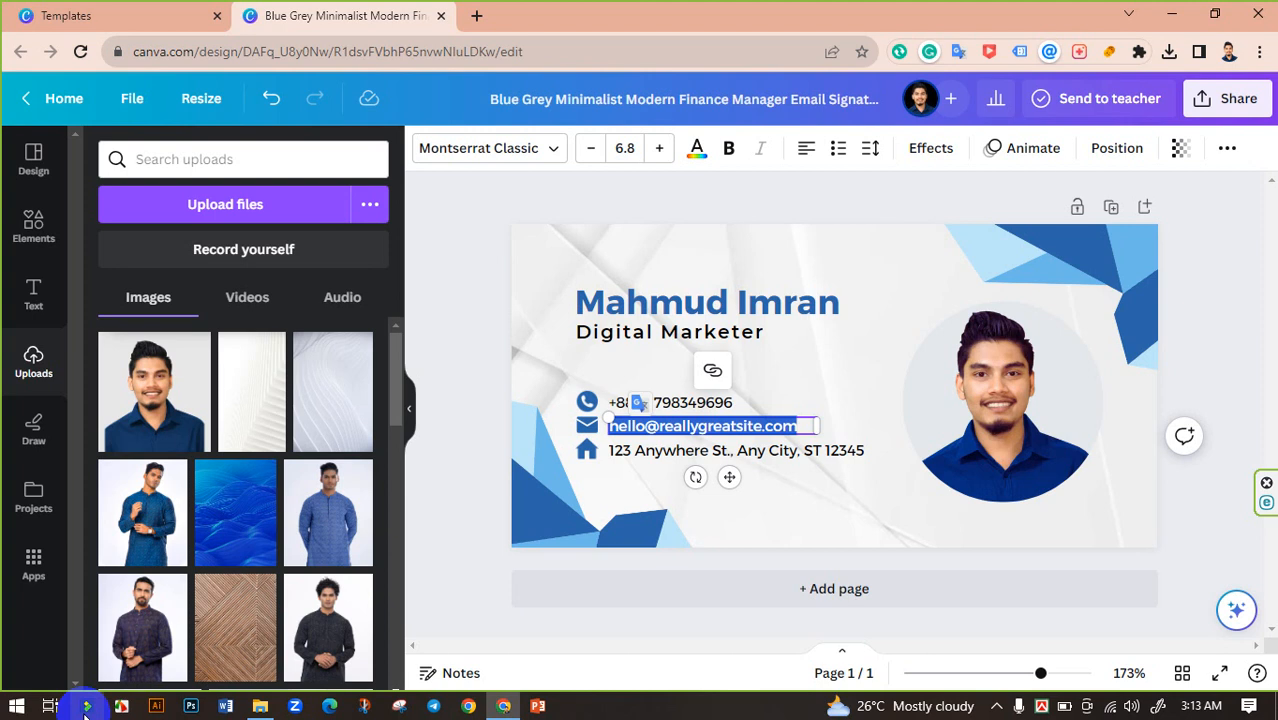
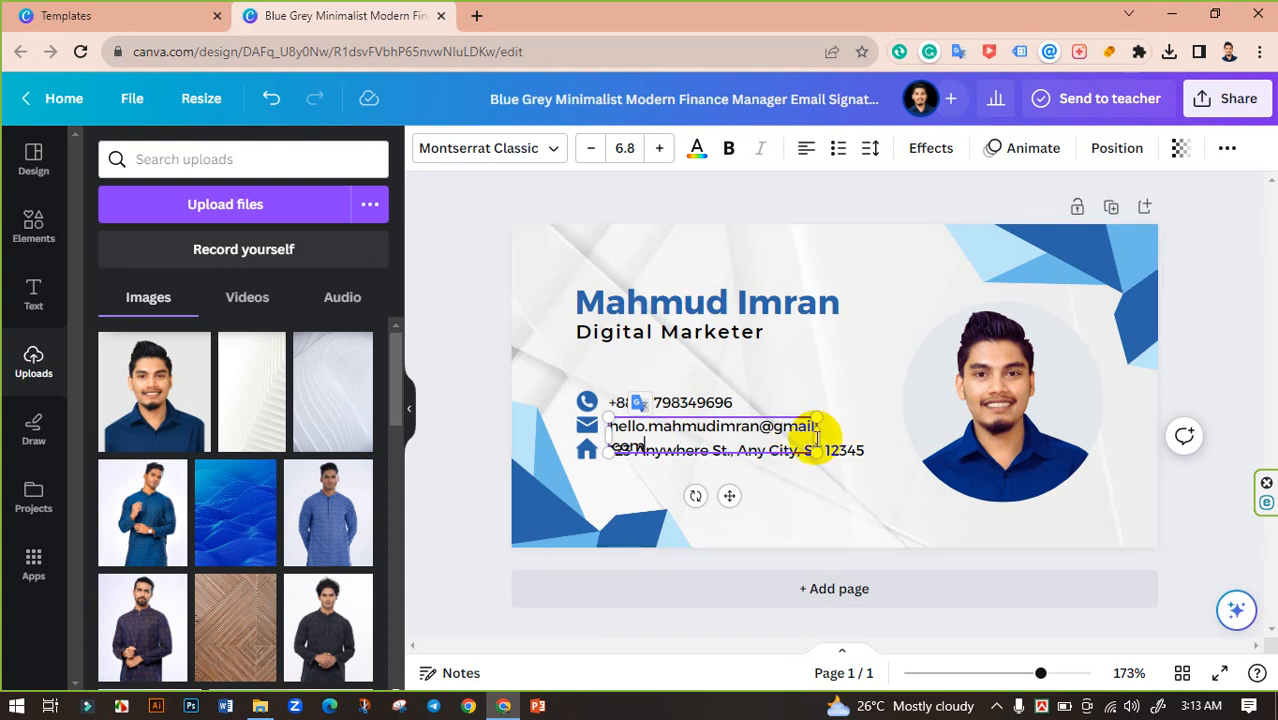
left_click_drag(820, 437, 860, 428)
left_click(450, 362)
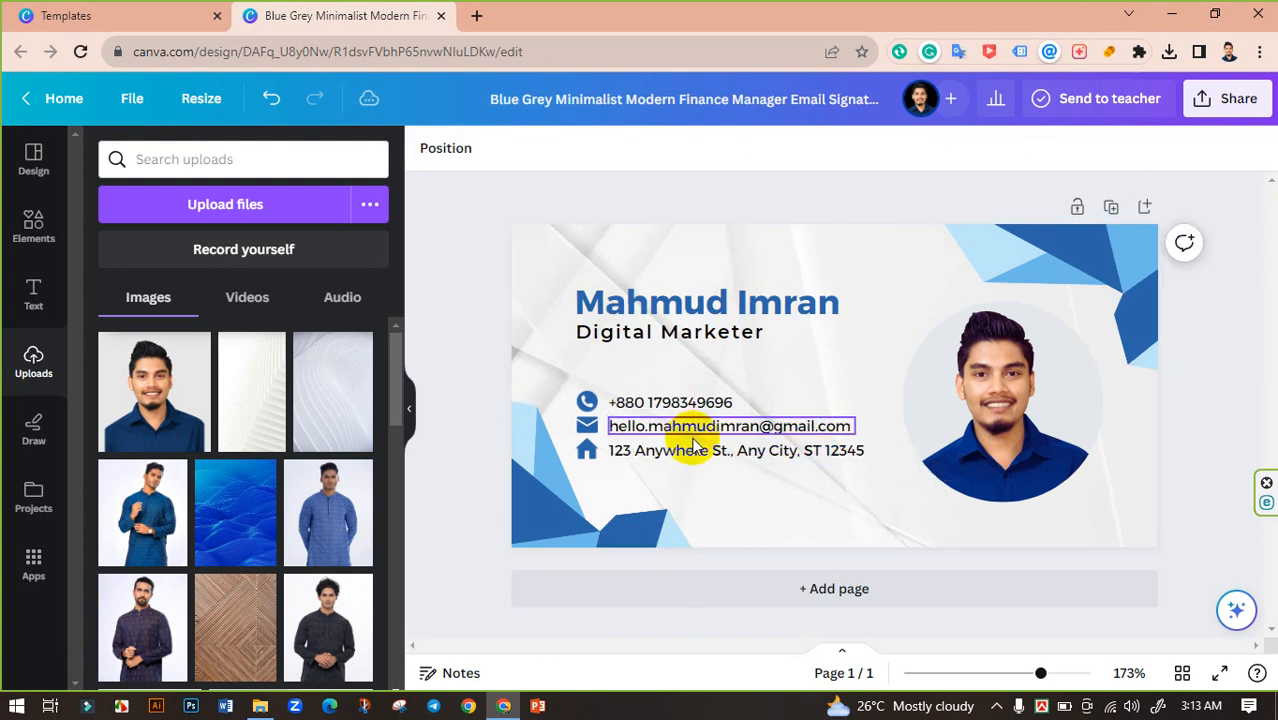
Step: Overwrite the sample street address with the person's city and region, ending in 'Bangladesh'
double_click(706, 455)
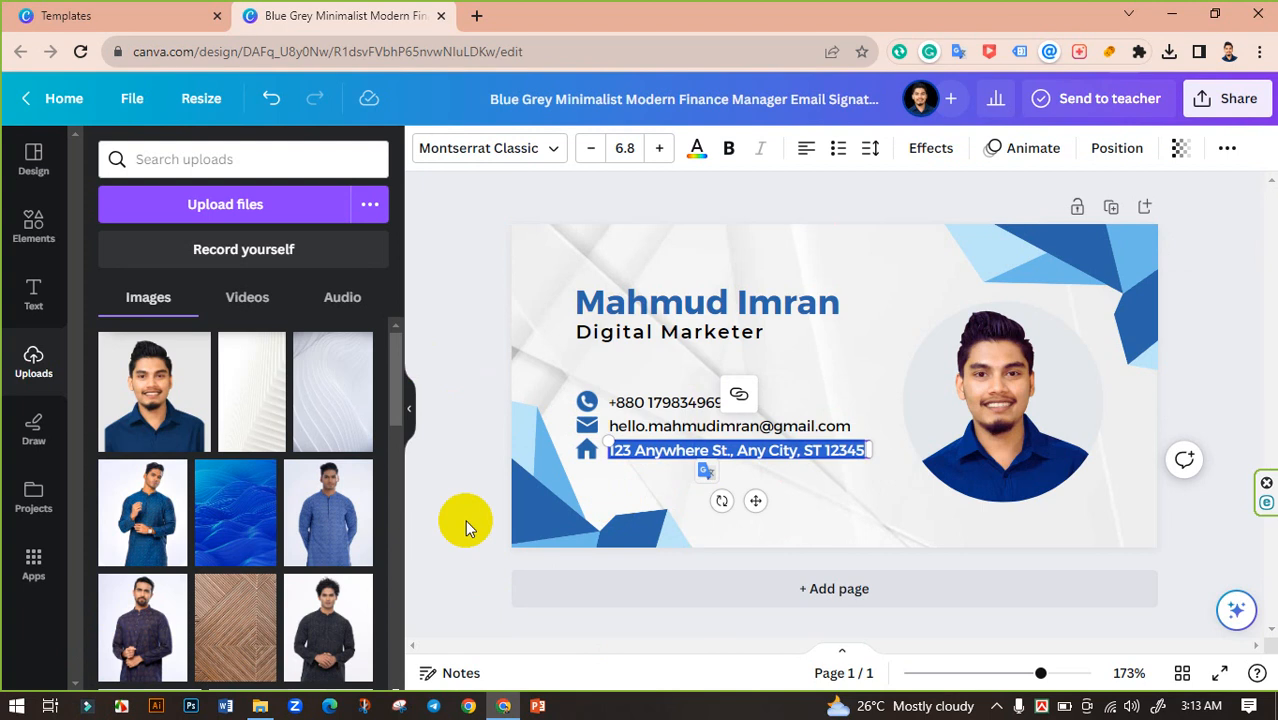
type("Brahmanbaria, Chittago")
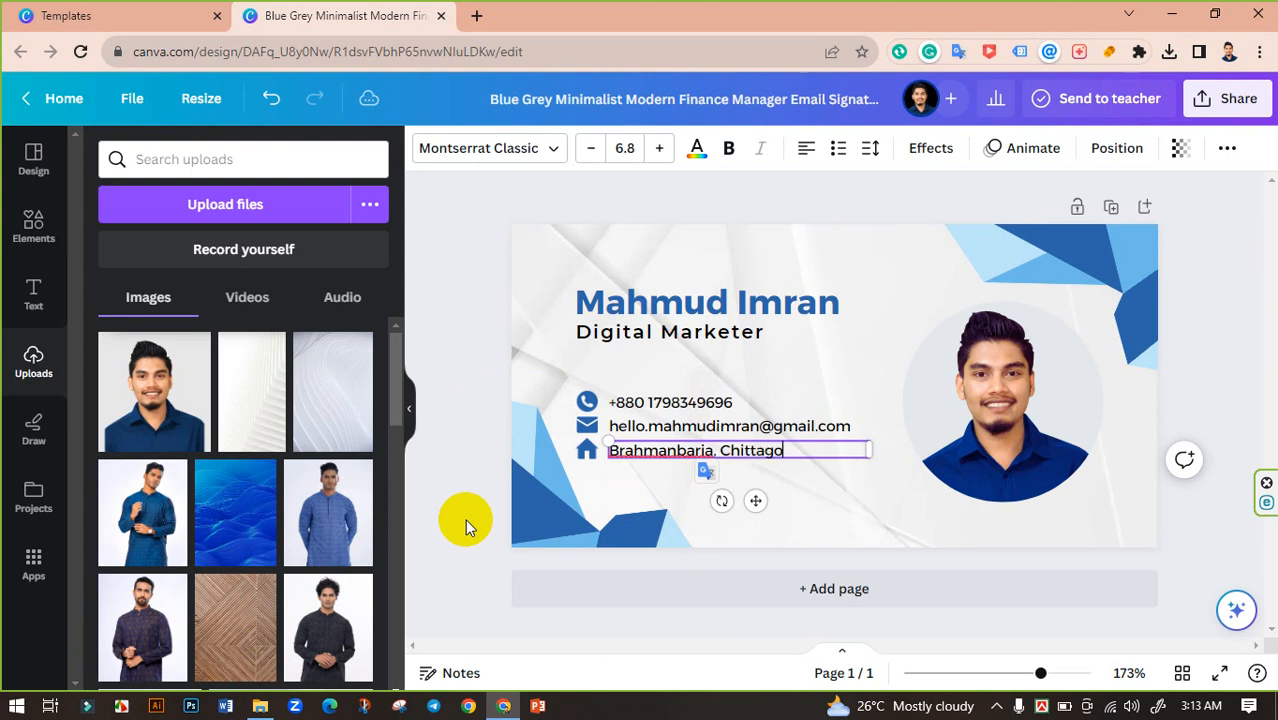
type("ng, Banglades")
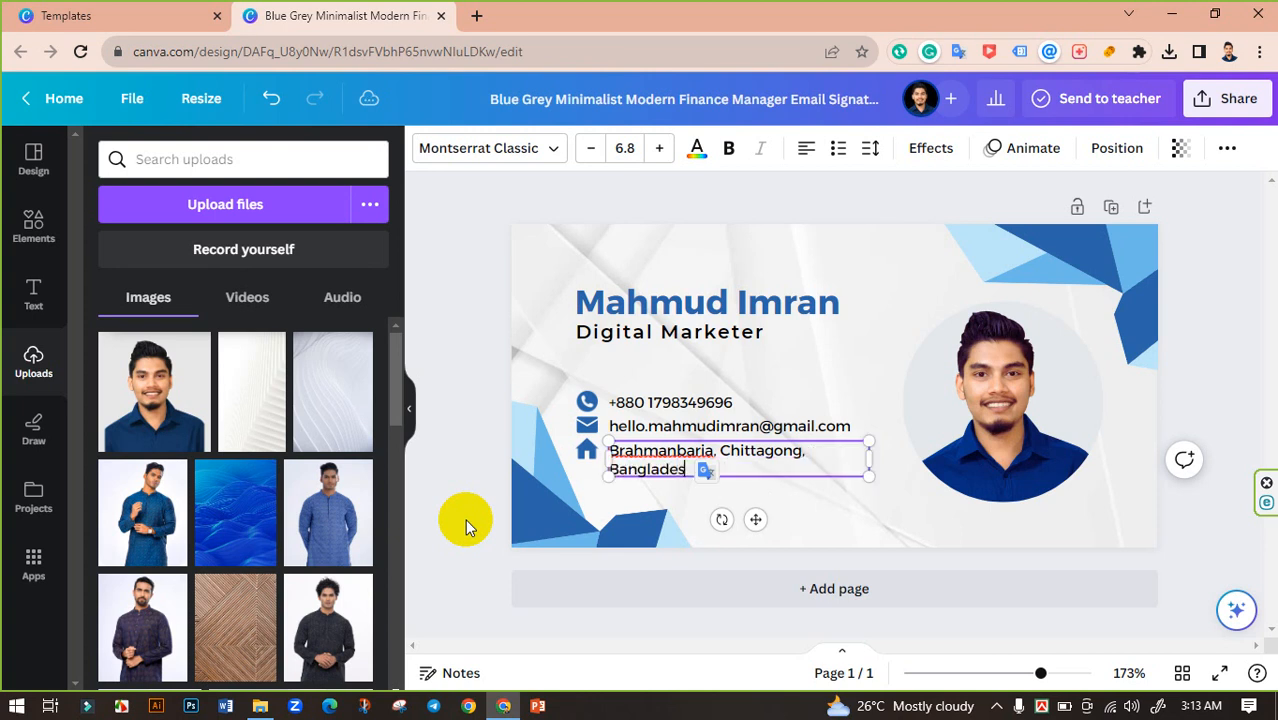
type("h")
left_click(463, 259)
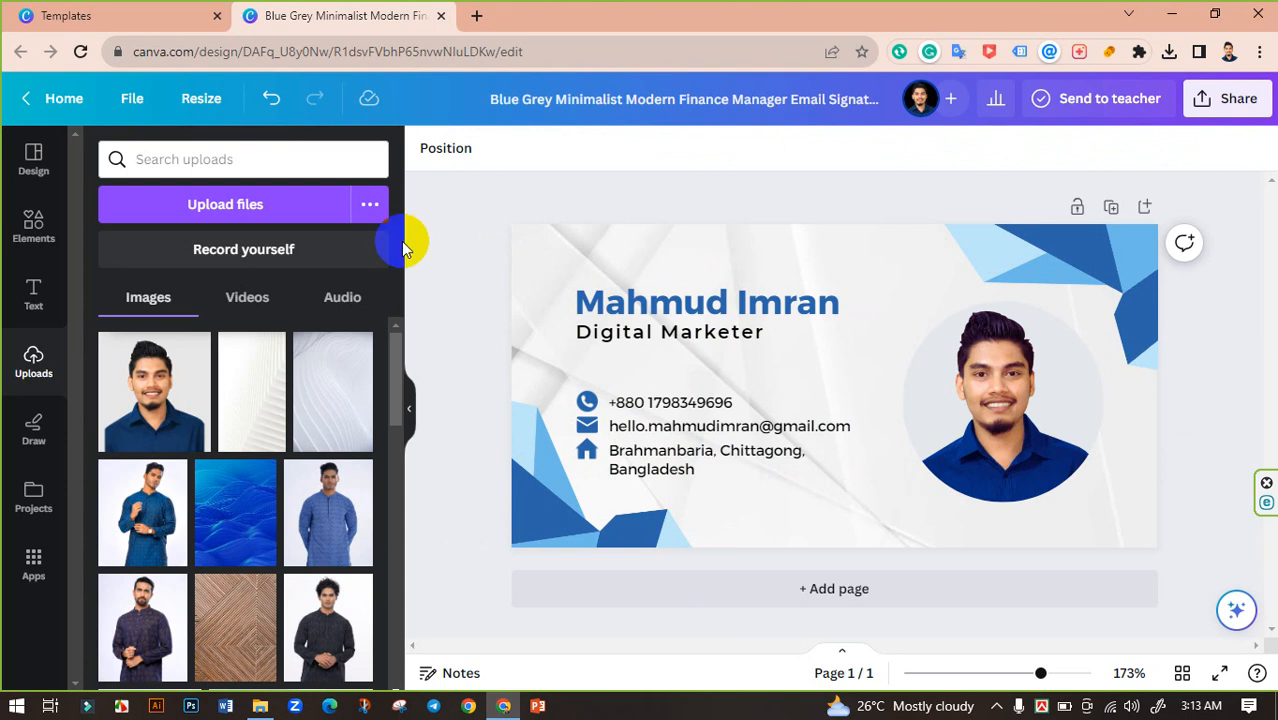
Step: Retitle the design as the person's full name followed by 'Email Signature'
left_click(720, 100)
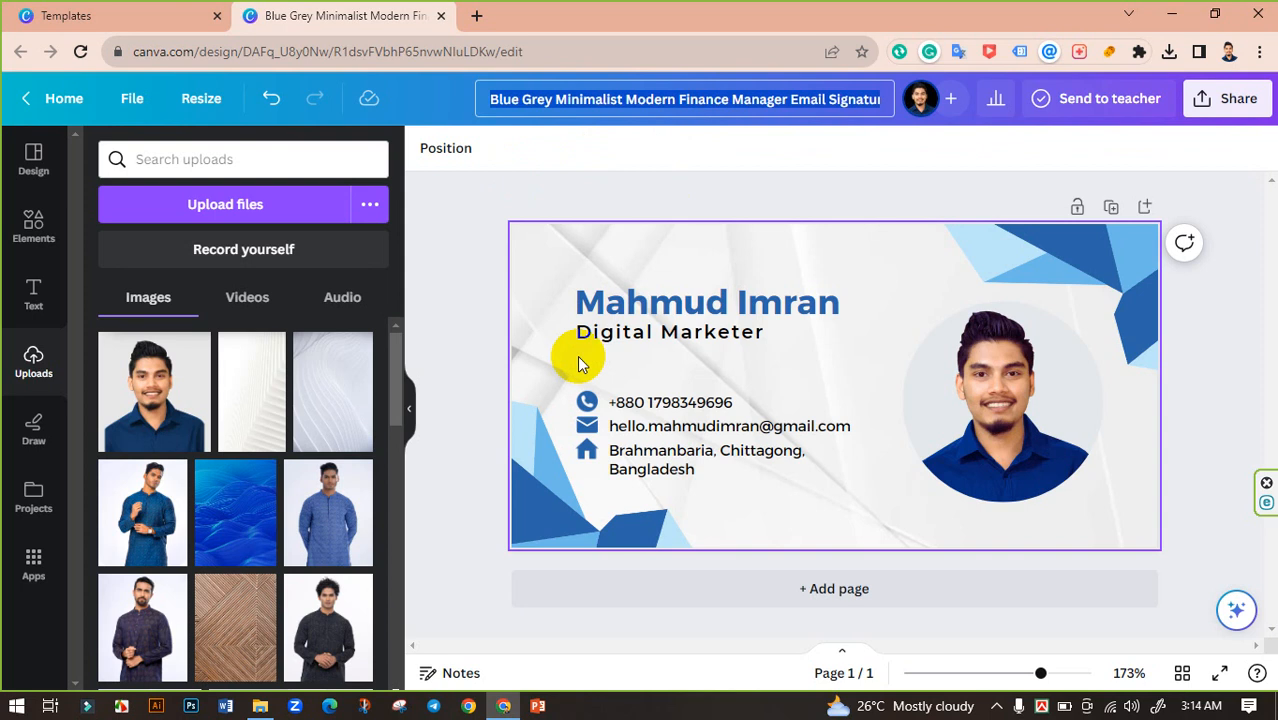
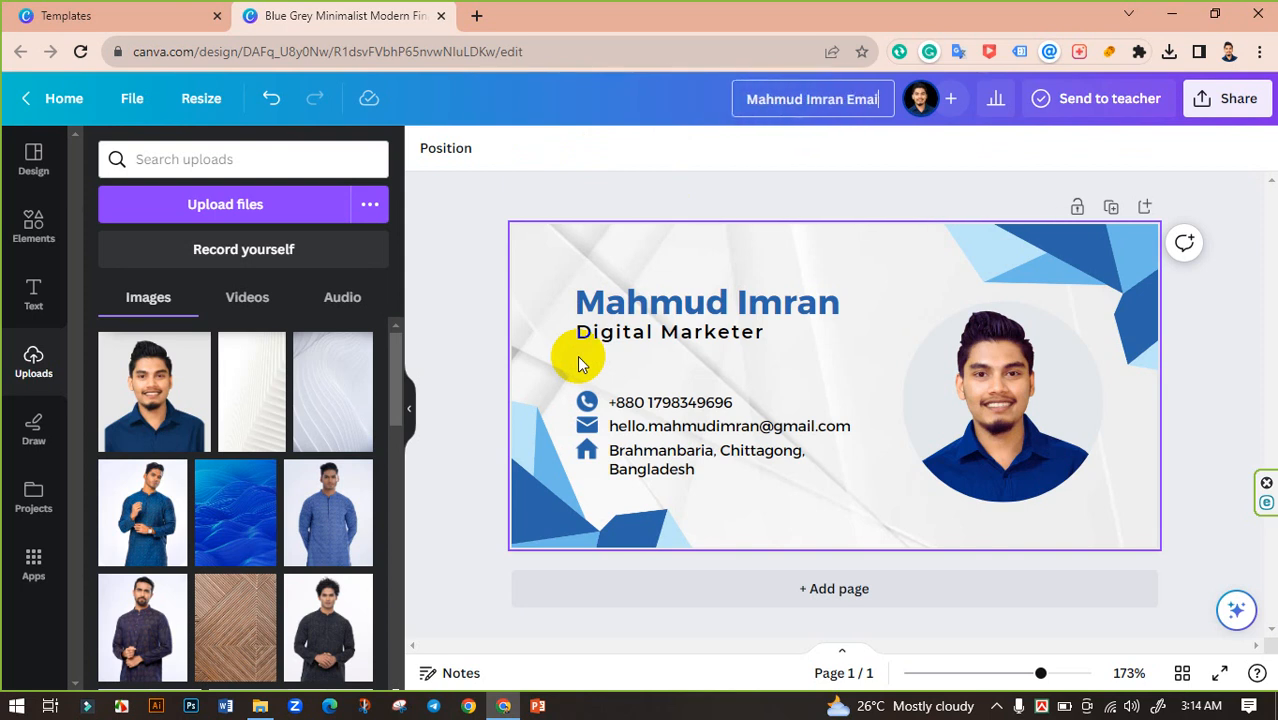
type("l Signat")
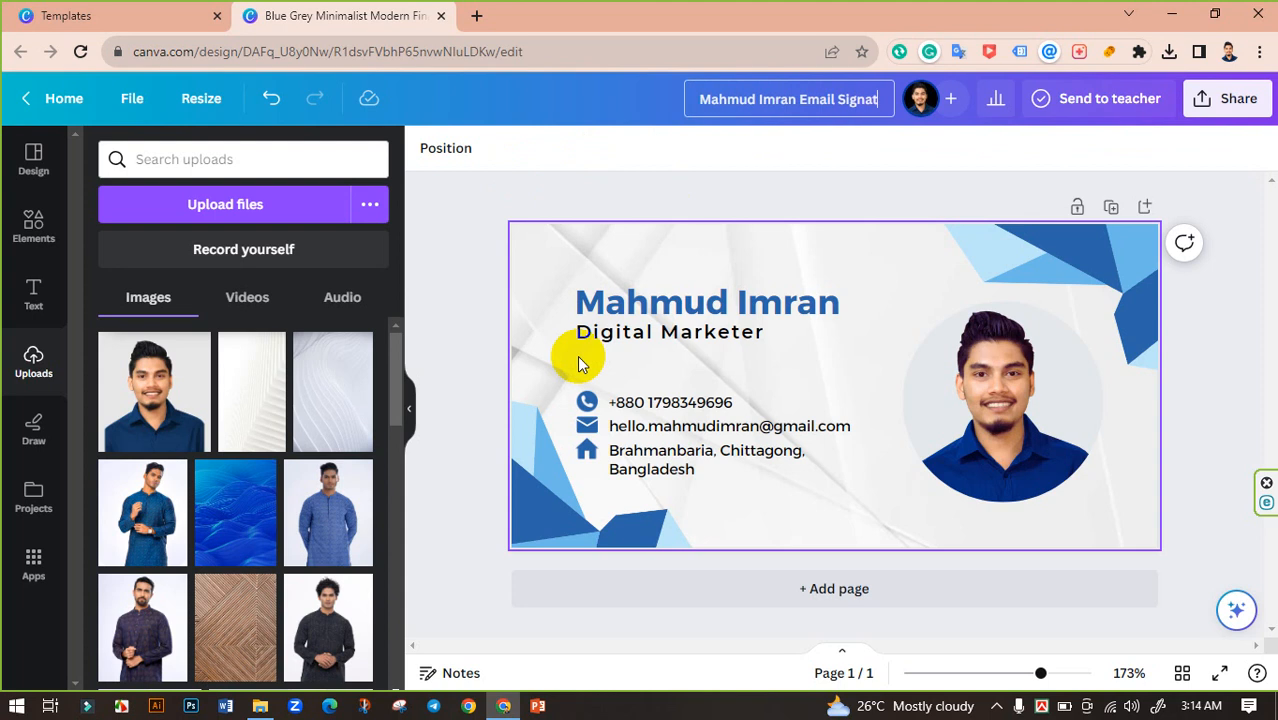
type("ure")
left_click(851, 185)
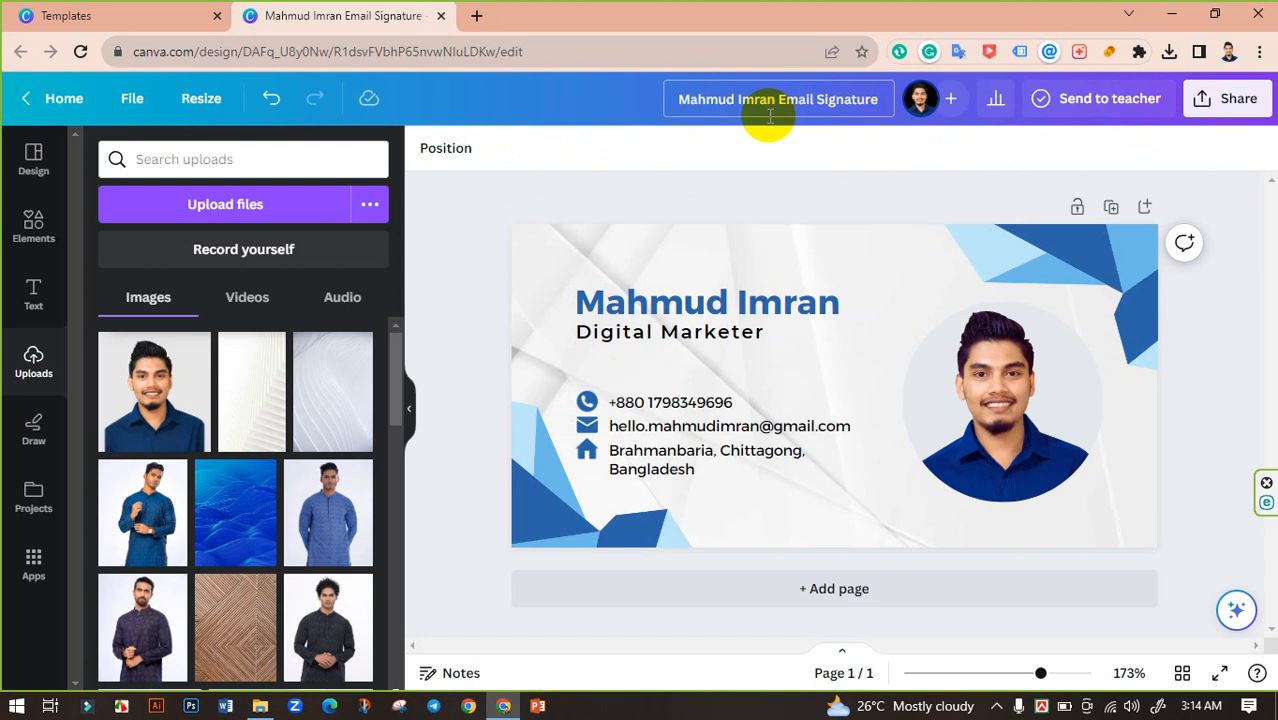
Step: Download the signature as a PNG scaled to 3.125× (1,250 × 625 px)
left_click(1231, 107)
left_click(1016, 570)
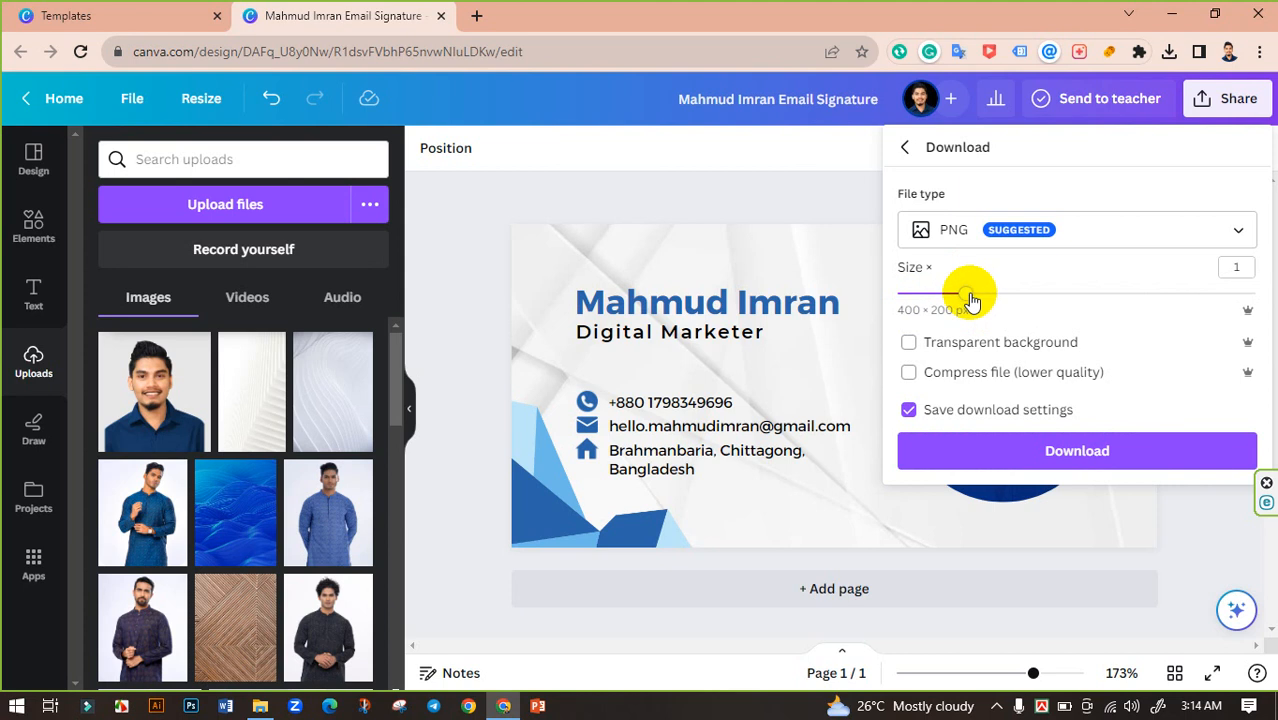
left_click_drag(970, 296, 1254, 291)
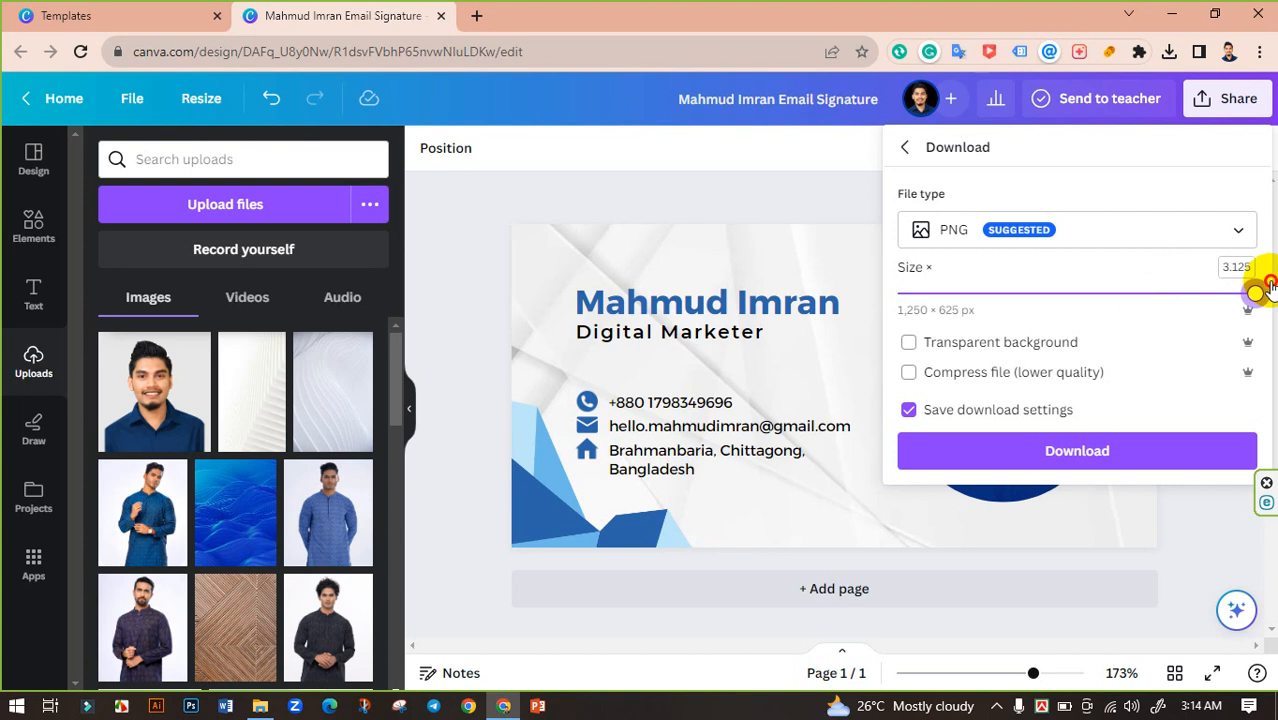
left_click(1068, 455)
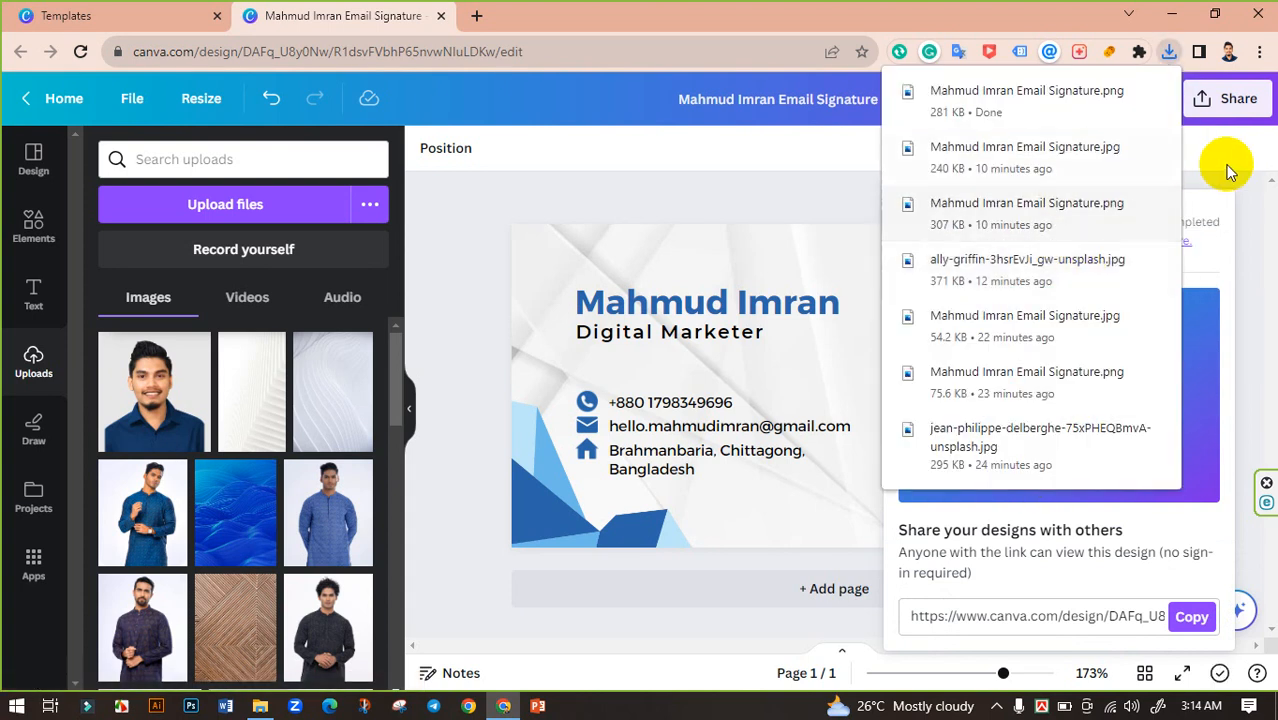
left_click(1236, 100)
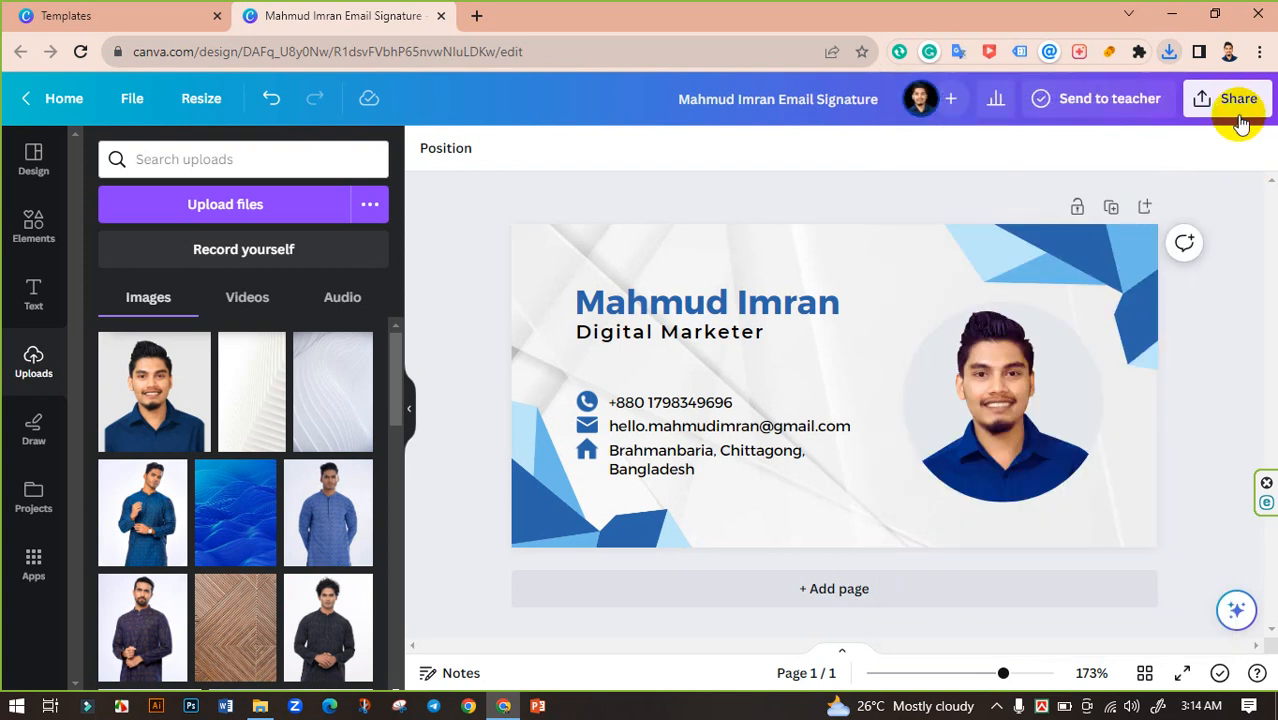
Step: Download the signature again as a 1,000 × 500 px JPG at quality 100
left_click(1234, 102)
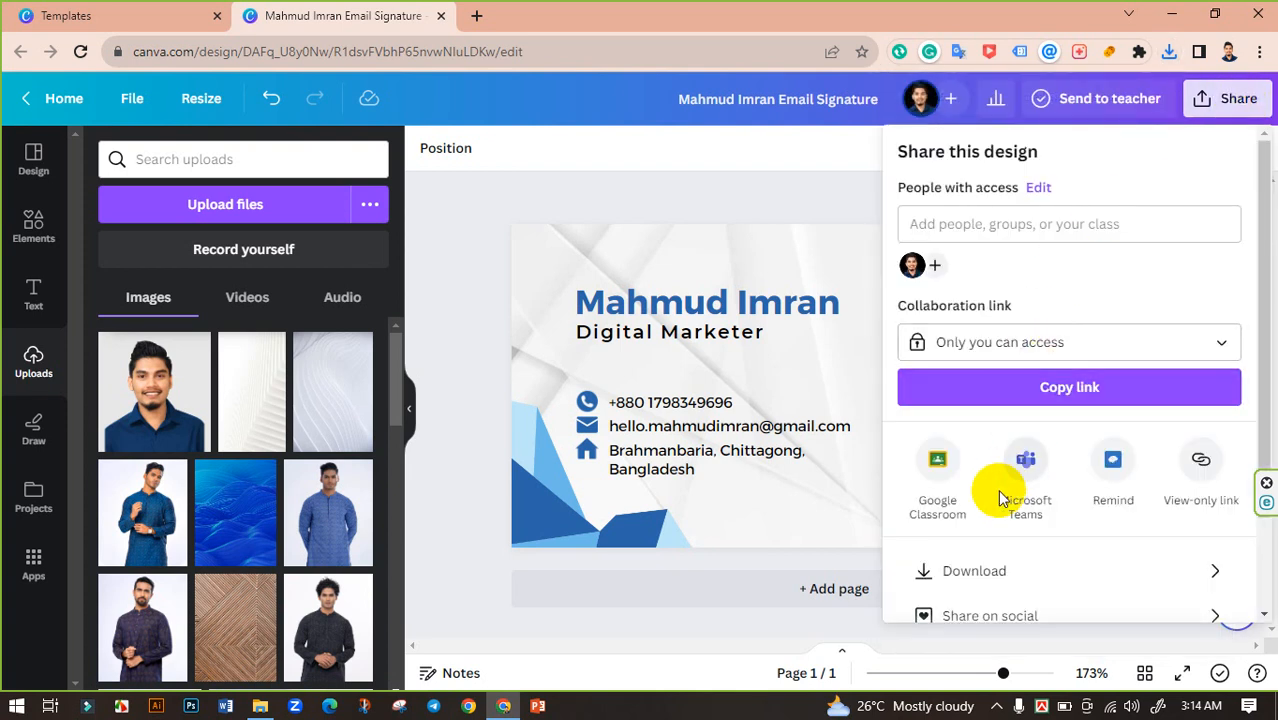
scroll(1000, 490, "down", 1)
left_click(1022, 455)
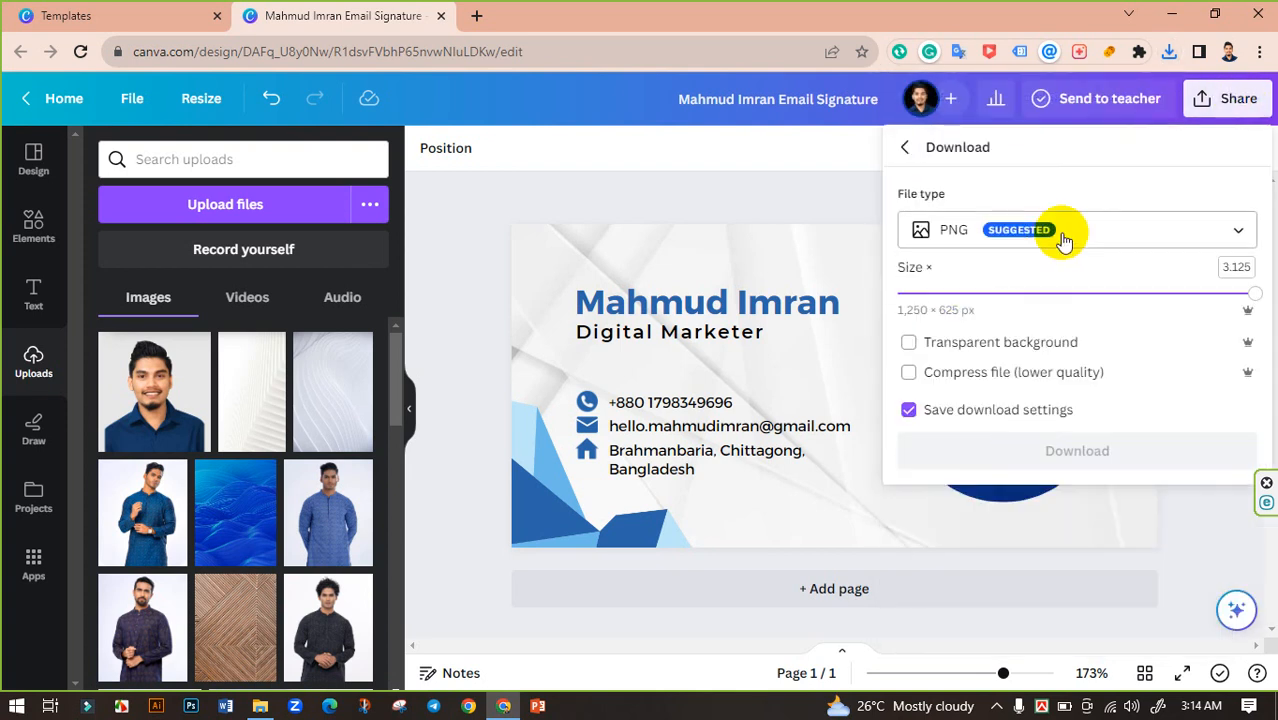
left_click(1020, 232)
left_click(953, 285)
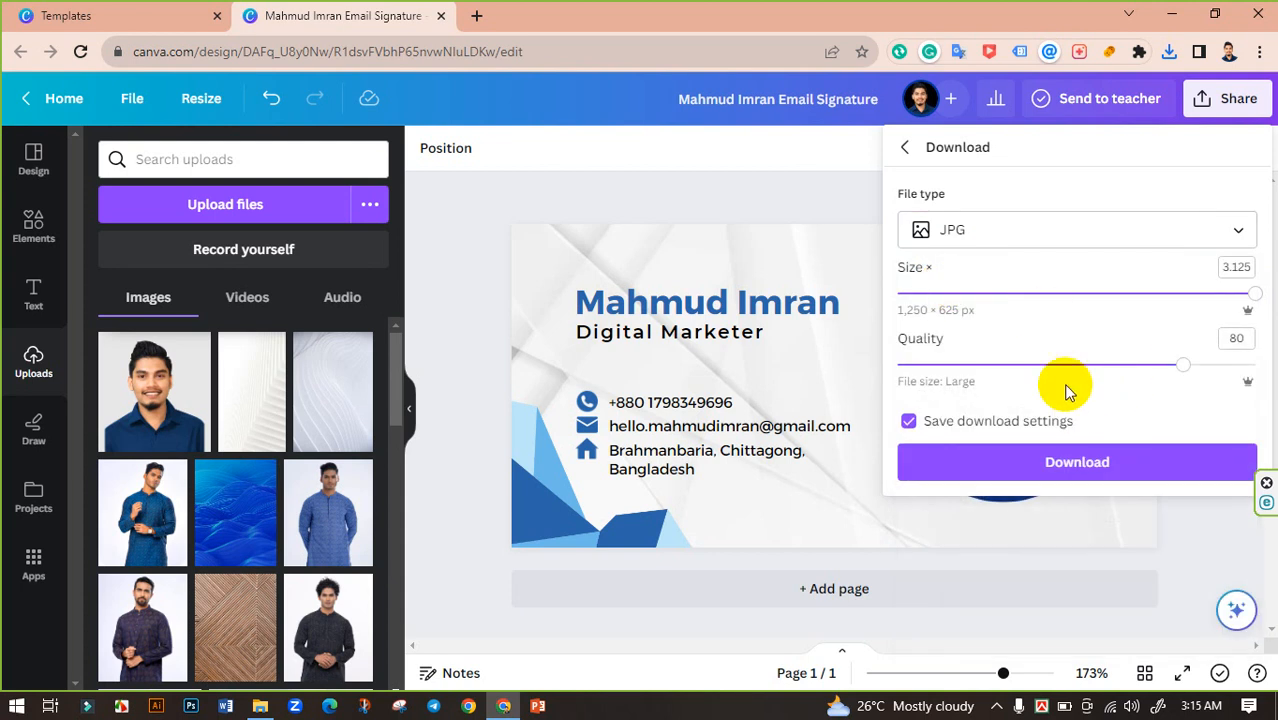
left_click_drag(1178, 366, 1255, 366)
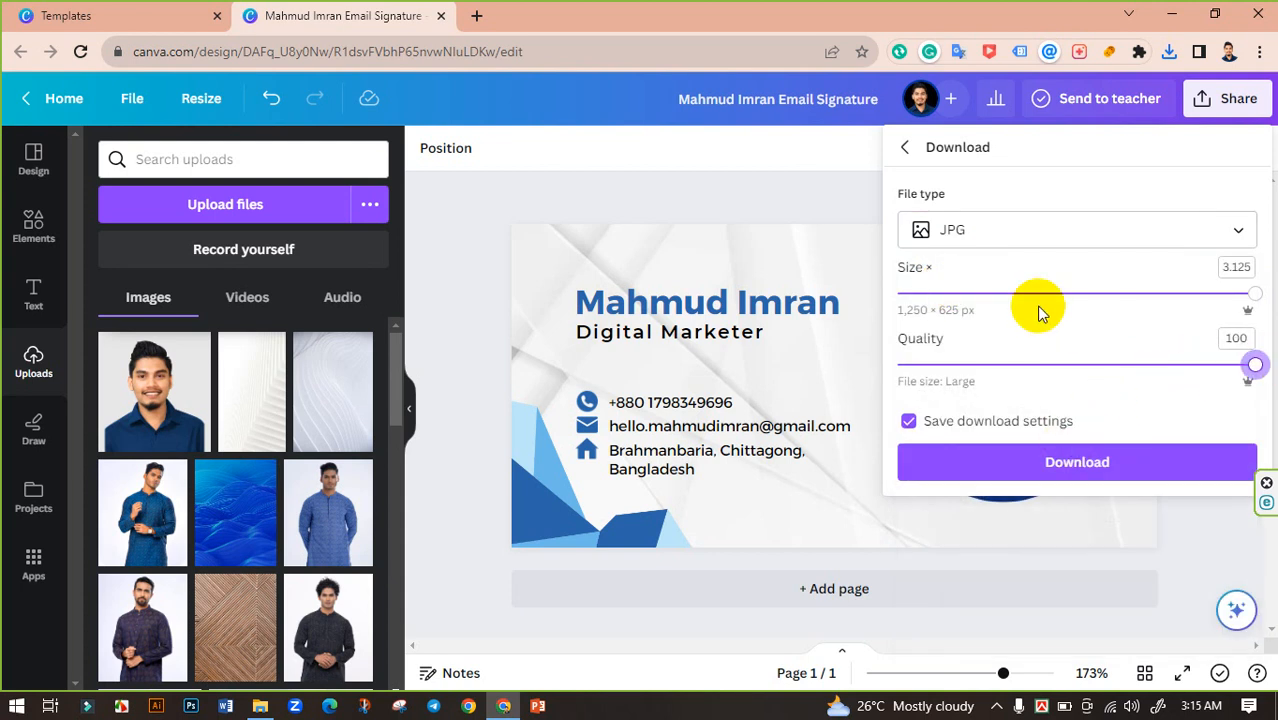
left_click_drag(1133, 300, 1168, 292)
left_click(1086, 458)
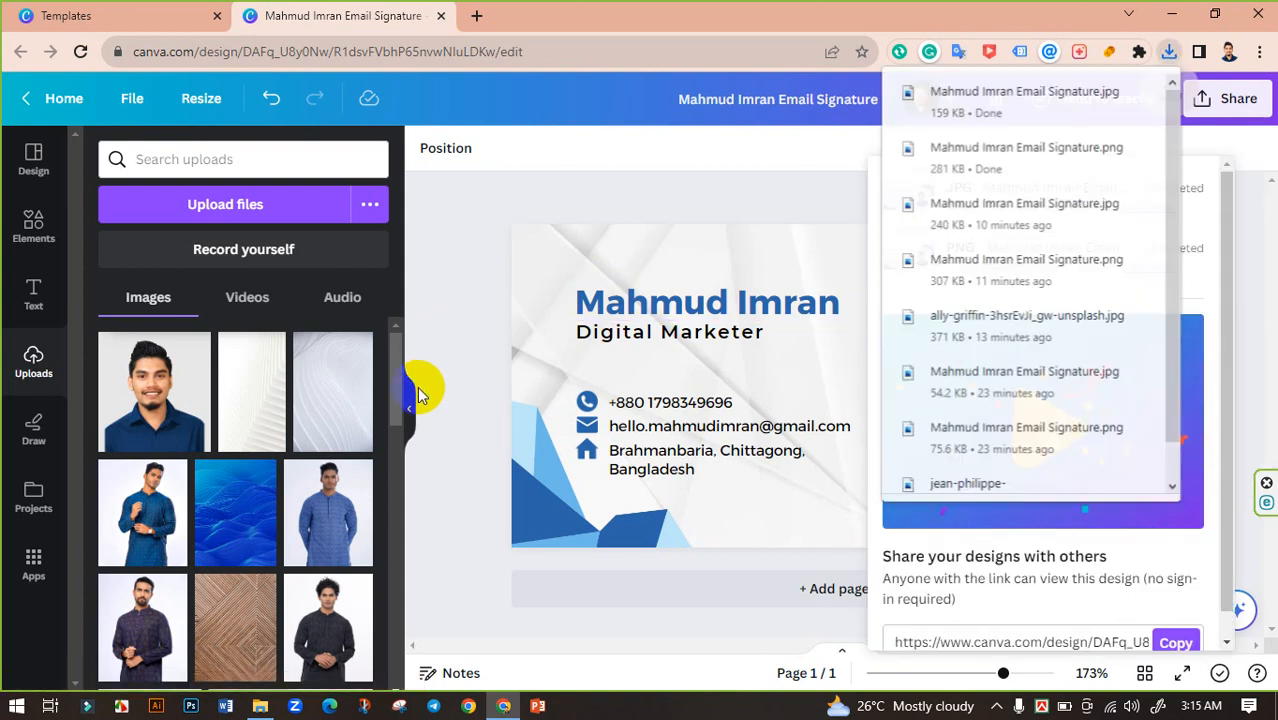
left_click(409, 400)
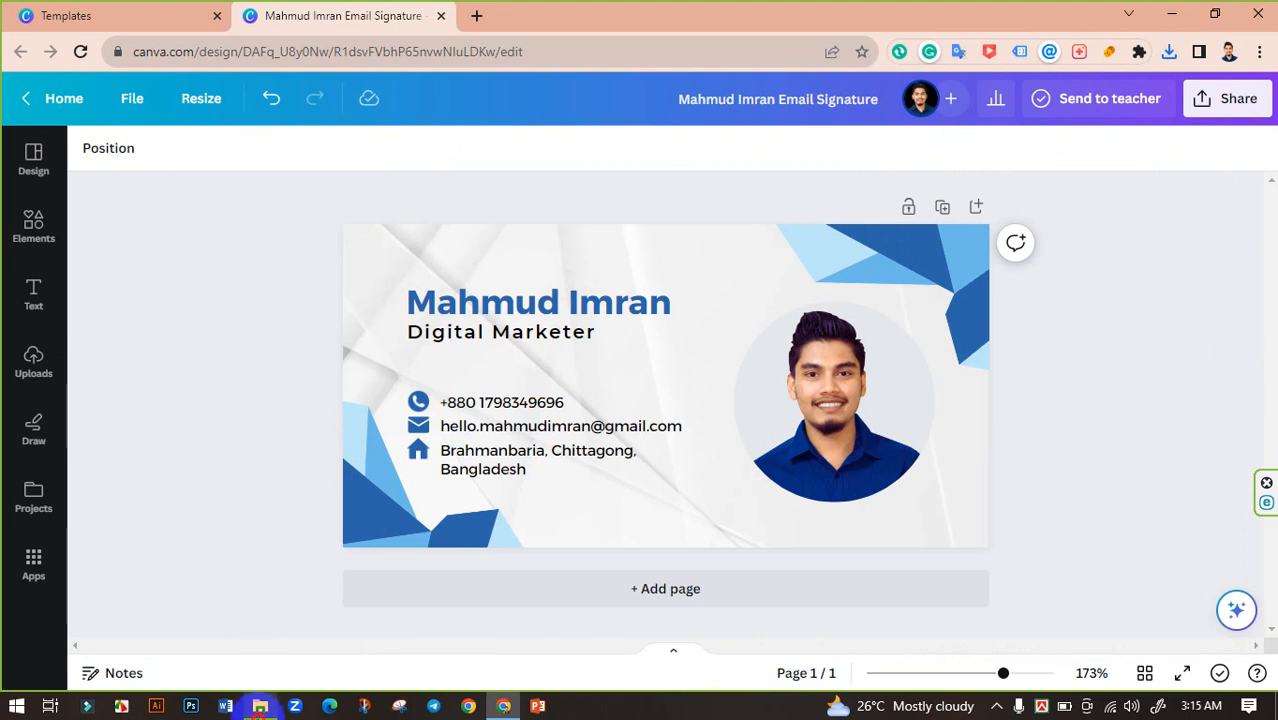
left_click(260, 706)
left_click(442, 177)
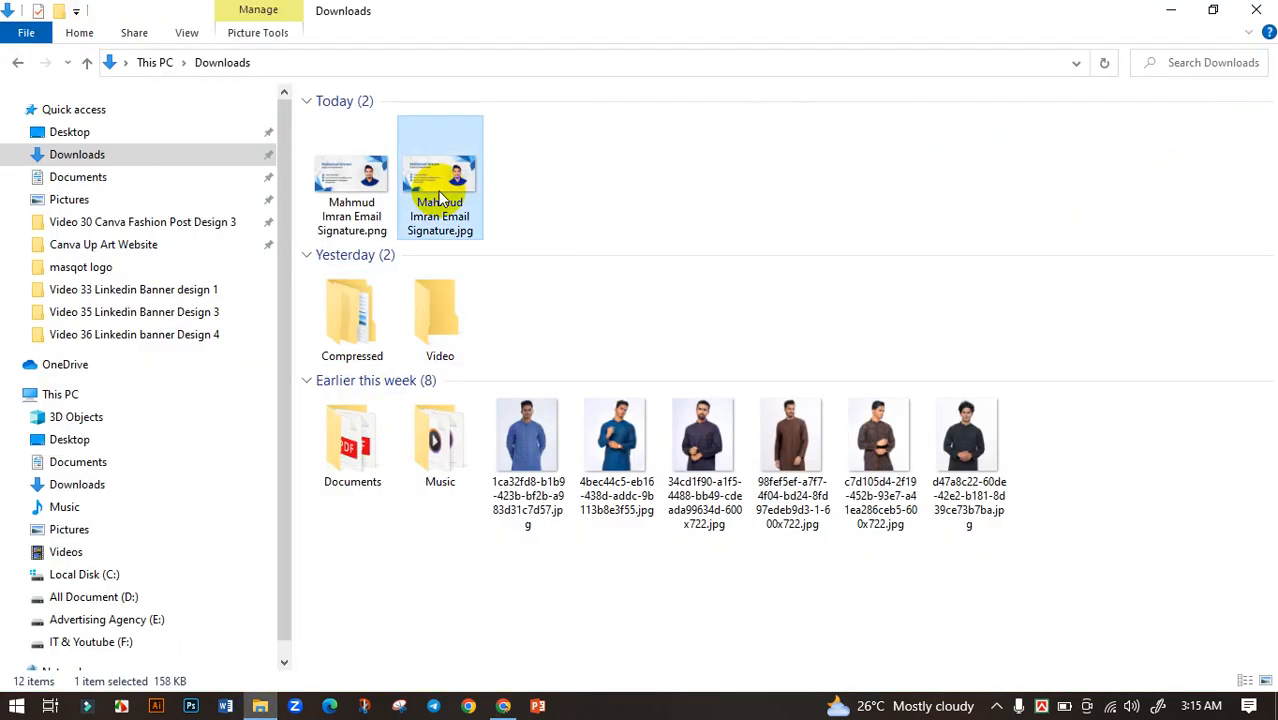
double_click(358, 177)
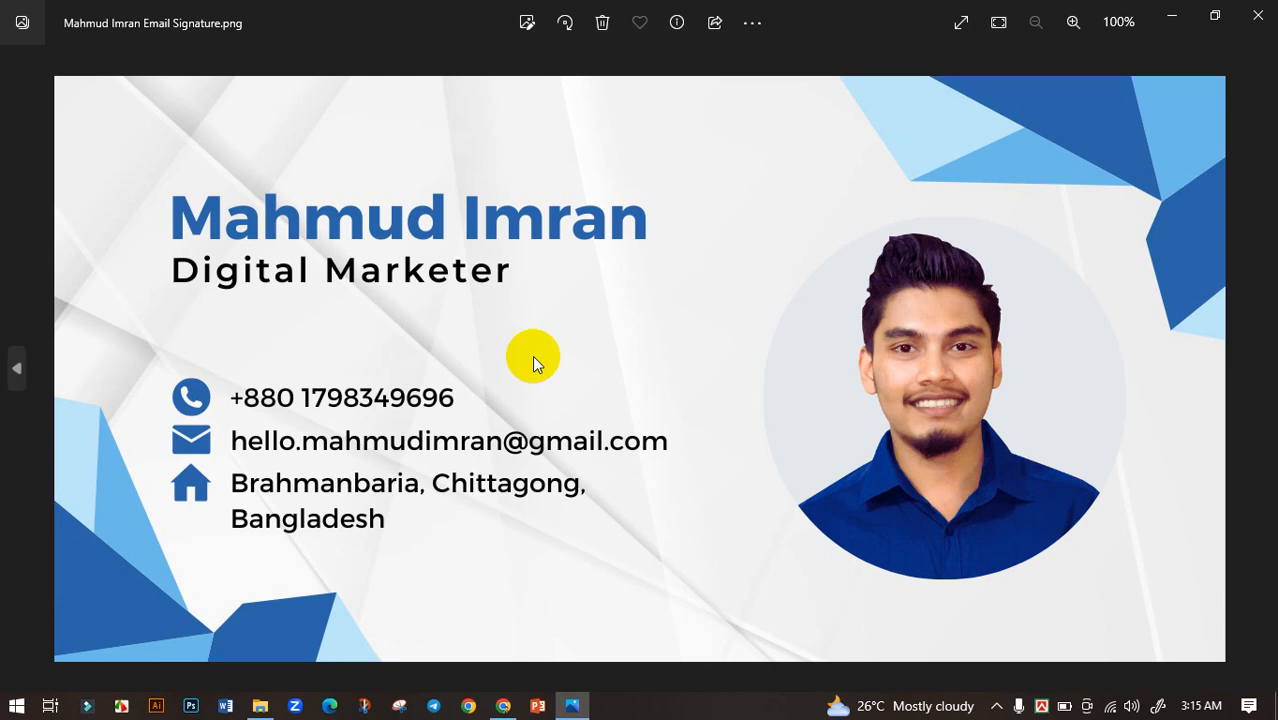
double_click(561, 368)
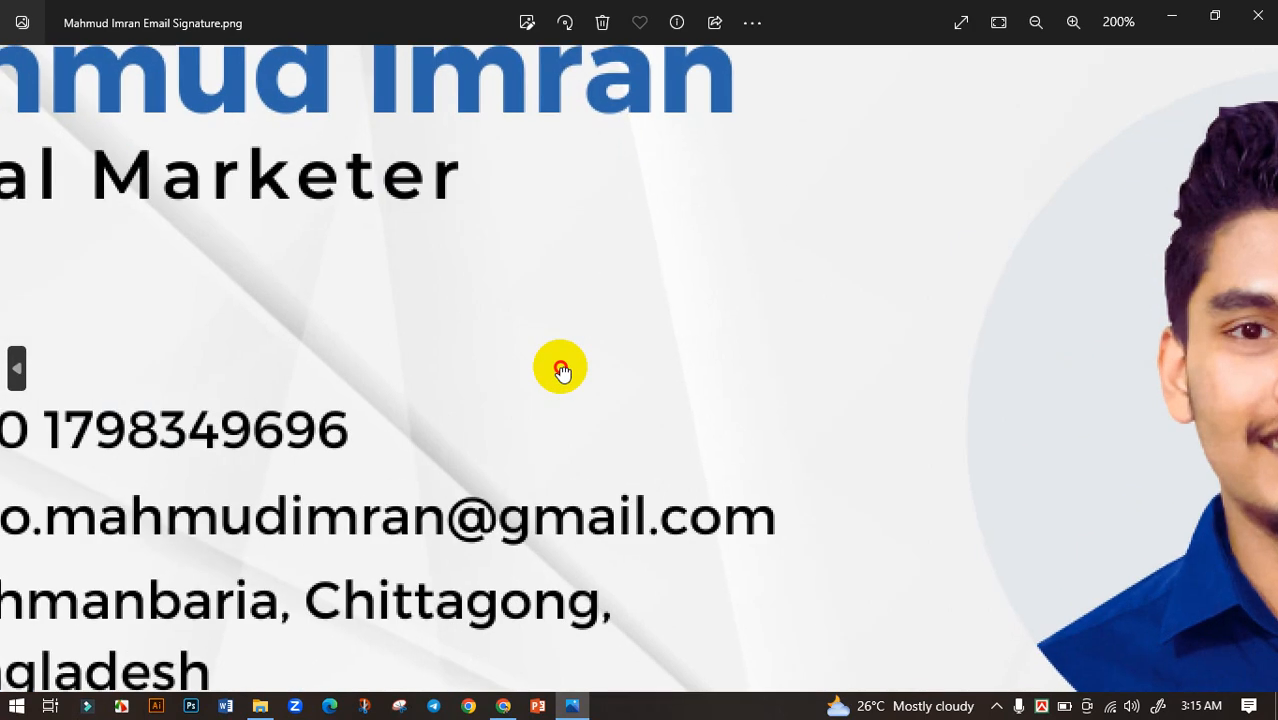
double_click(561, 368)
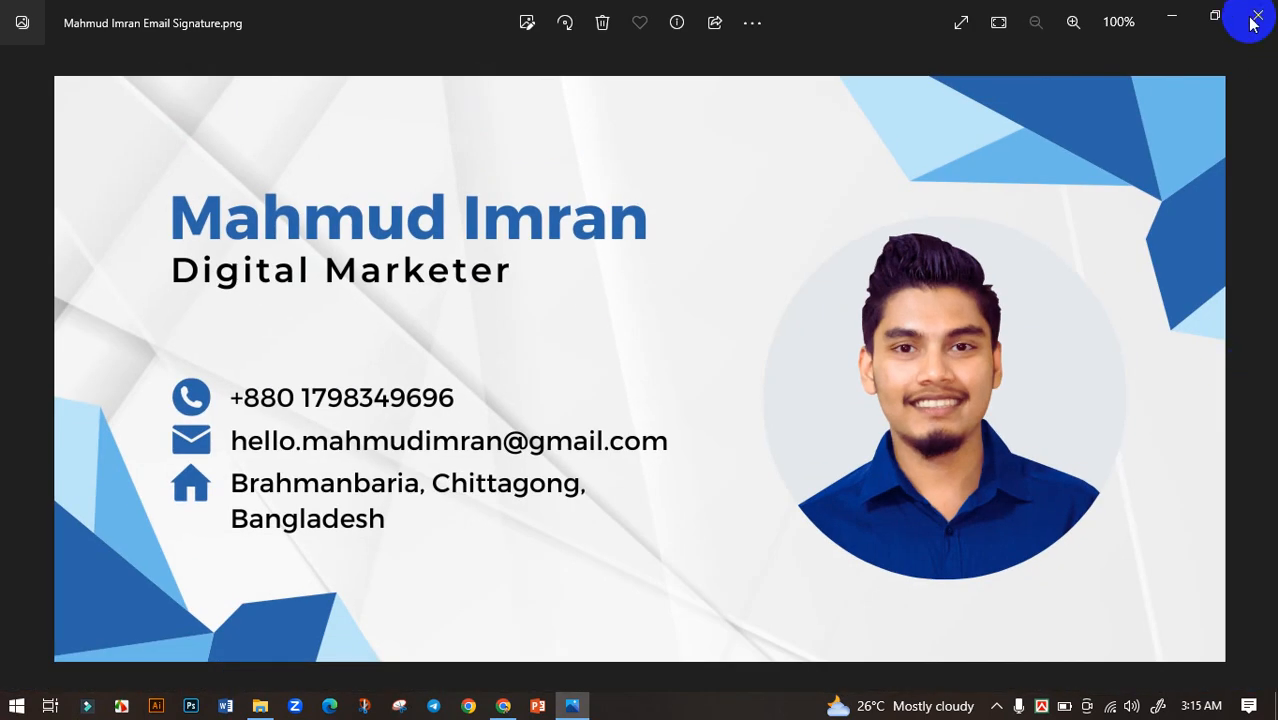
left_click(1258, 15)
left_click(443, 168)
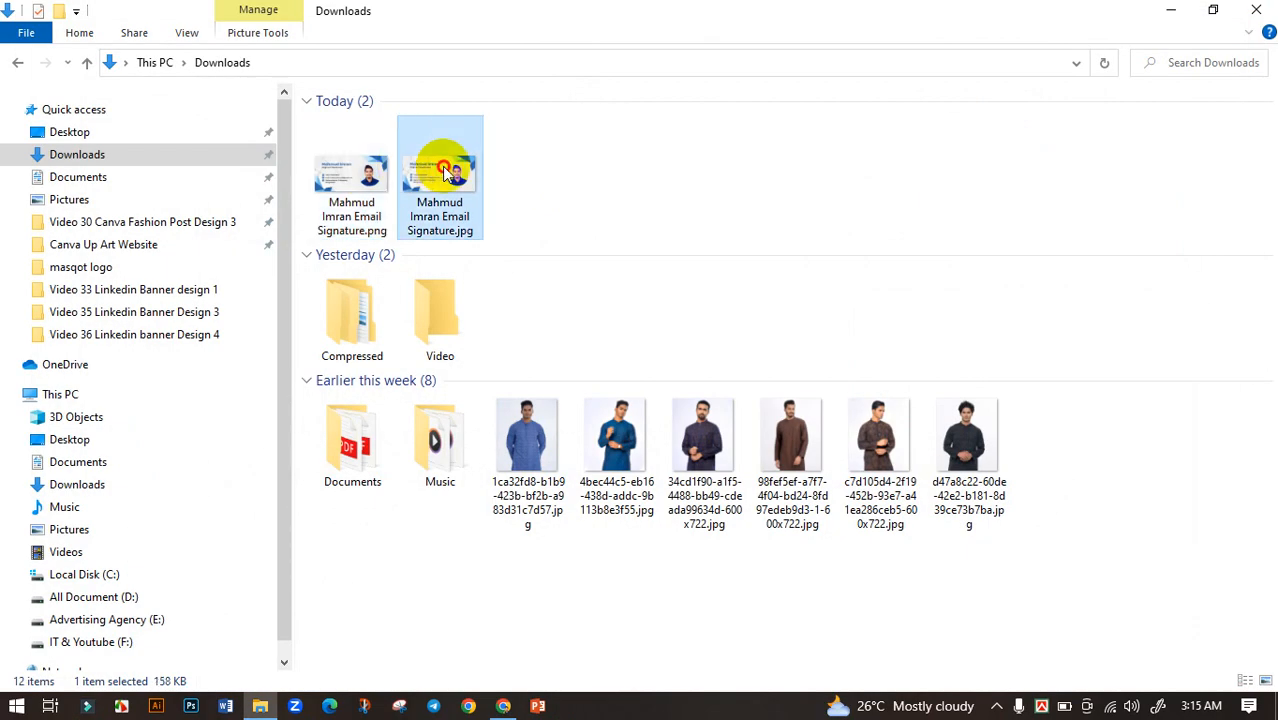
double_click(442, 166)
double_click(743, 363)
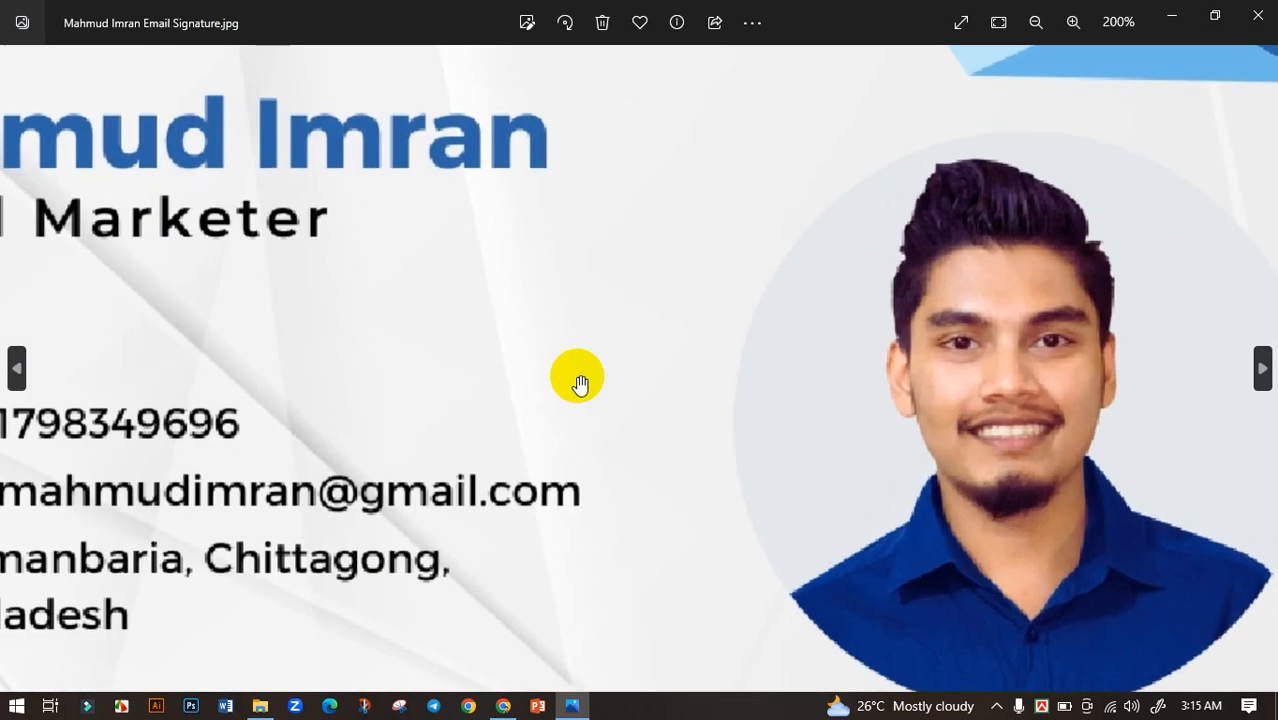
double_click(577, 377)
left_click(1256, 15)
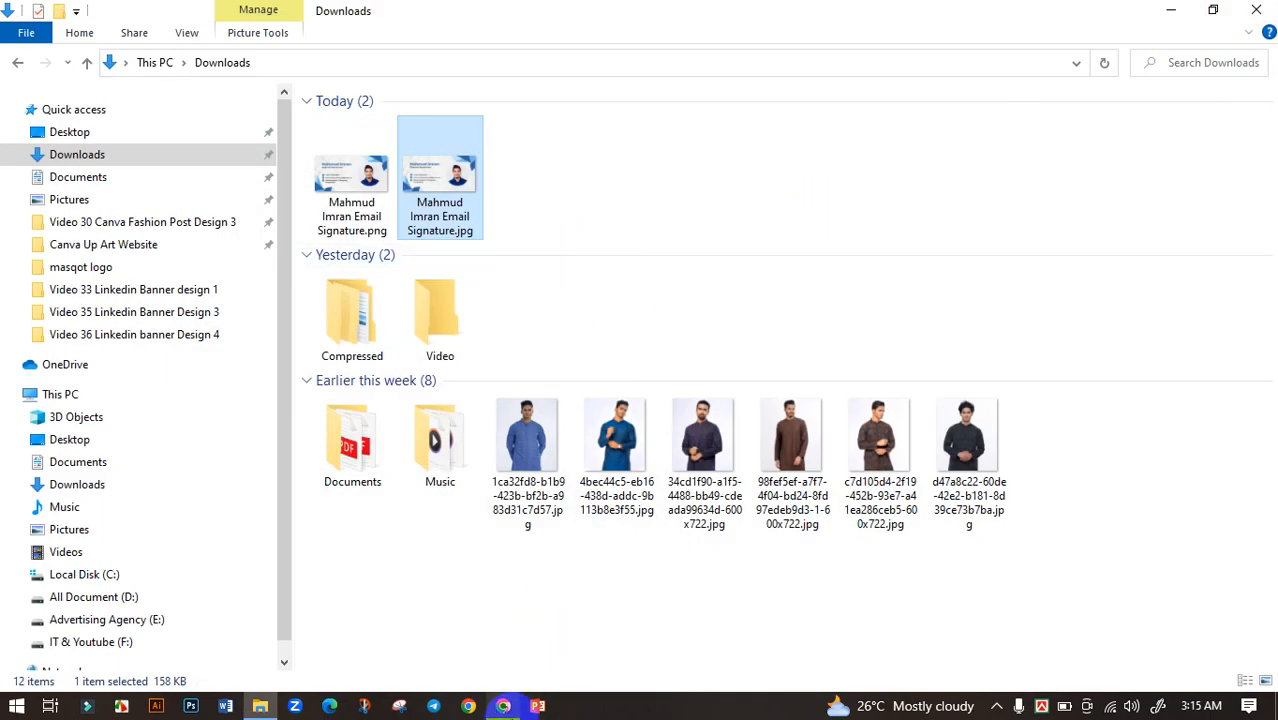
left_click(503, 706)
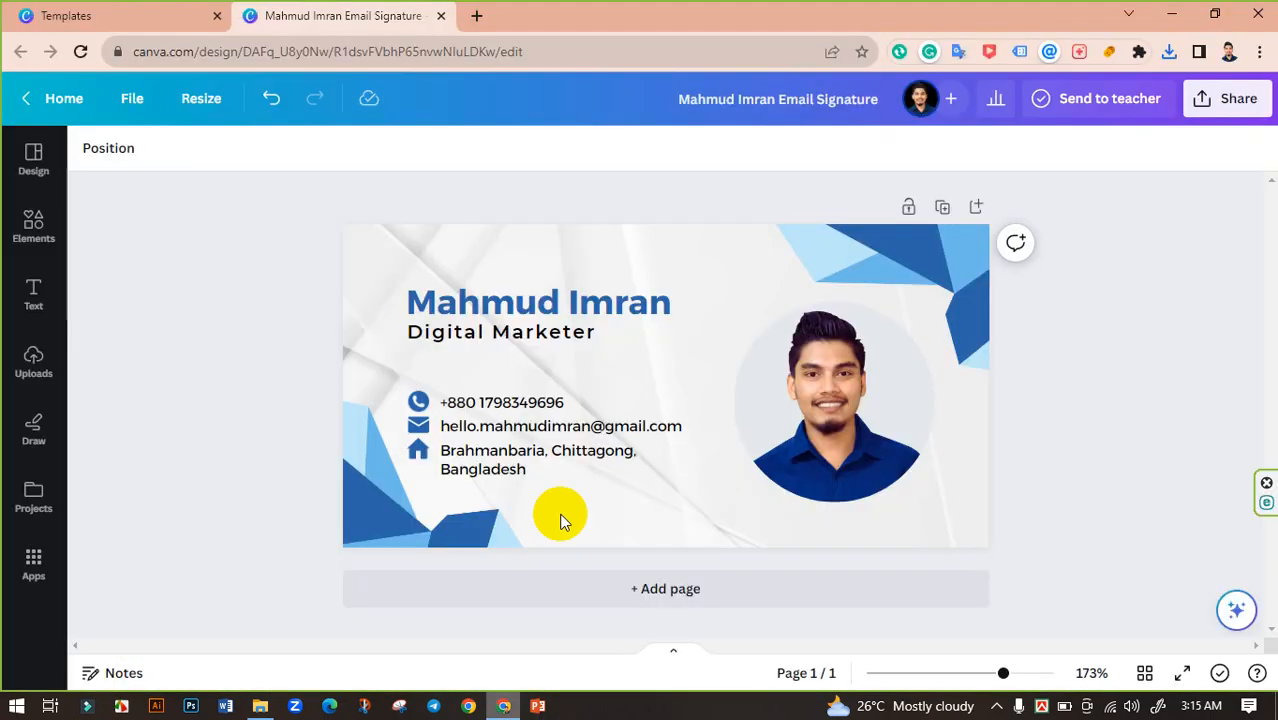
Step: Open Gmail in a new browser tab and bring up its gear-icon quick settings
left_click(472, 15)
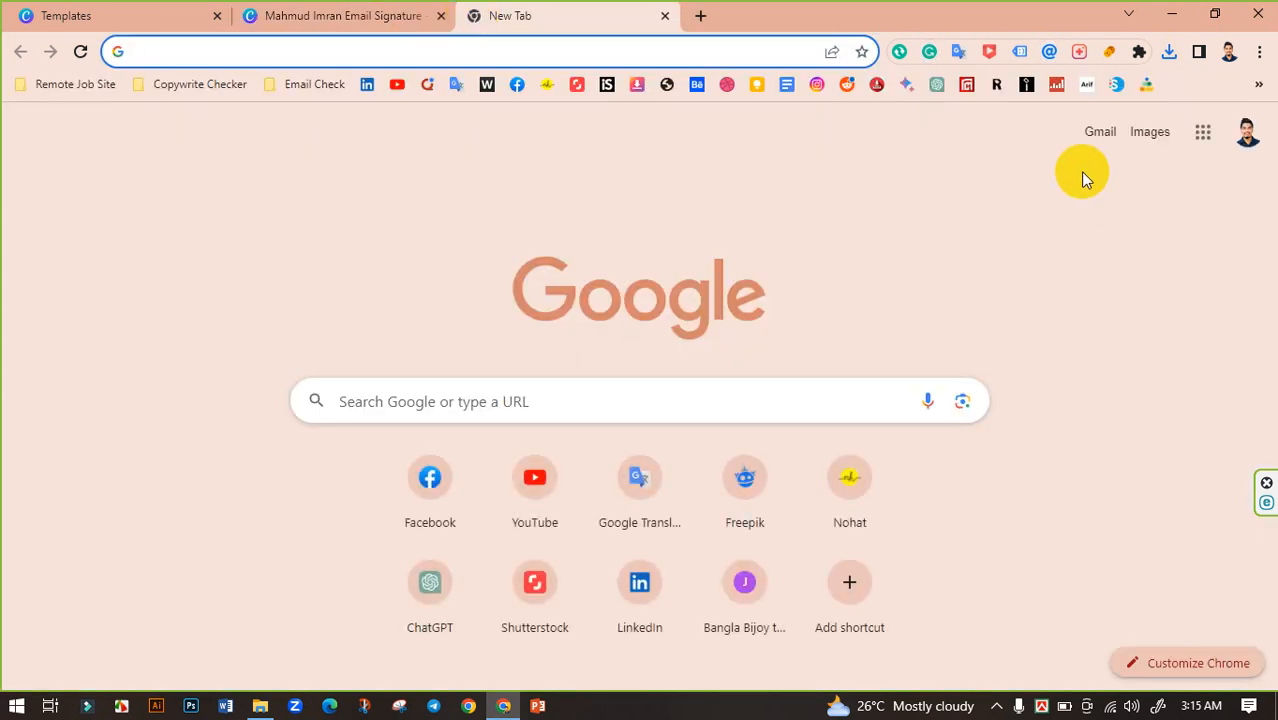
left_click(1098, 134)
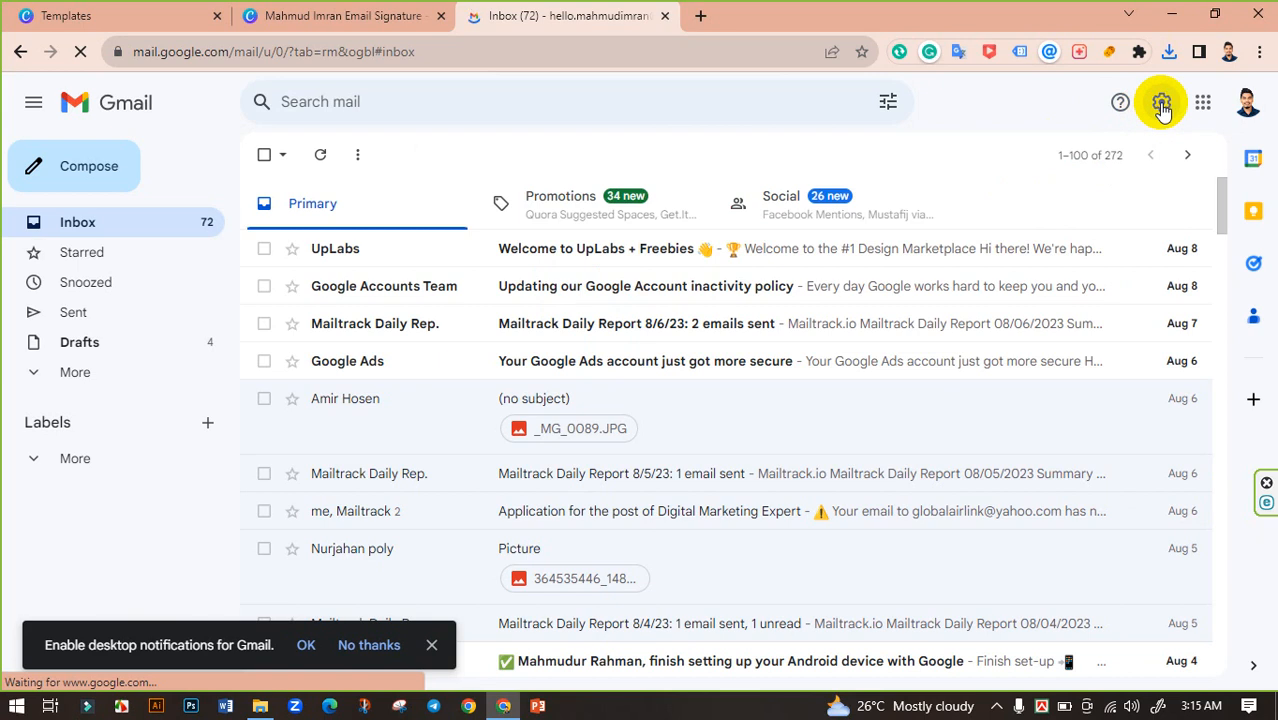
left_click(1161, 104)
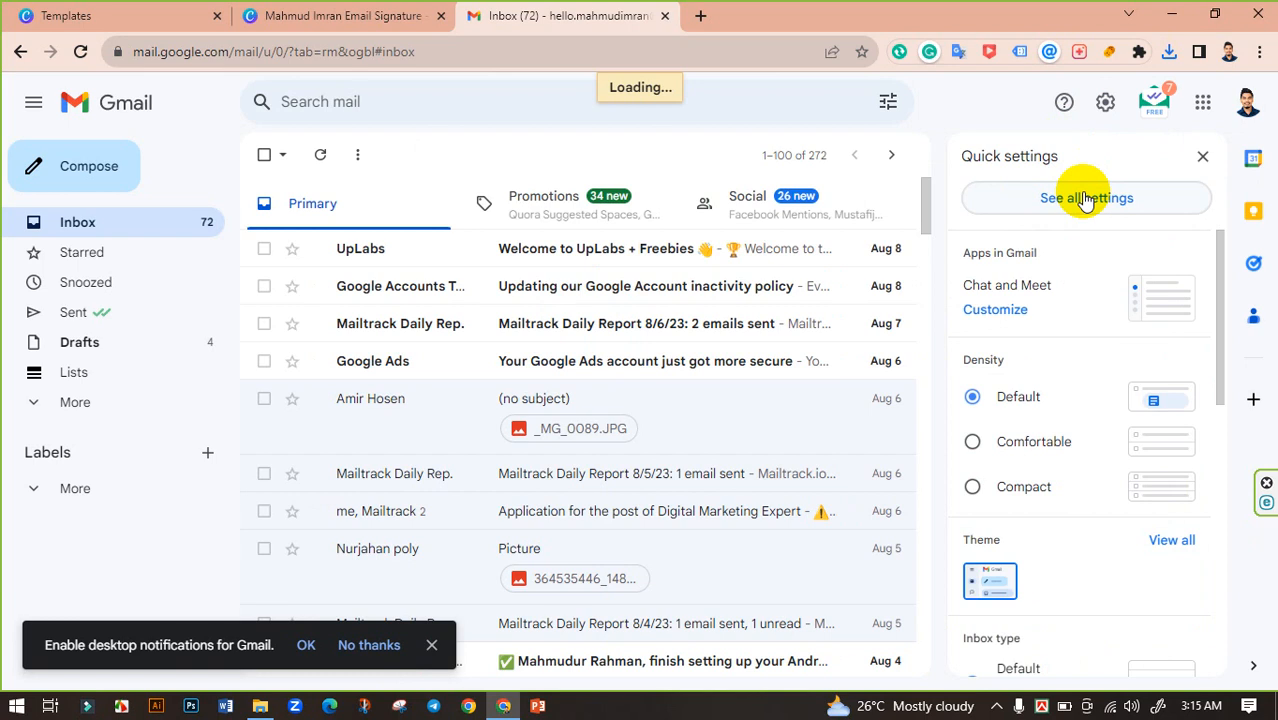
Step: Open Gmail's full settings and scroll the General tab down to the Signature section
left_click(1086, 198)
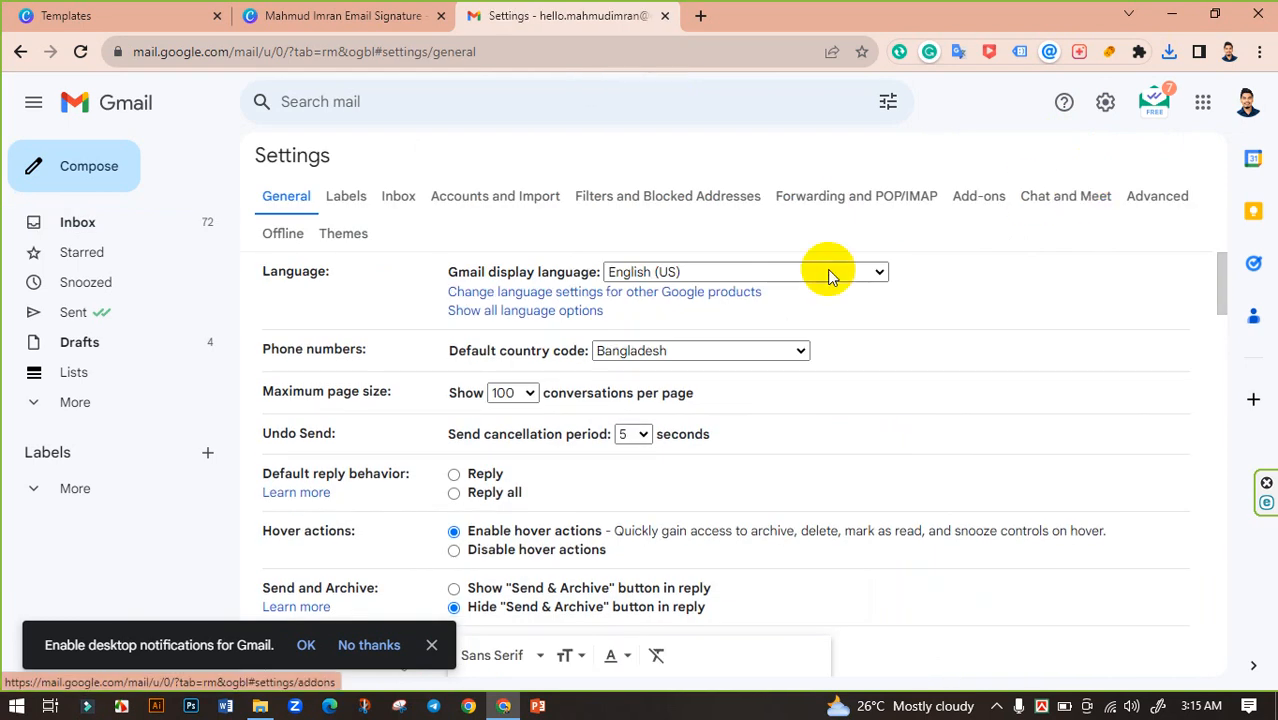
scroll(650, 310, "down", 4)
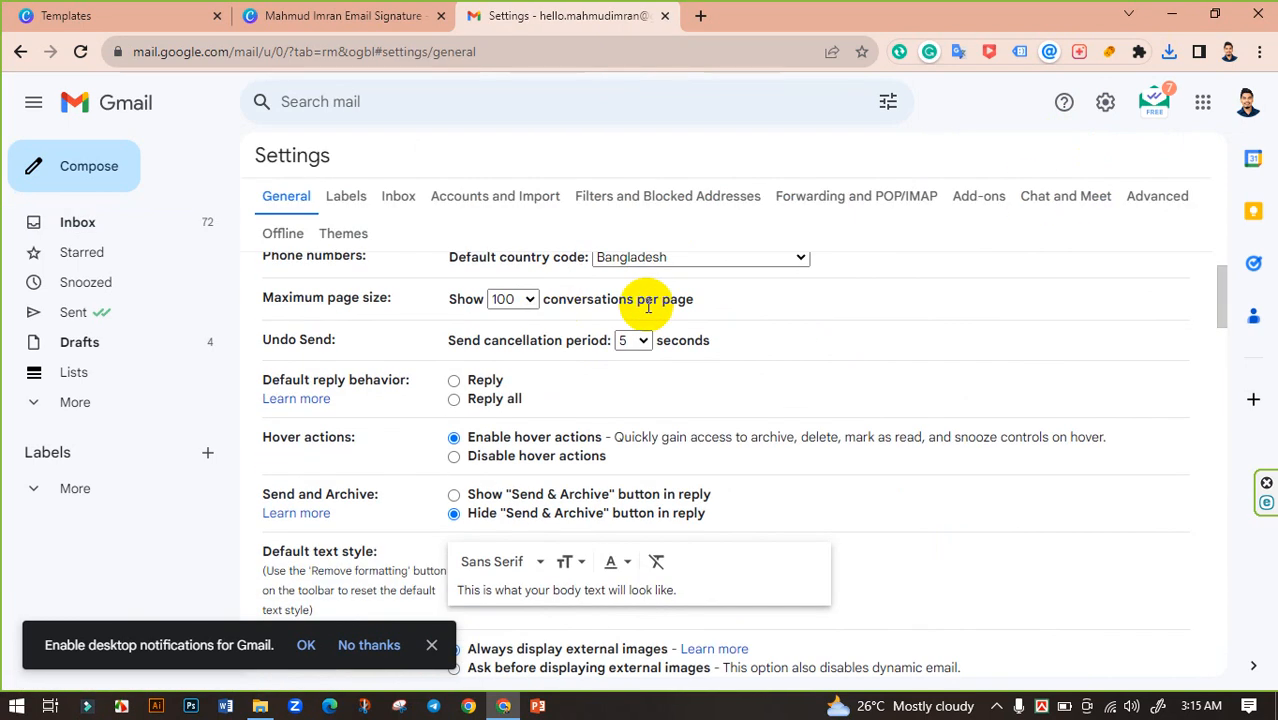
scroll(640, 348, "down", 5)
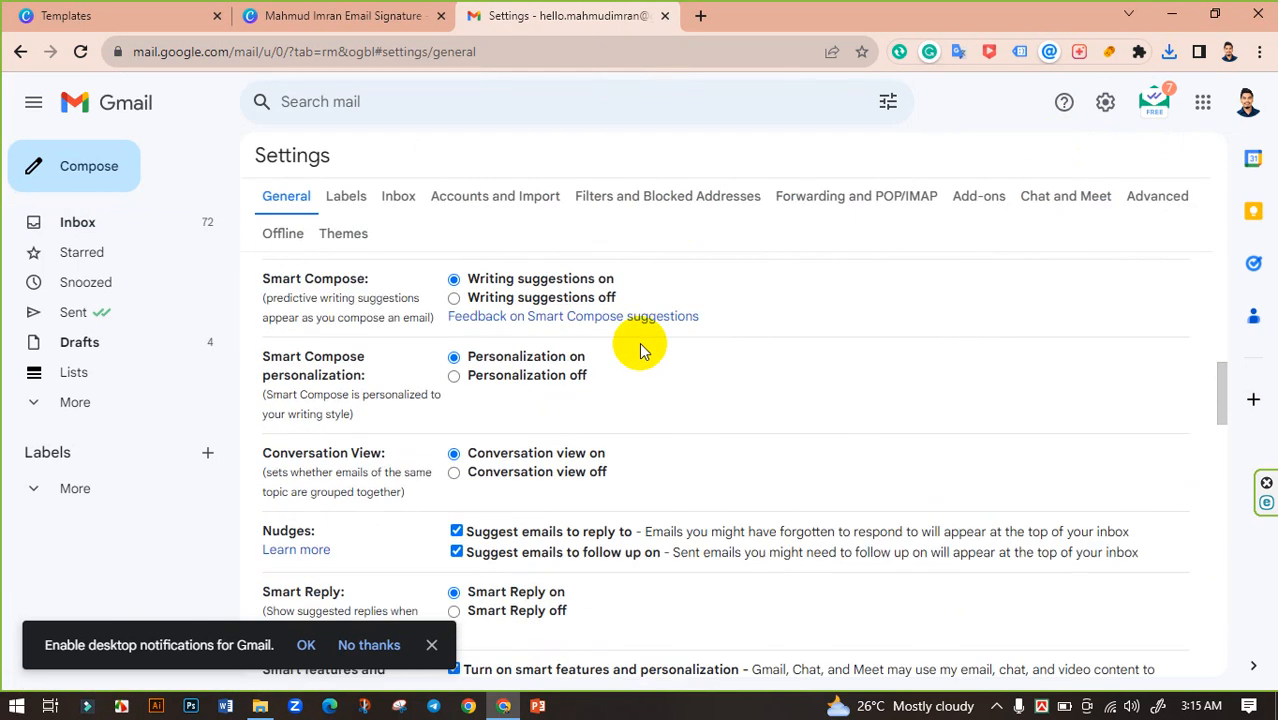
scroll(640, 348, "down", 7)
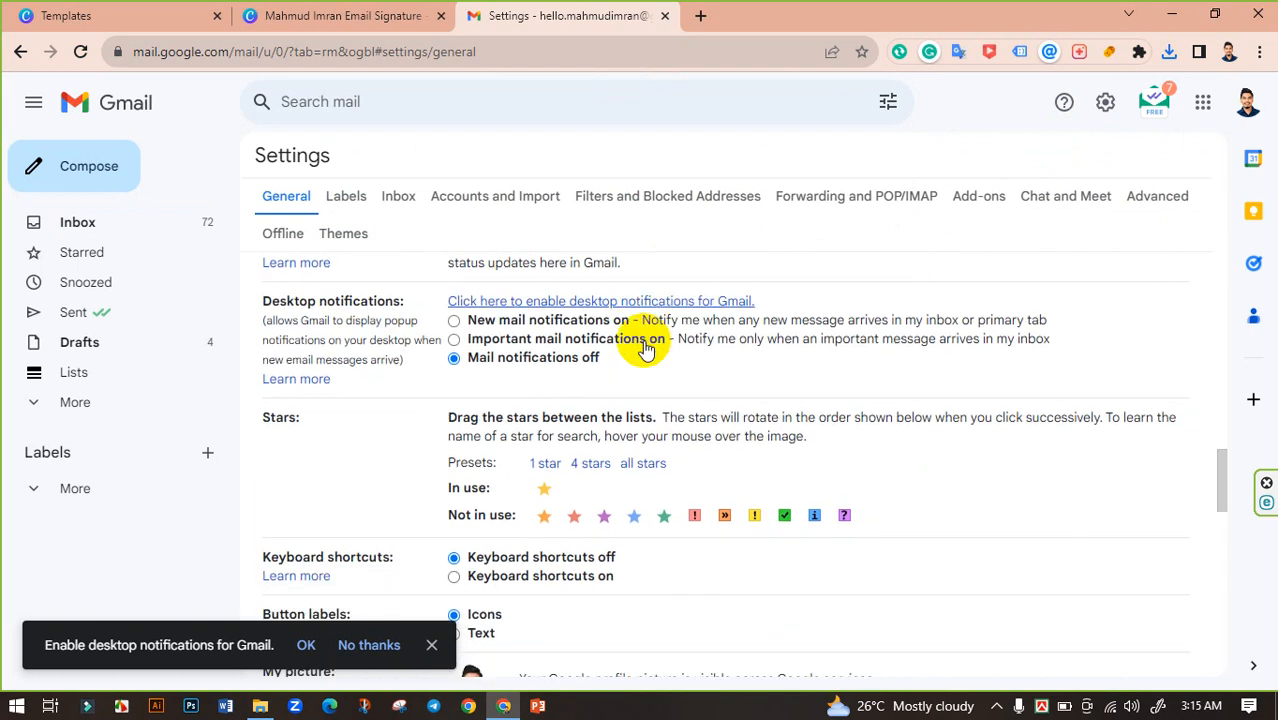
scroll(645, 347, "down", 2)
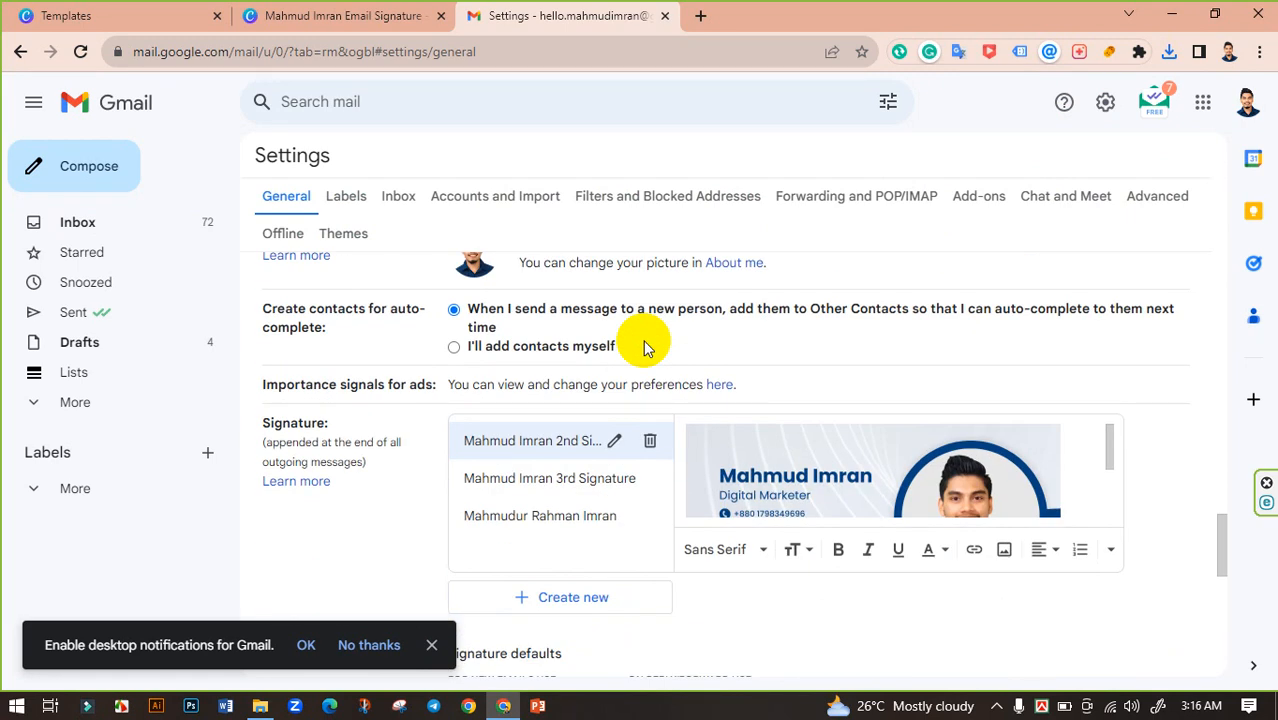
scroll(645, 347, "down", 2)
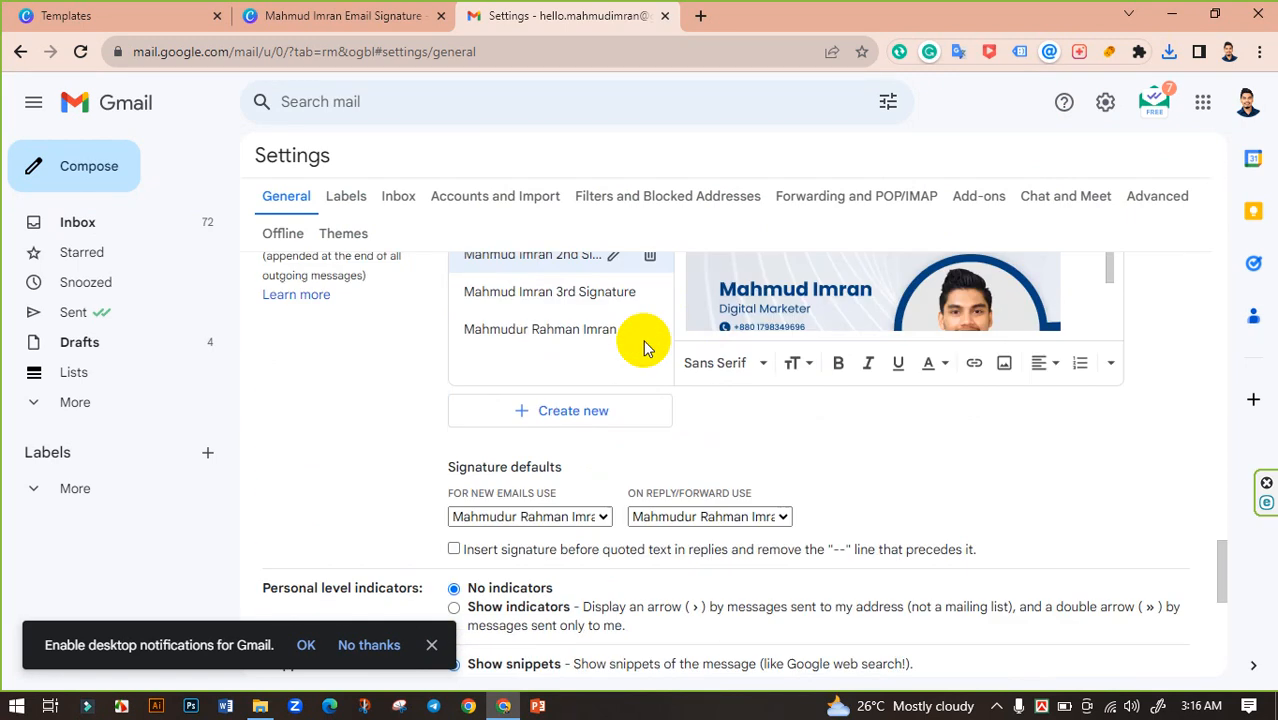
Step: Create a new signature named with the account owner's name plus '4th Signature'
left_click(565, 408)
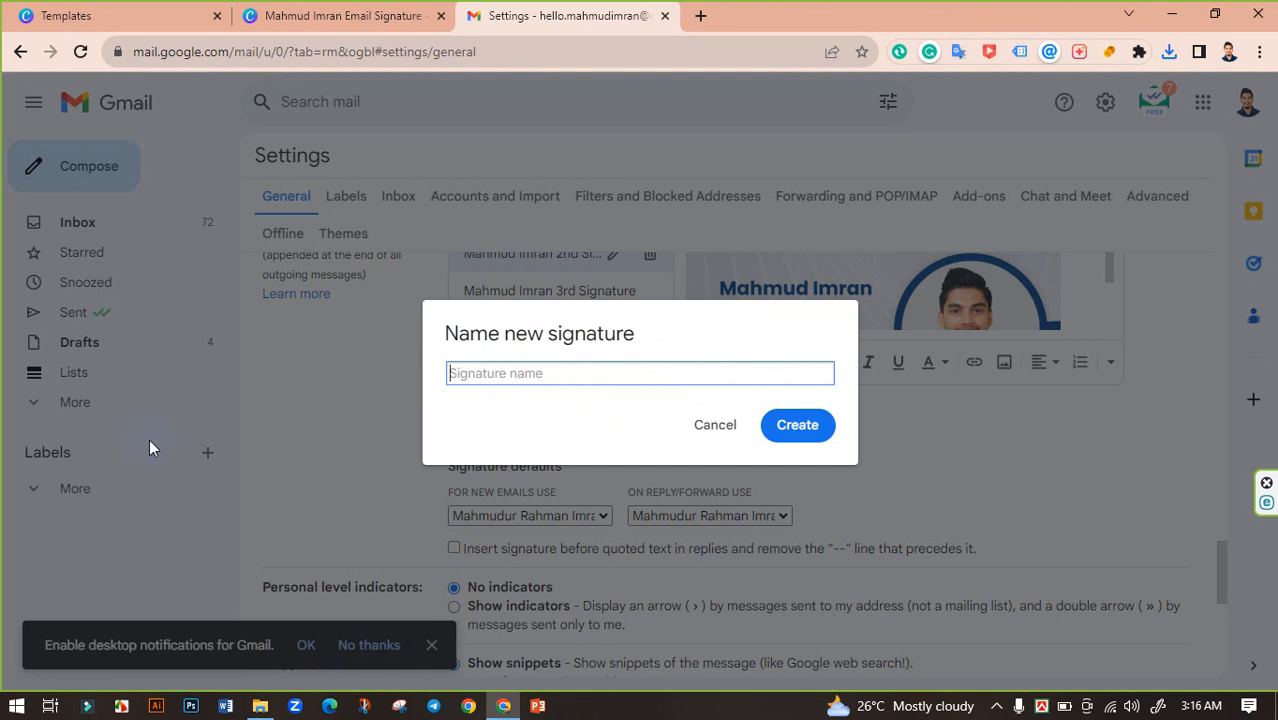
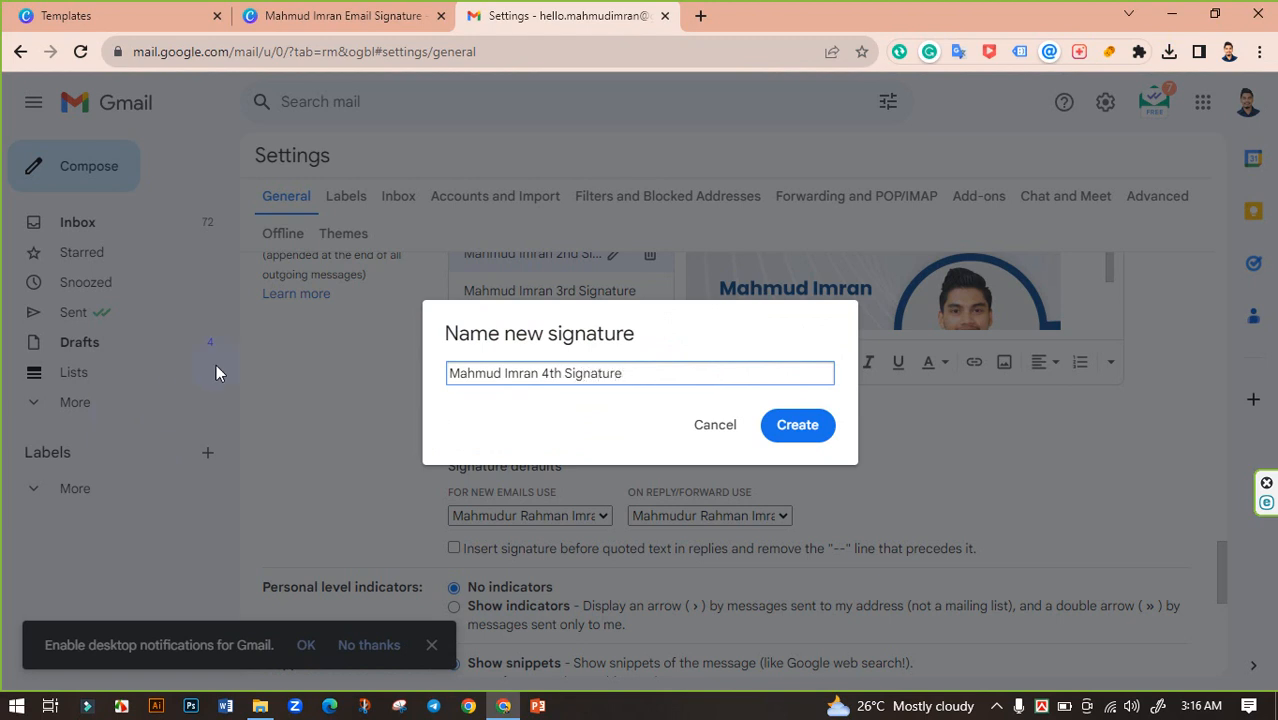
left_click(792, 421)
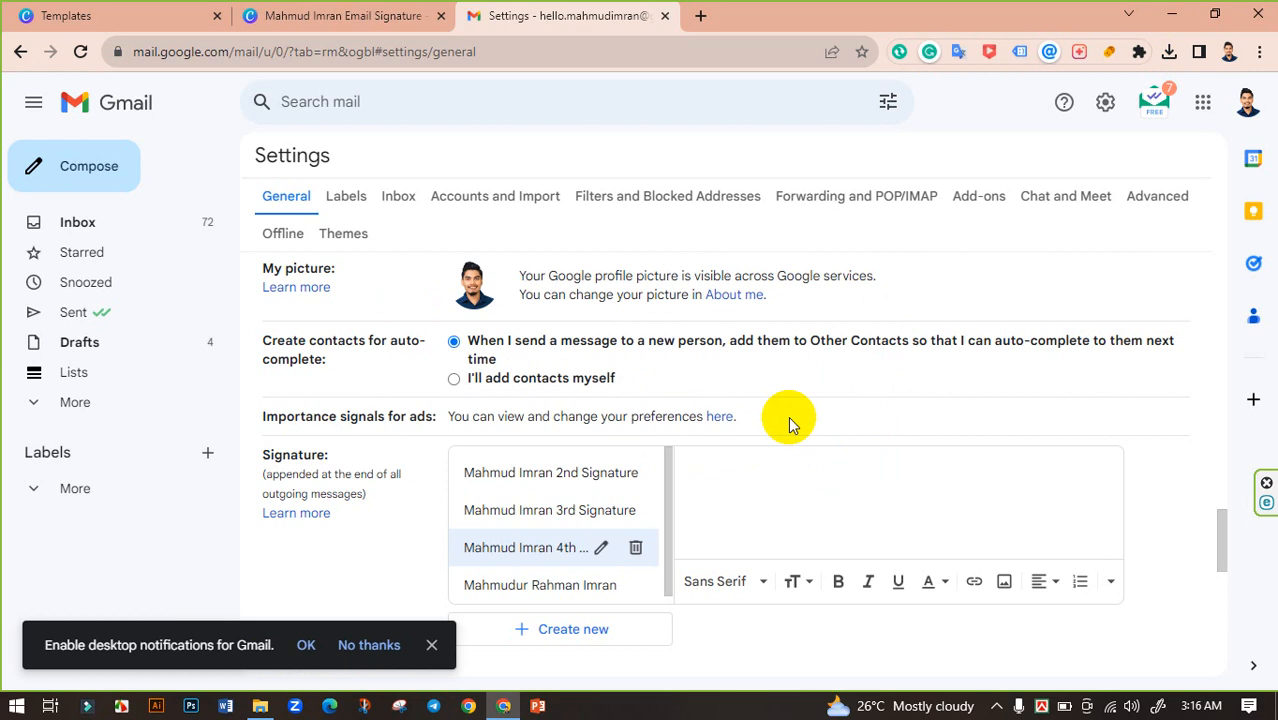
scroll(922, 455, "down", 1)
Step: Upload the exported signature PNG from Downloads as the new signature's image
left_click(1005, 487)
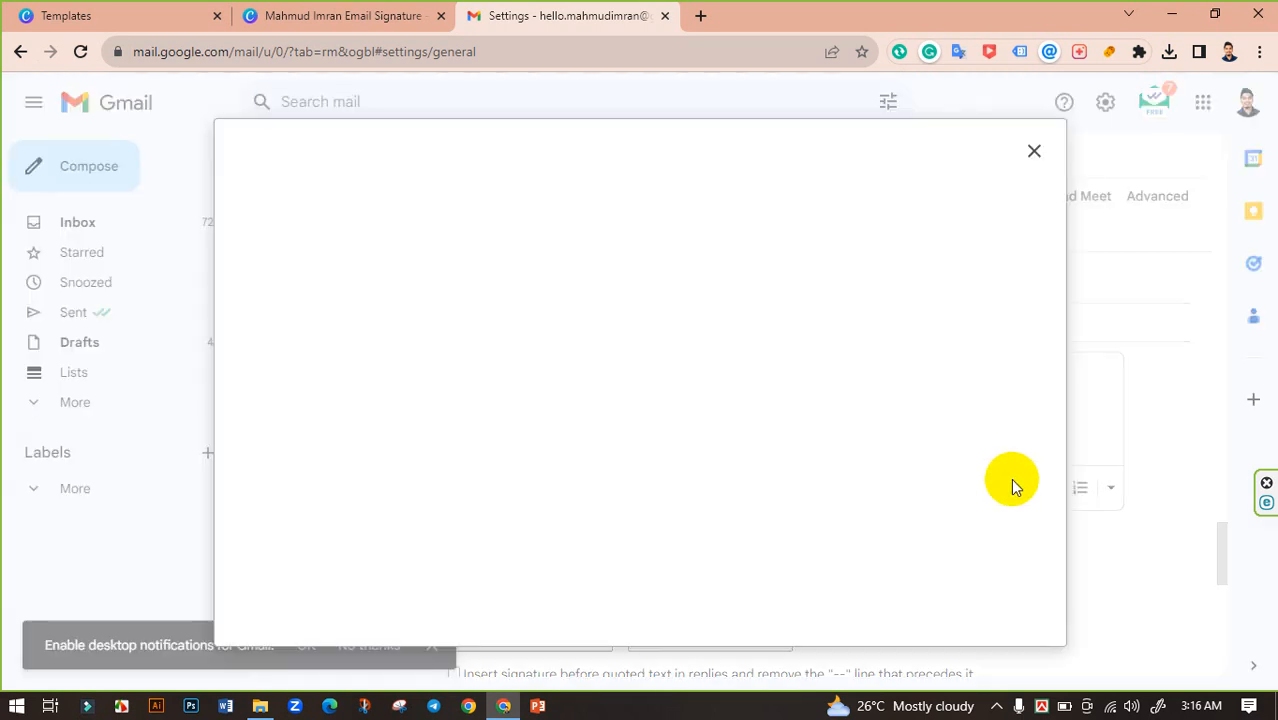
left_click(502, 192)
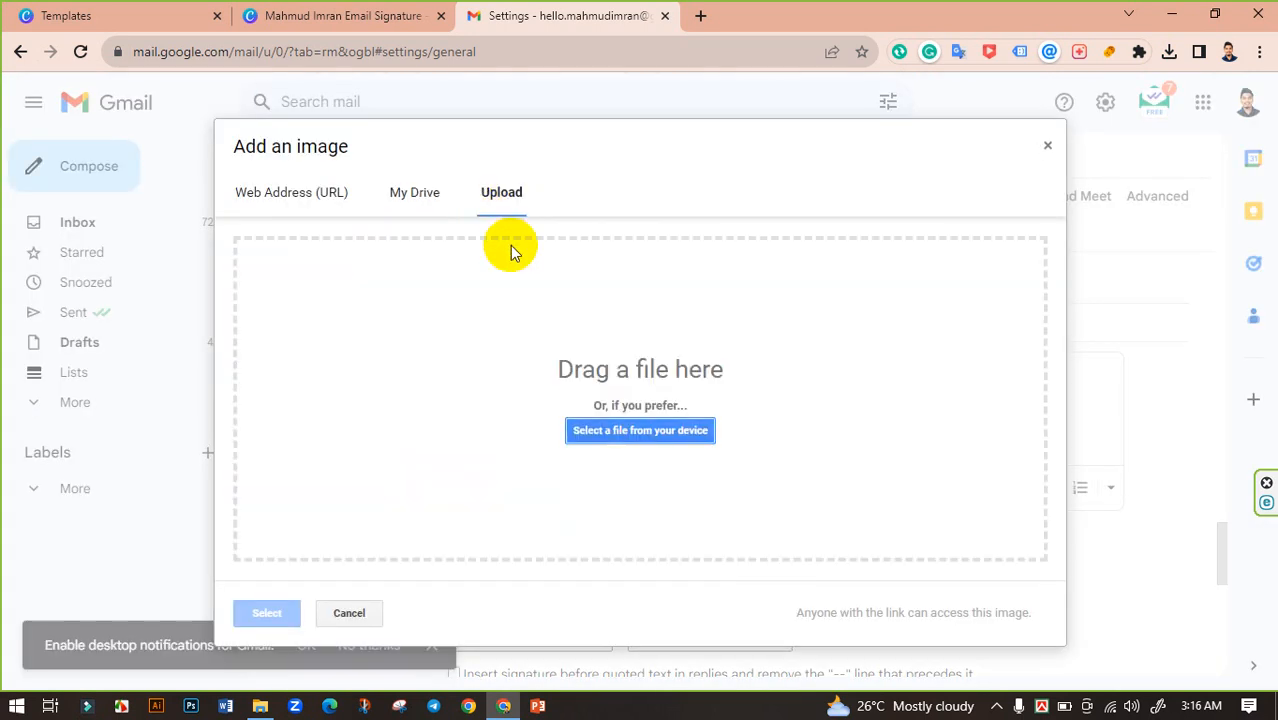
left_click(654, 434)
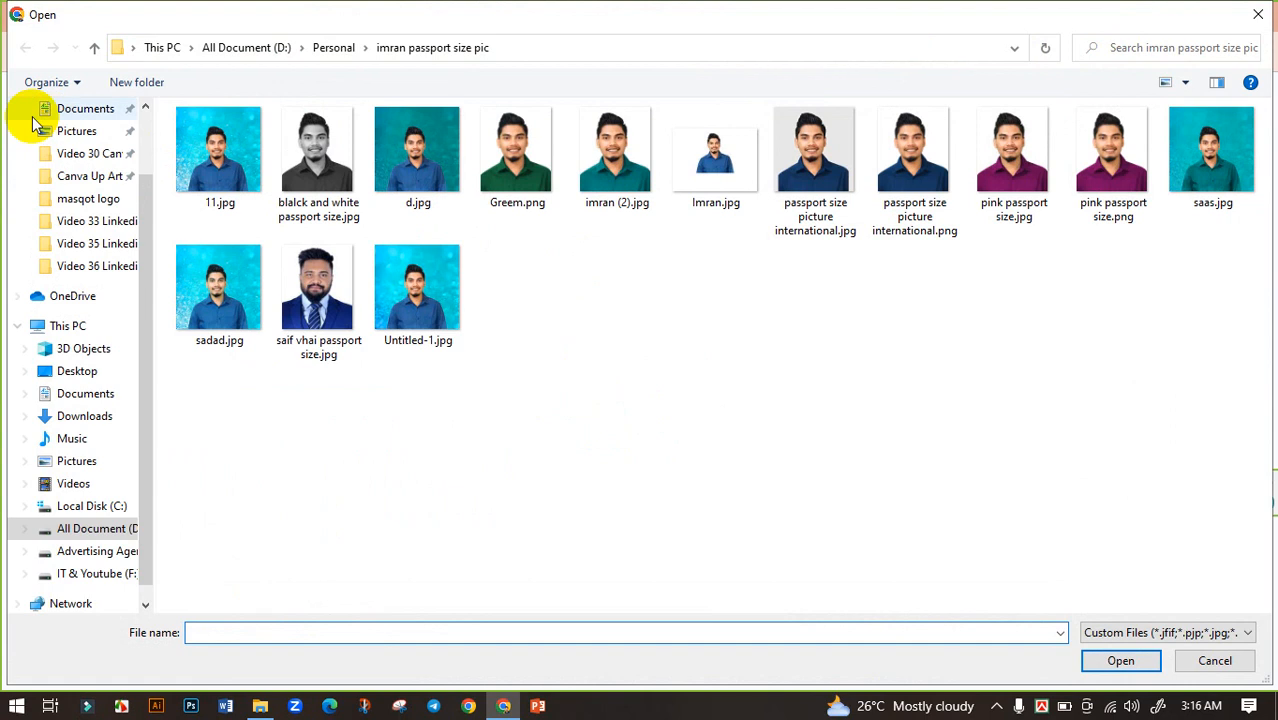
scroll(108, 155, "up", 1)
scroll(108, 155, "up", 3)
left_click(86, 168)
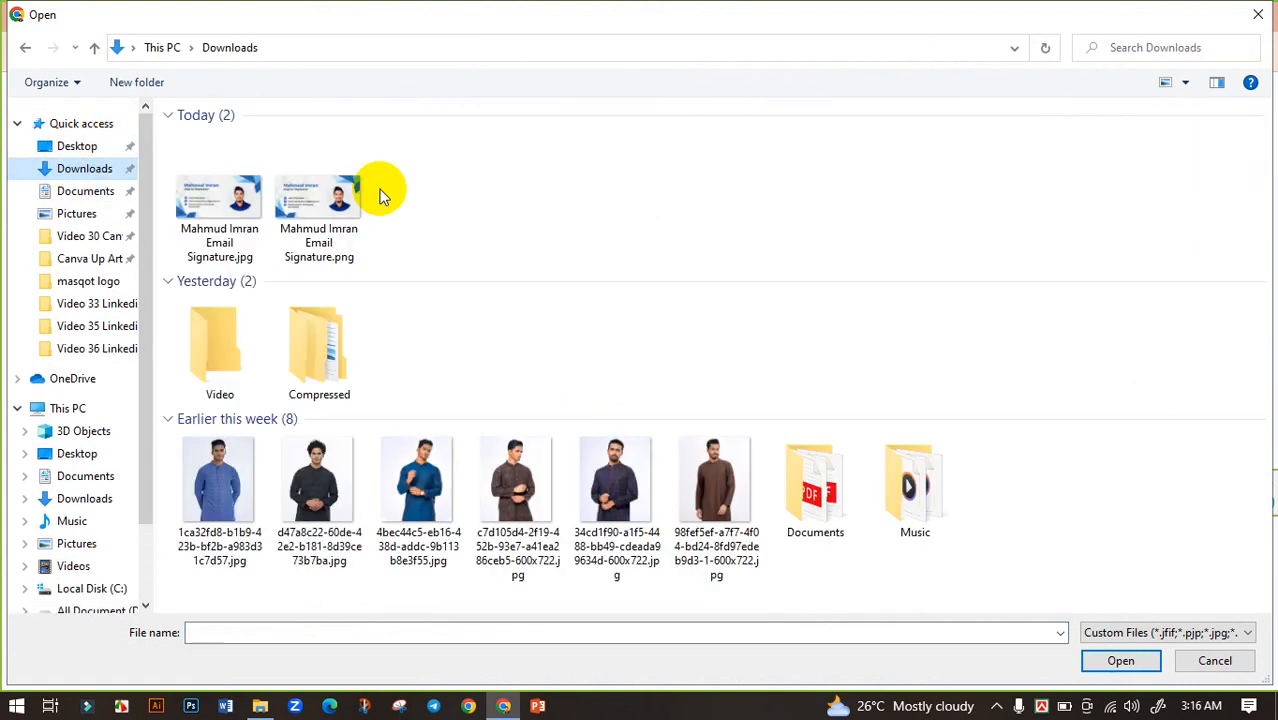
left_click(343, 203)
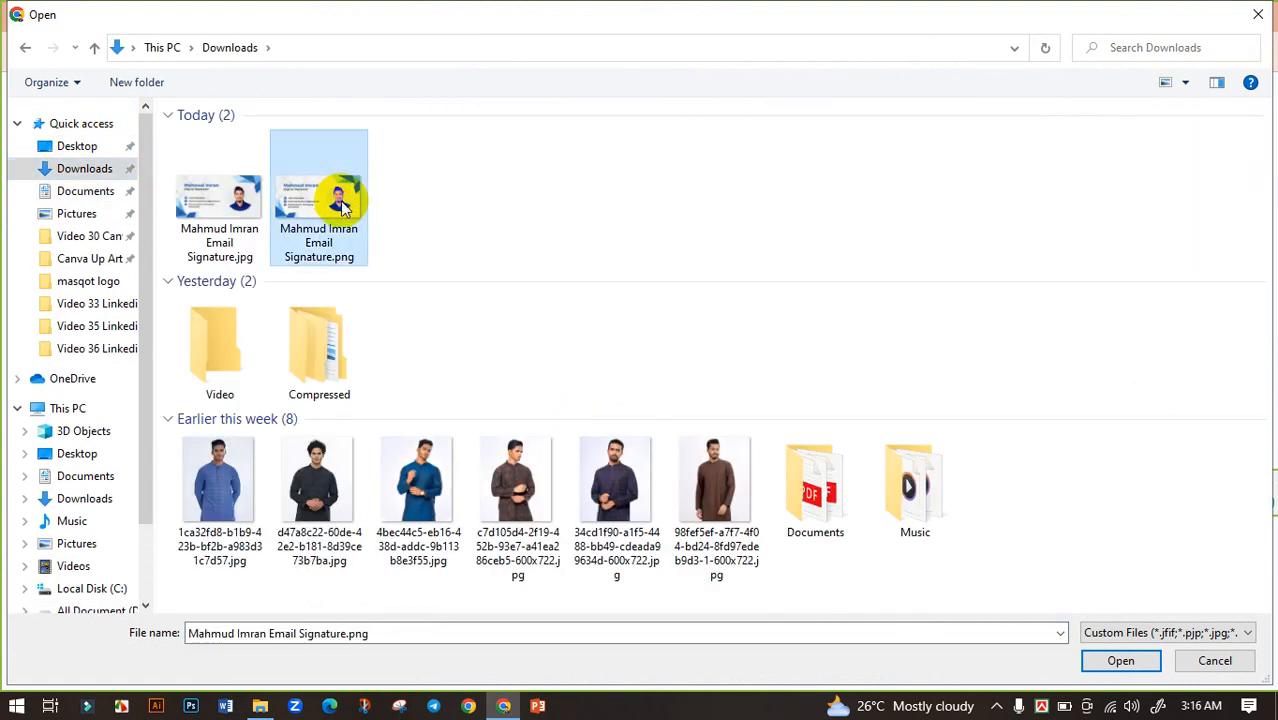
left_click(1110, 661)
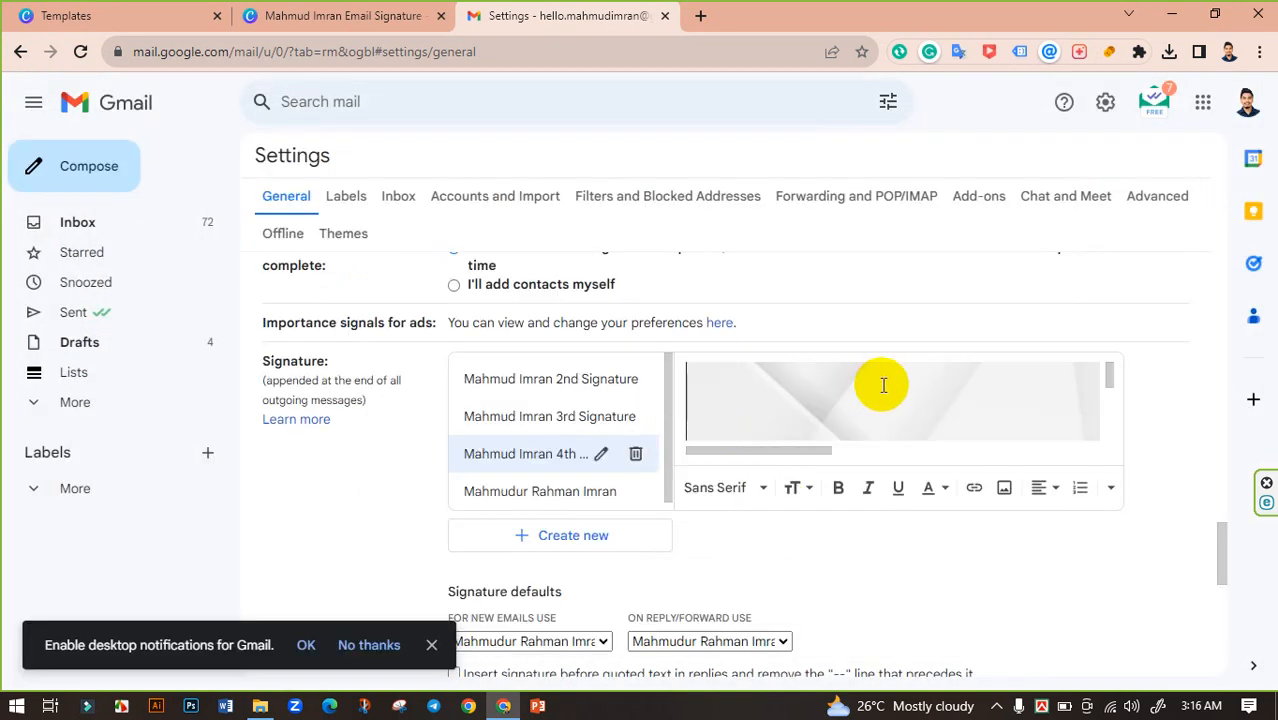
Step: Try Small, Medium and Large sizes for the signature image and settle on Large
scroll(890, 395, "up", 1)
scroll(940, 462, "down", 5)
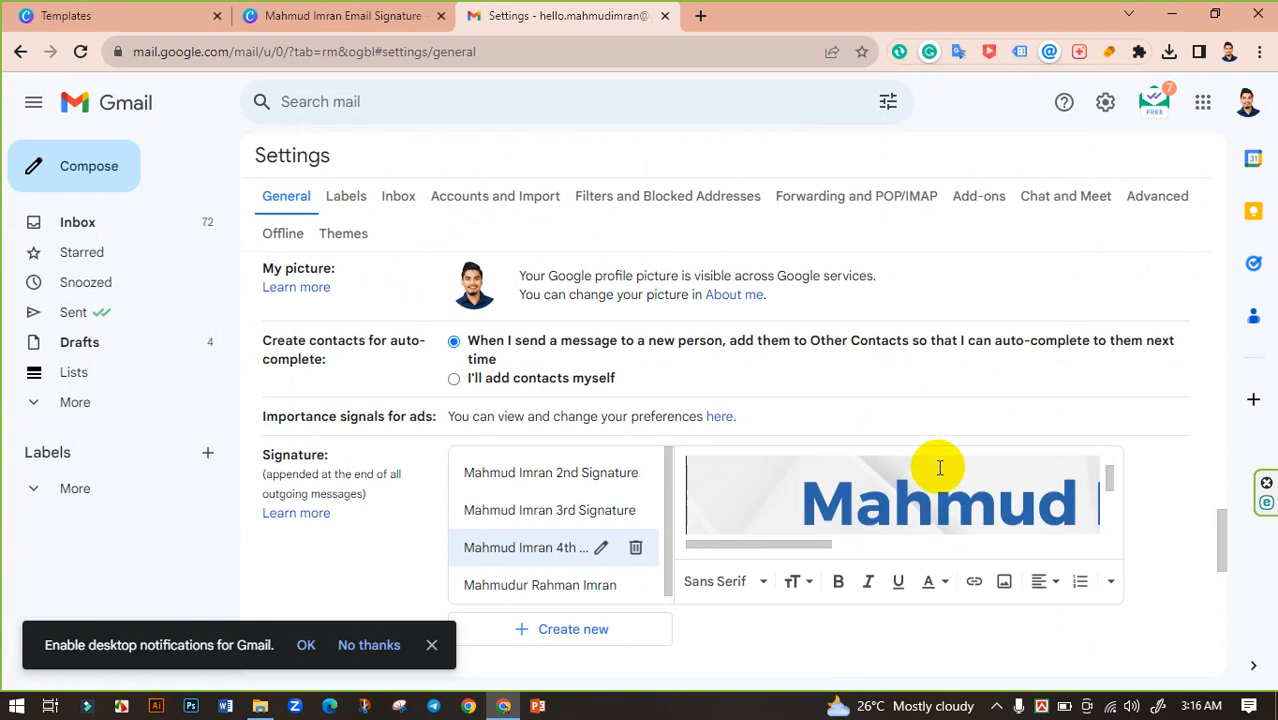
scroll(940, 467, "down", 1)
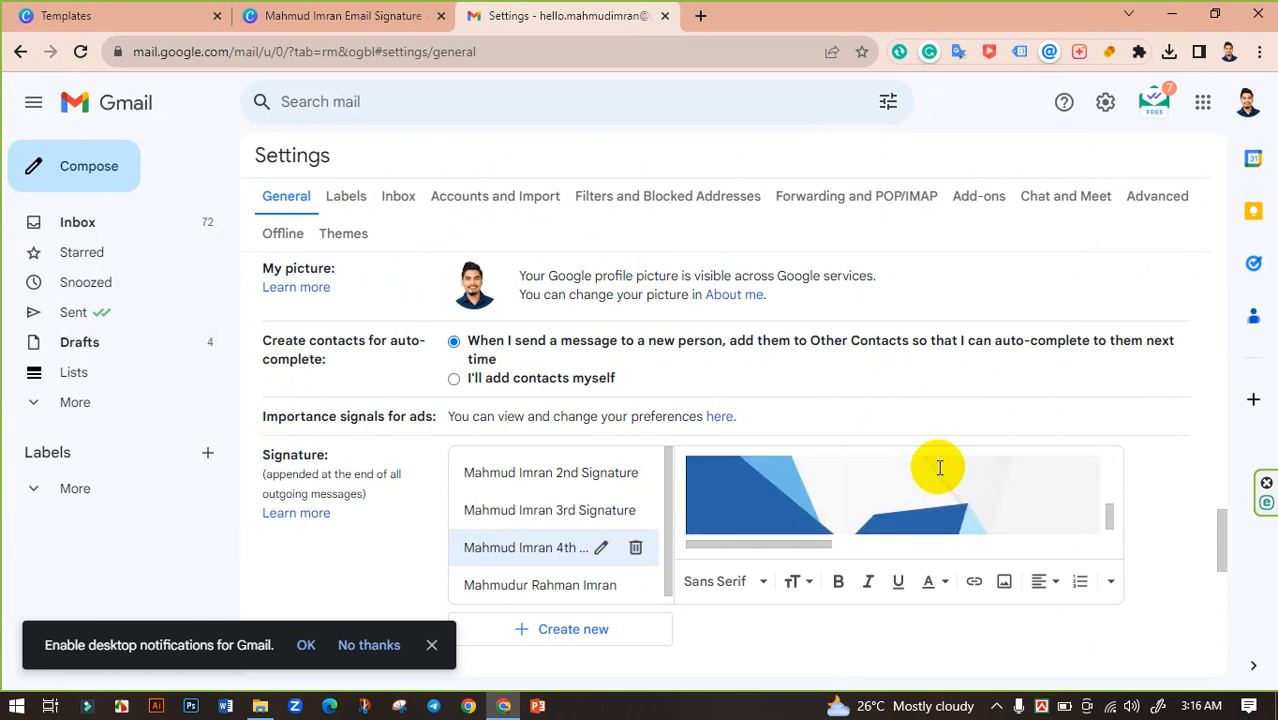
scroll(935, 470, "up", 1)
left_click(876, 490)
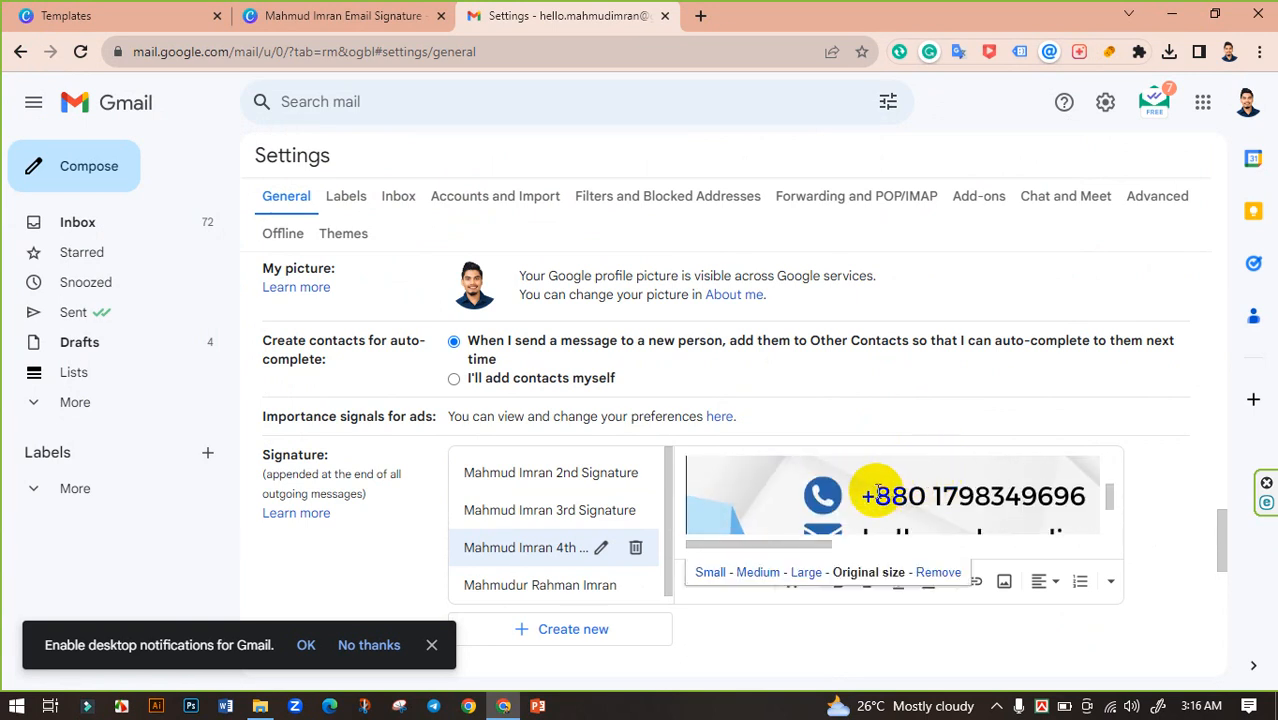
left_click(804, 572)
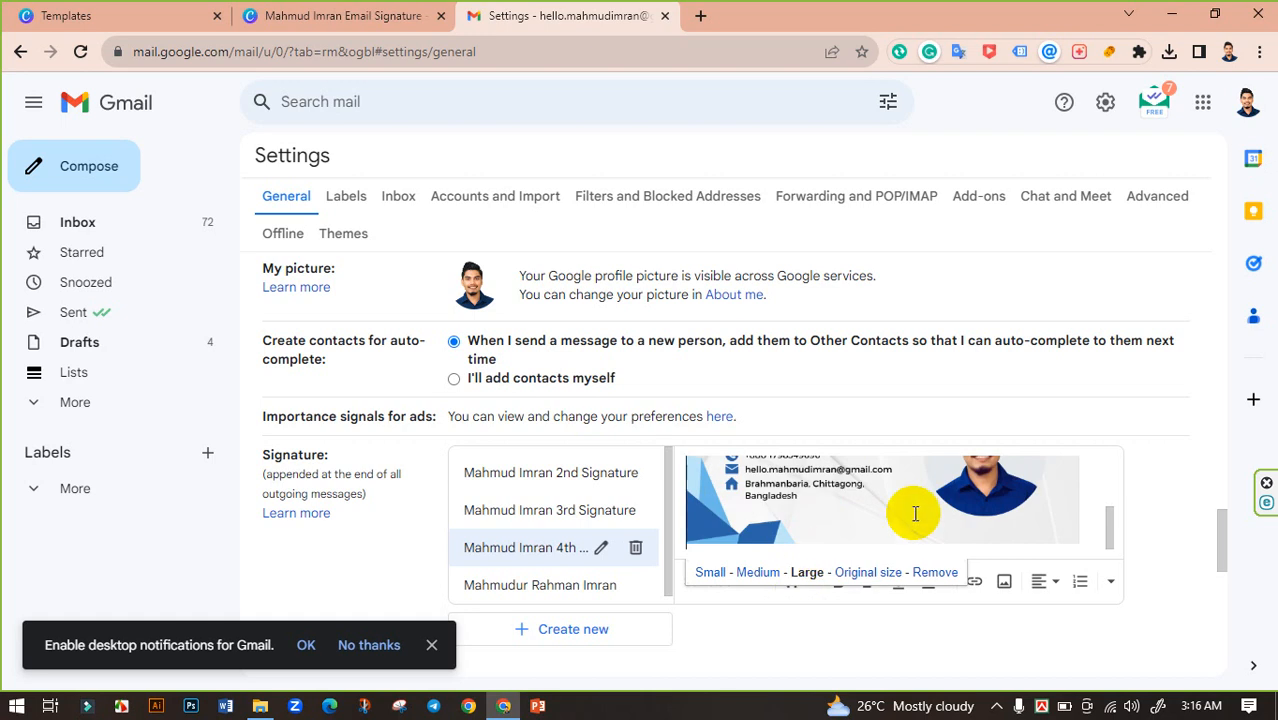
scroll(915, 510, "up", 3)
scroll(900, 510, "down", 3)
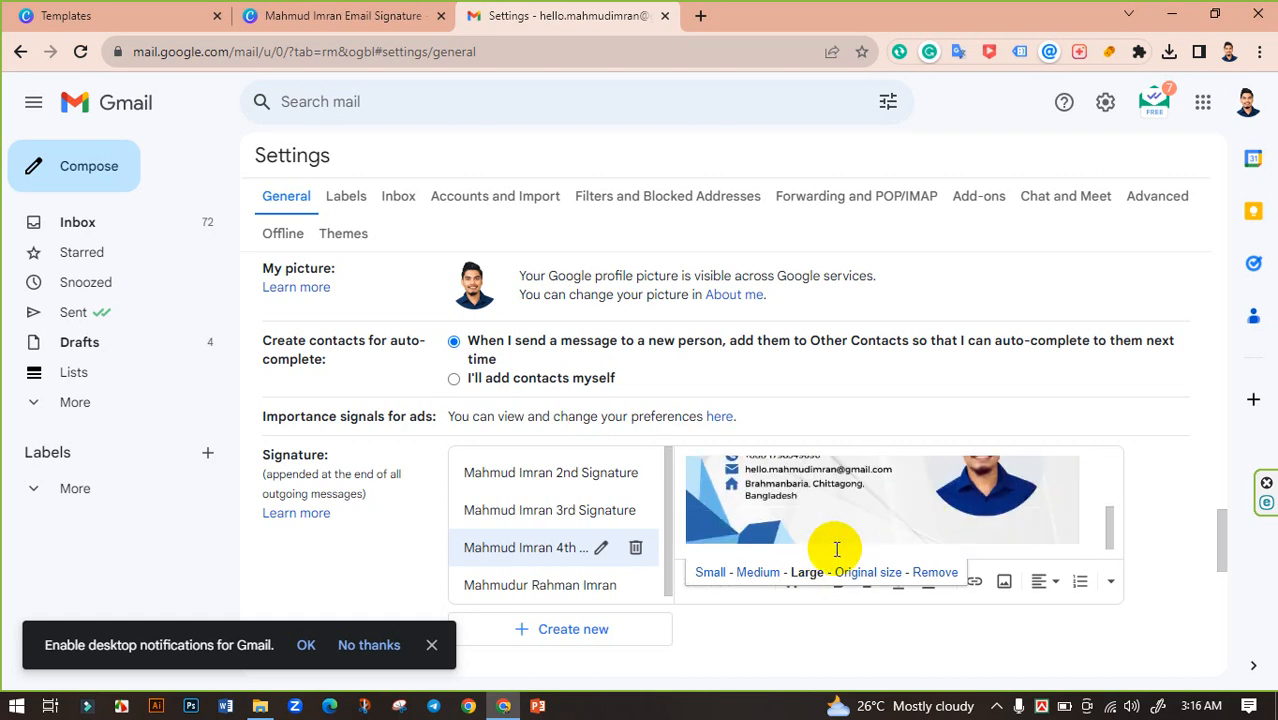
left_click(758, 572)
left_click(710, 572)
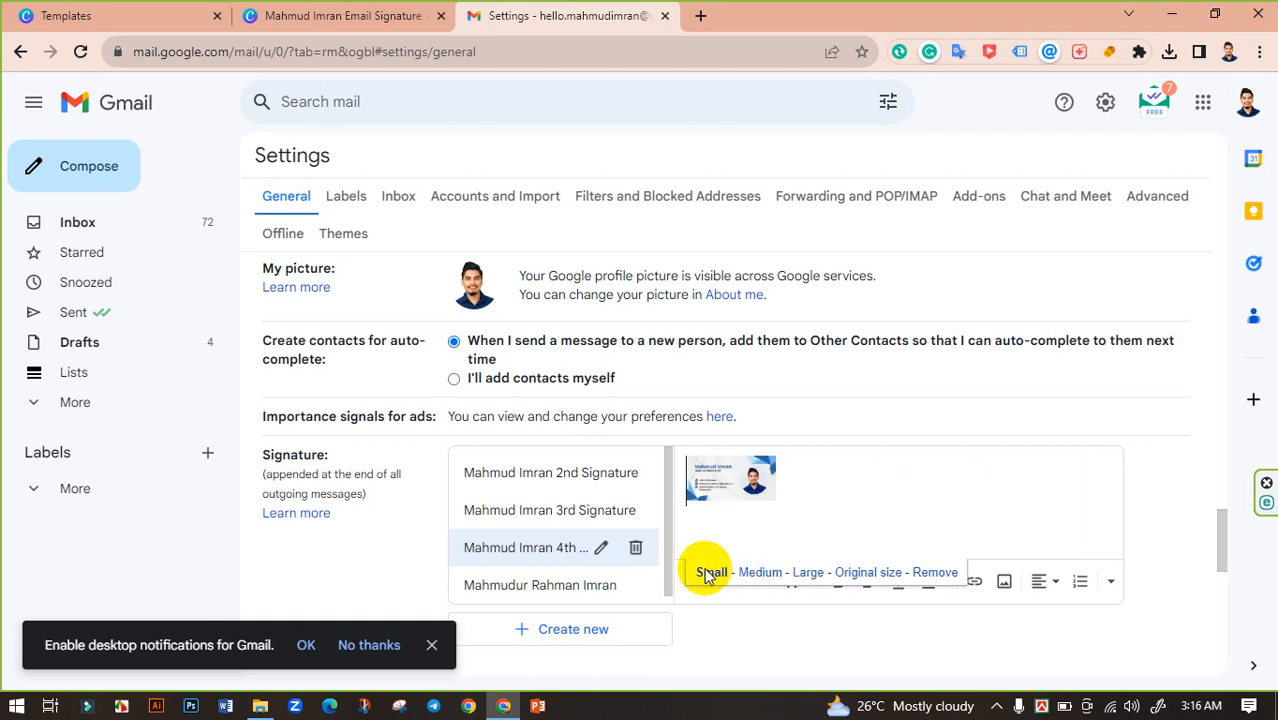
left_click(806, 572)
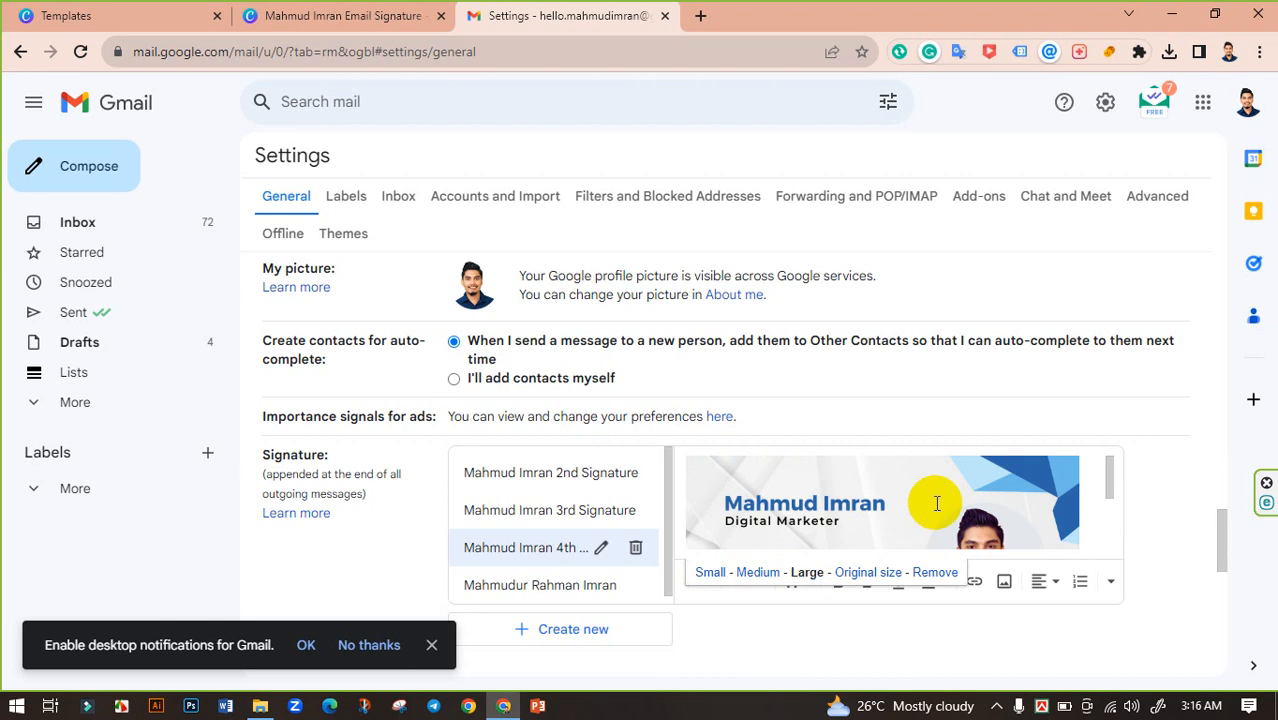
Step: Save the signature settings changes at the bottom of the page
scroll(935, 502, "down", 3)
scroll(937, 502, "down", 1)
scroll(932, 499, "up", 3)
scroll(1017, 499, "down", 3)
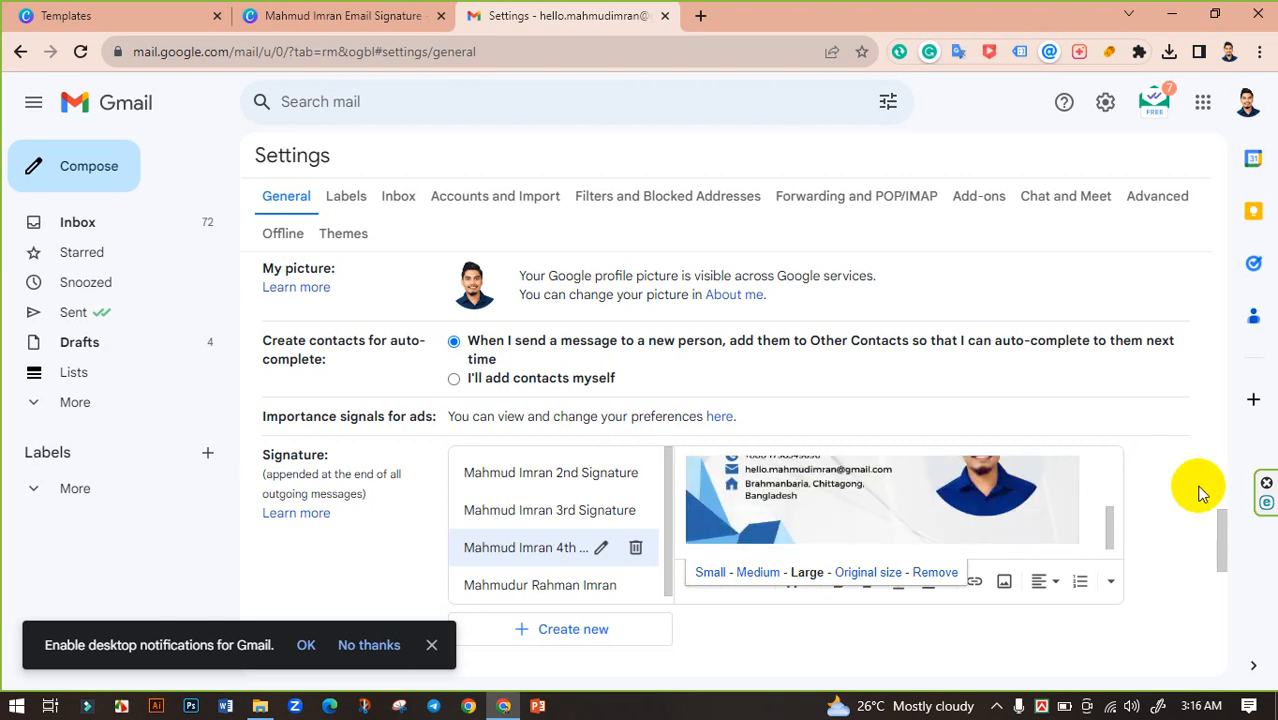
scroll(1196, 485, "down", 5)
scroll(1009, 486, "down", 3)
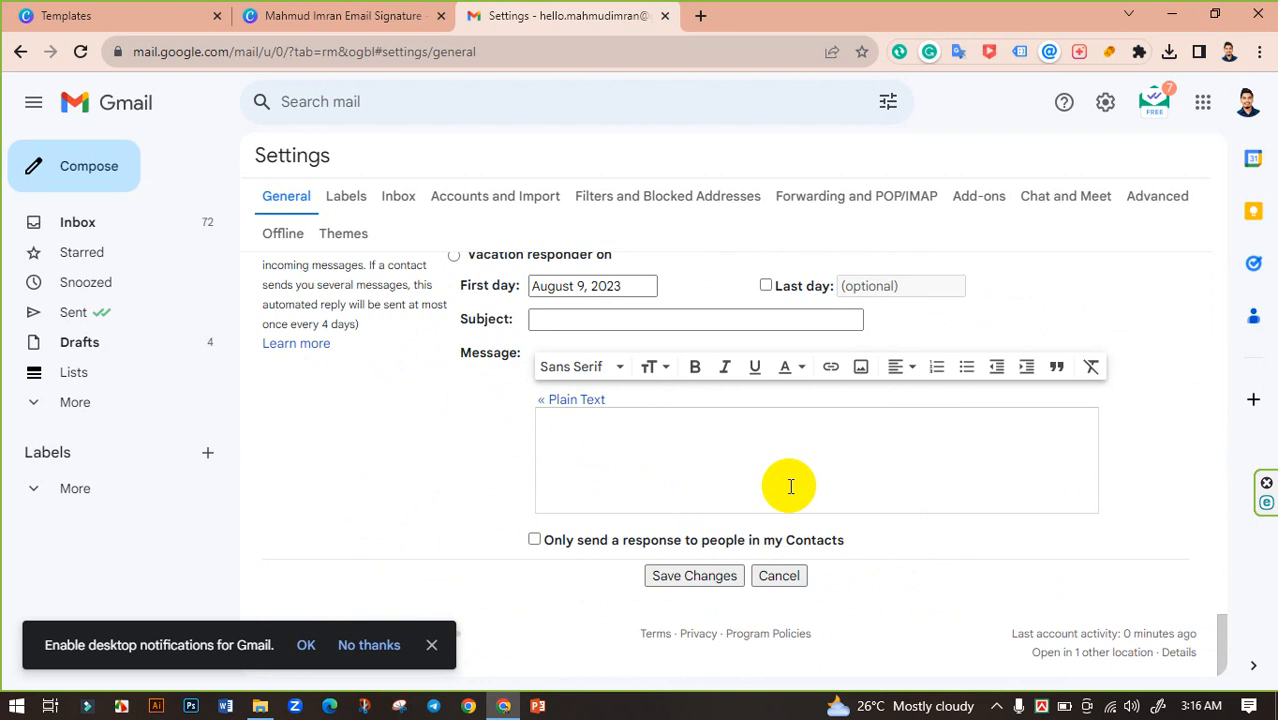
left_click(678, 578)
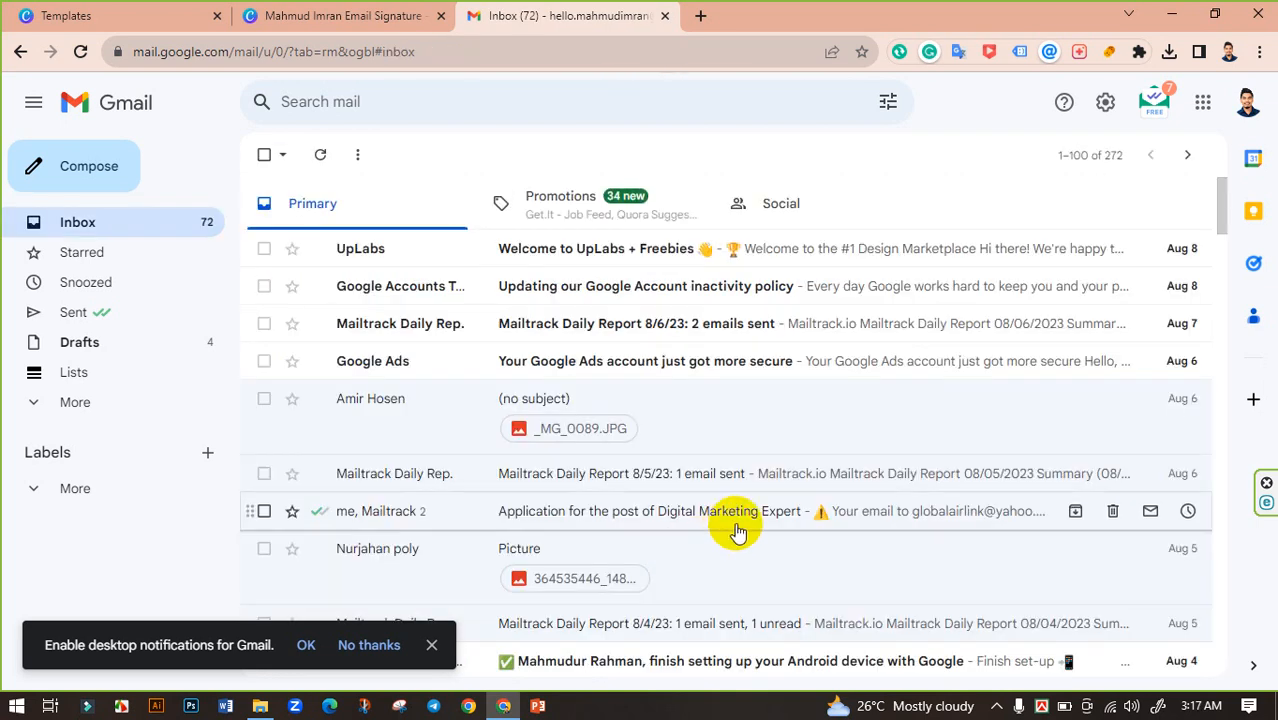
Step: Compose a new email with the 4th signature inserted, then return to the Canva tab
left_click(91, 164)
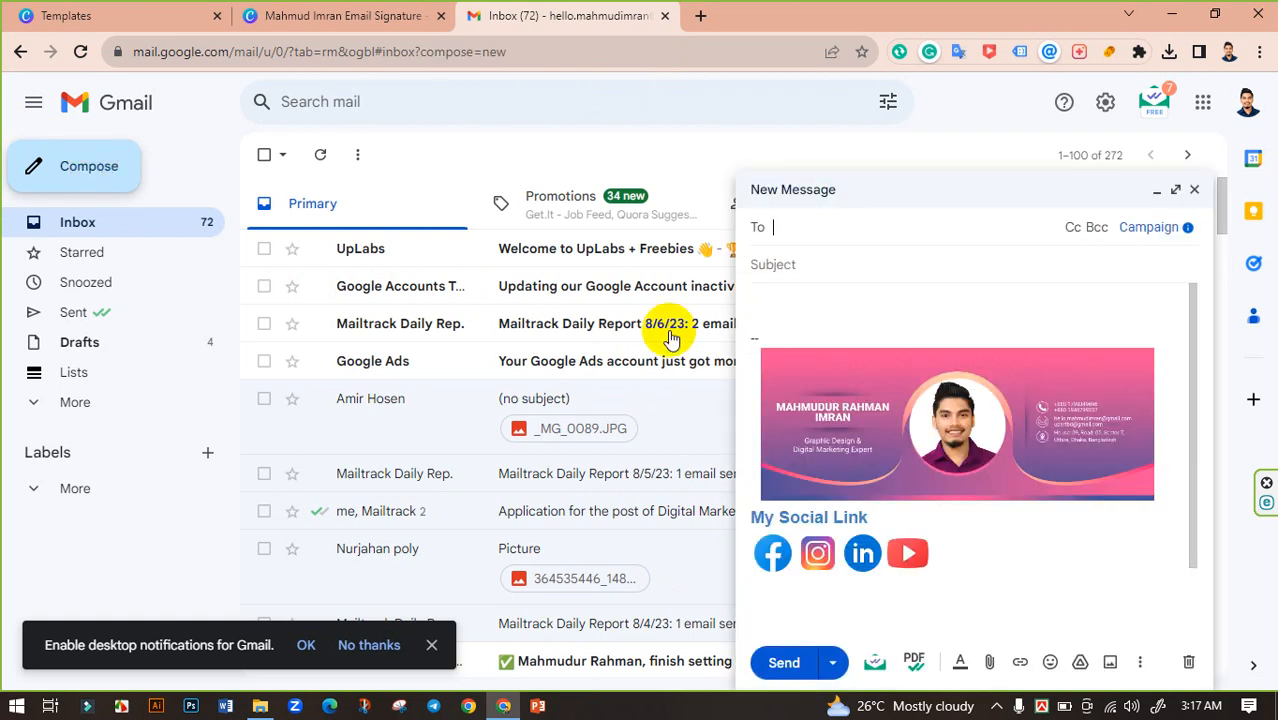
left_click(1140, 666)
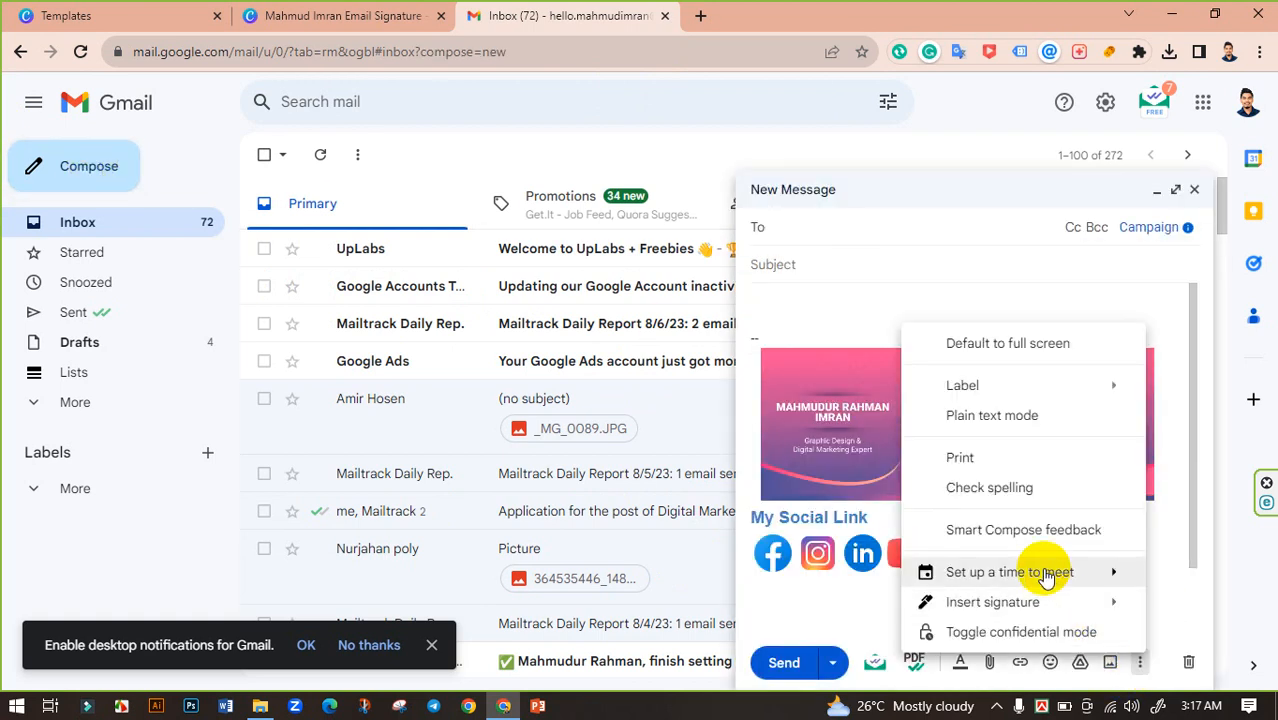
mouse_move(1020, 604)
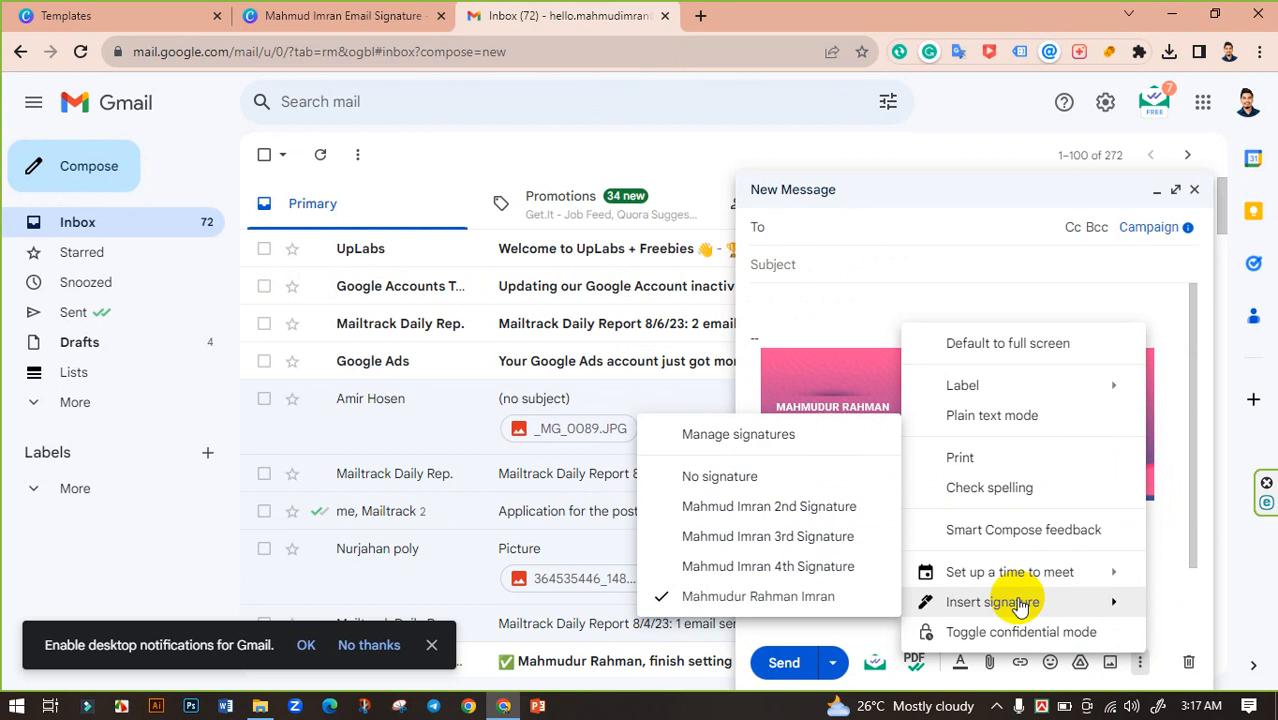
left_click(818, 566)
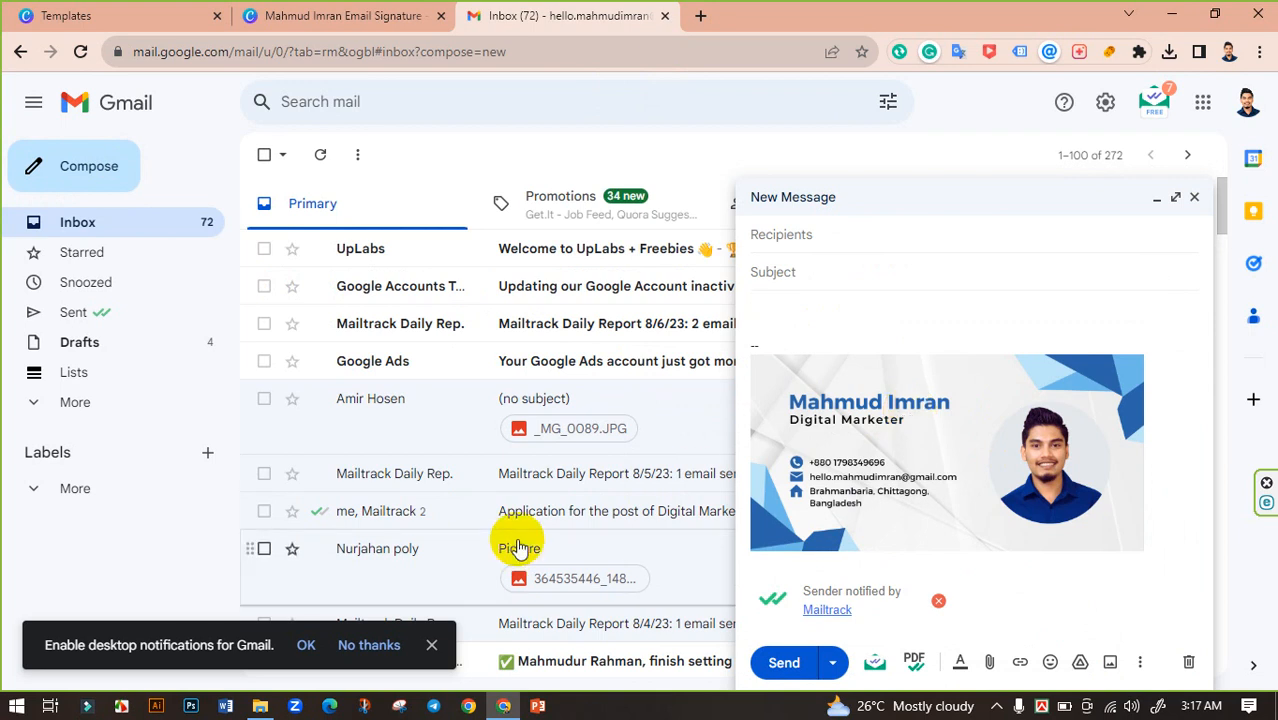
left_click(371, 15)
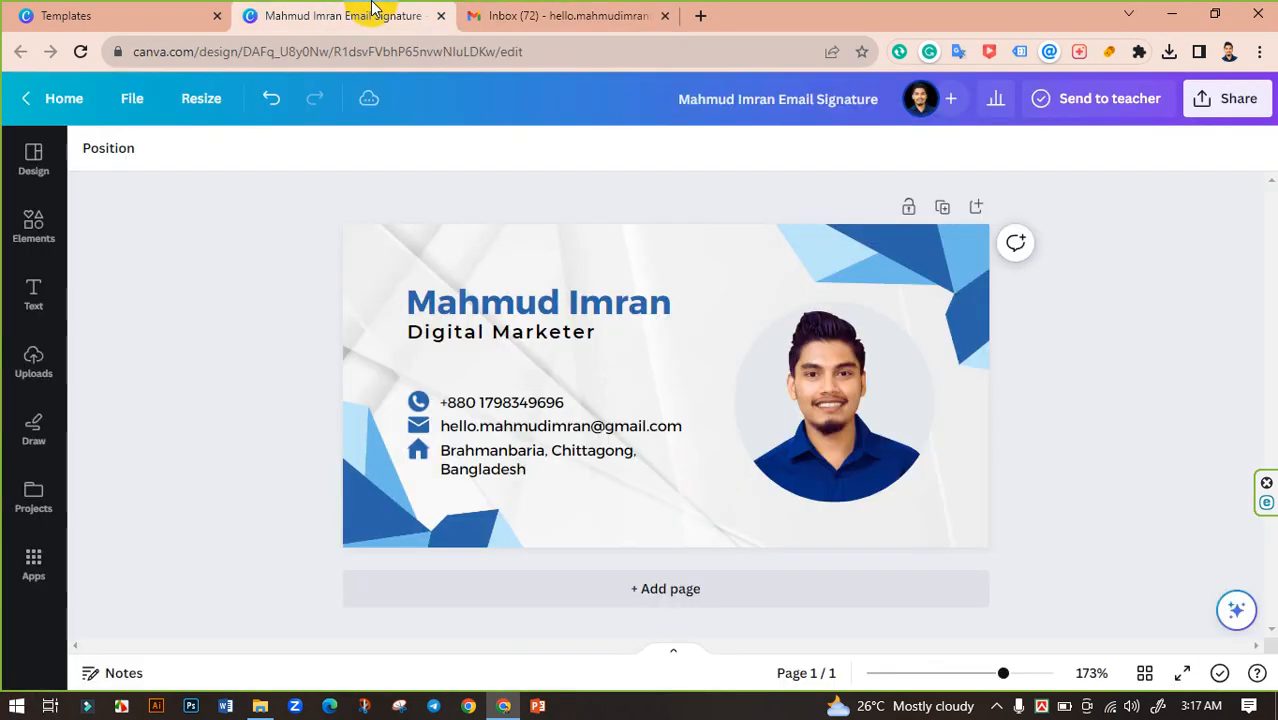